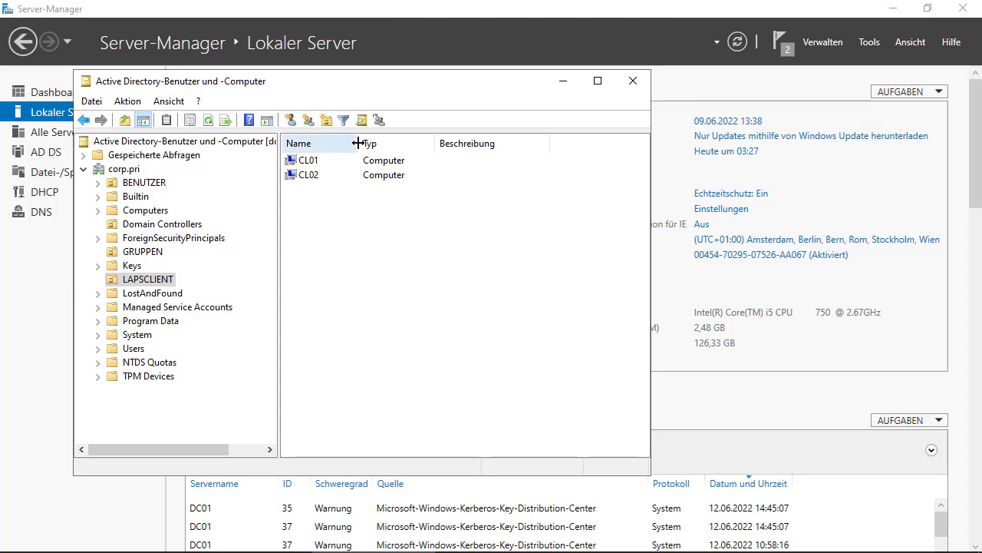
# - Widen the Name column and examine the computer accounts CL01 and CL02 in the LAPSCLIENT organizational unit
pyautogui.moveTo(359, 144); pyautogui.dragTo(388, 143)
pyautogui.click(320, 162)
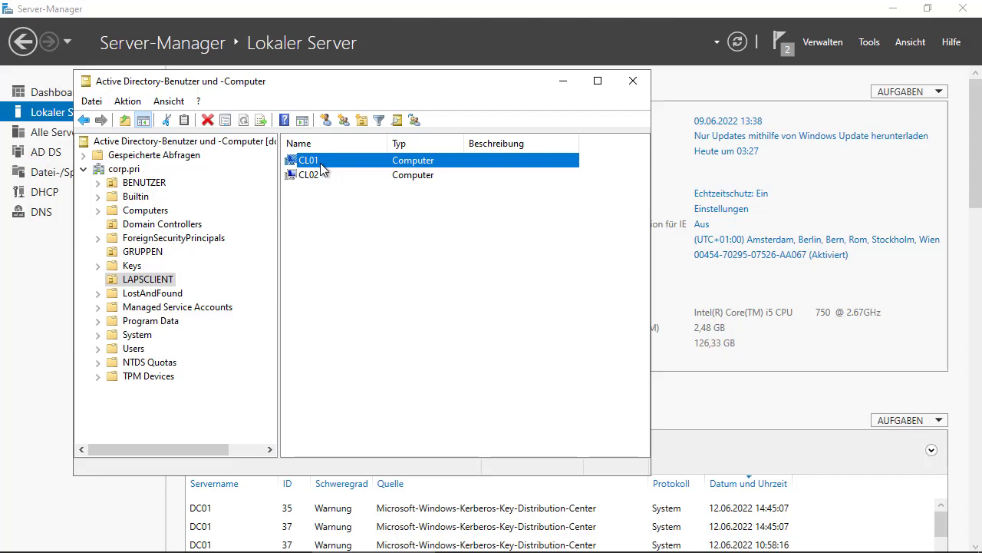
pyautogui.click(321, 176)
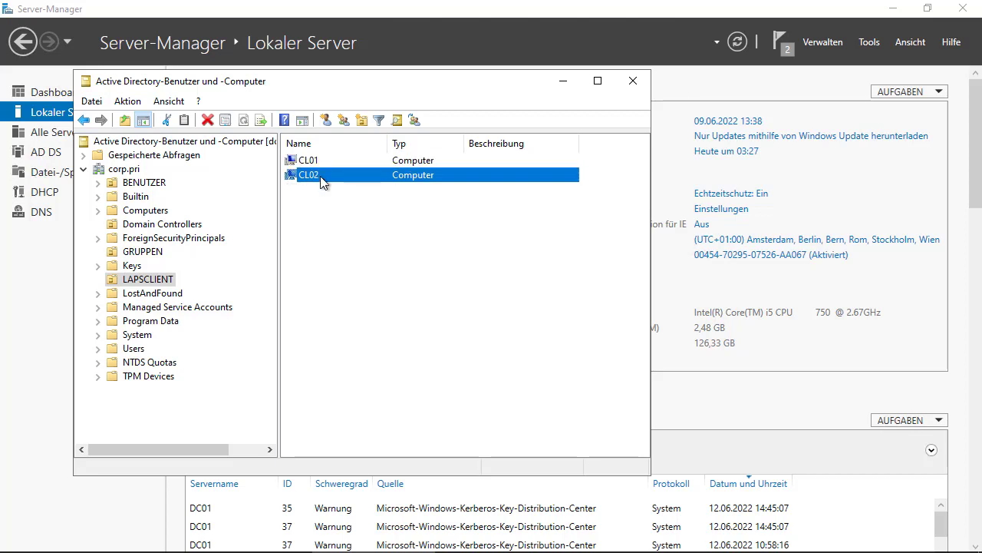
pyautogui.click(318, 161)
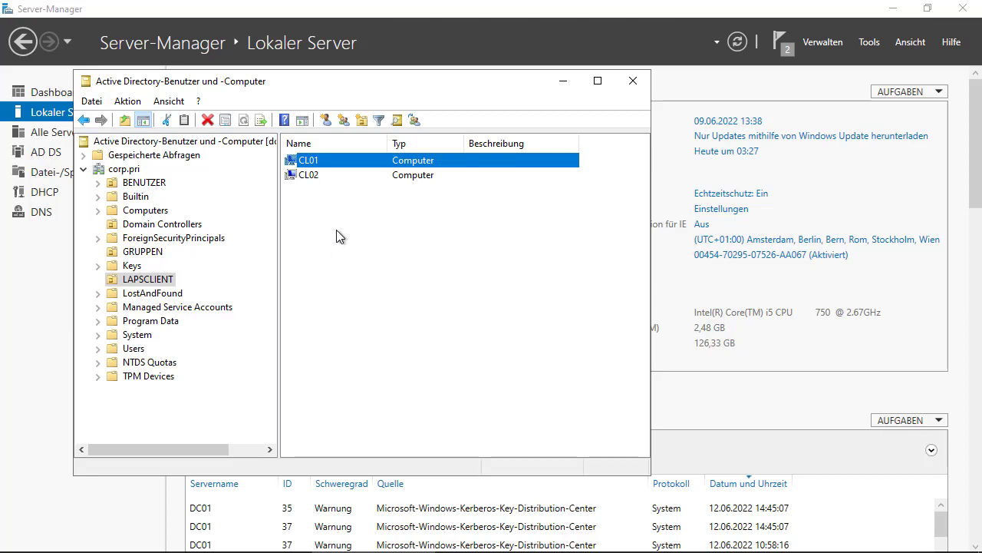
pyautogui.click(336, 175)
pyautogui.click(336, 162)
pyautogui.click(347, 261)
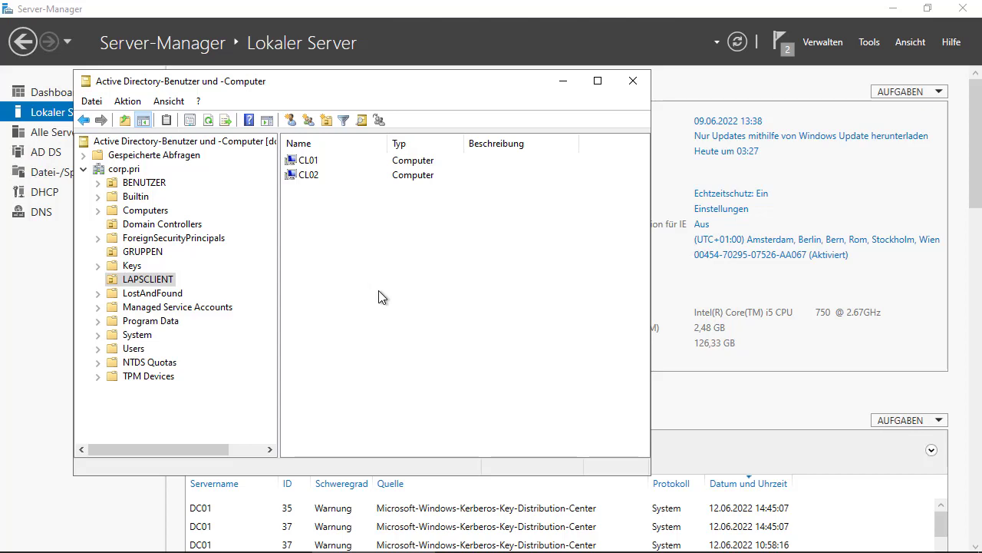
# - Switch to Microsoft Edge, dismiss Google's consent notice and search for "microsoft laps"
pyautogui.moveTo(120, 546)
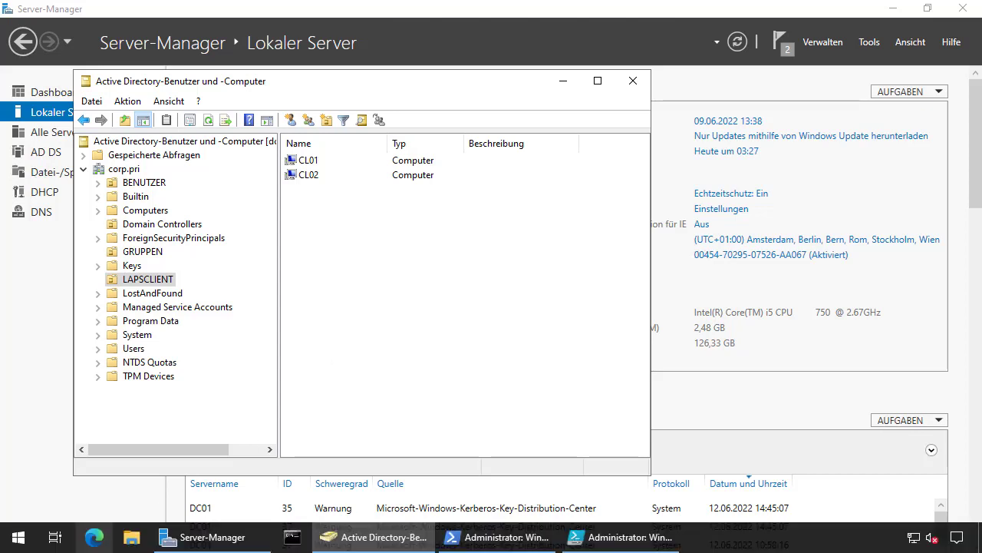
pyautogui.click(93, 537)
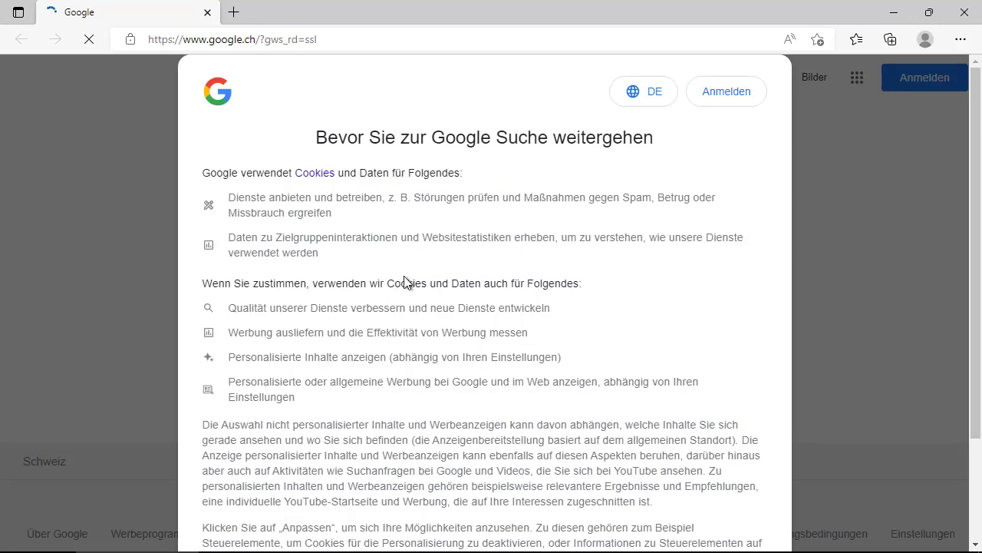
pyautogui.scroll(-3, 684, 268)
pyautogui.click(693, 514)
pyautogui.click(338, 210)
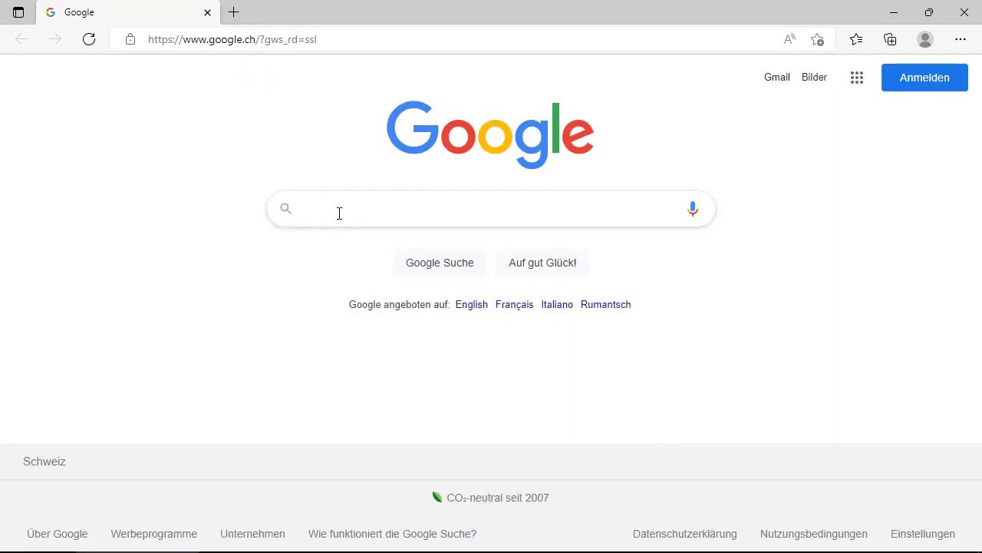
pyautogui.write('microso')
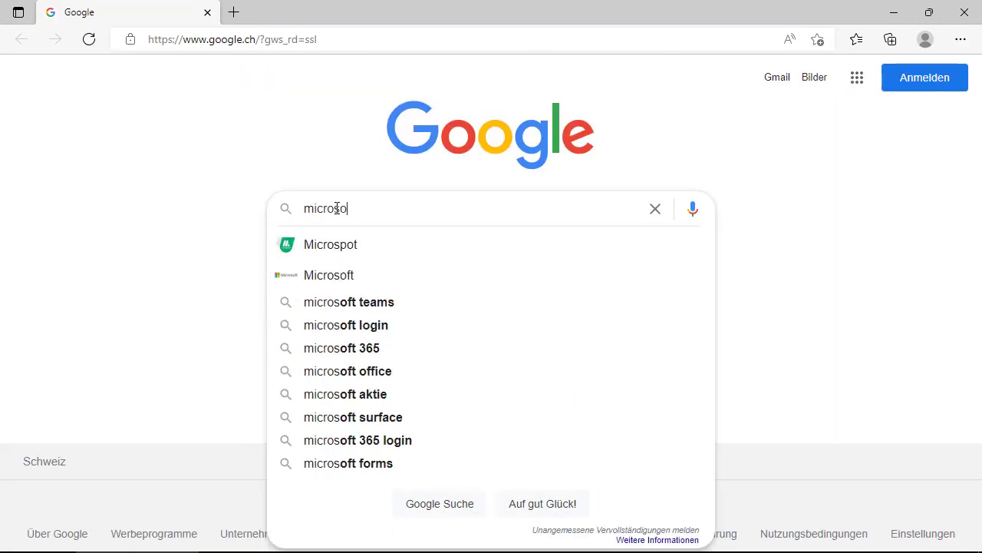
pyautogui.write('ft laps')
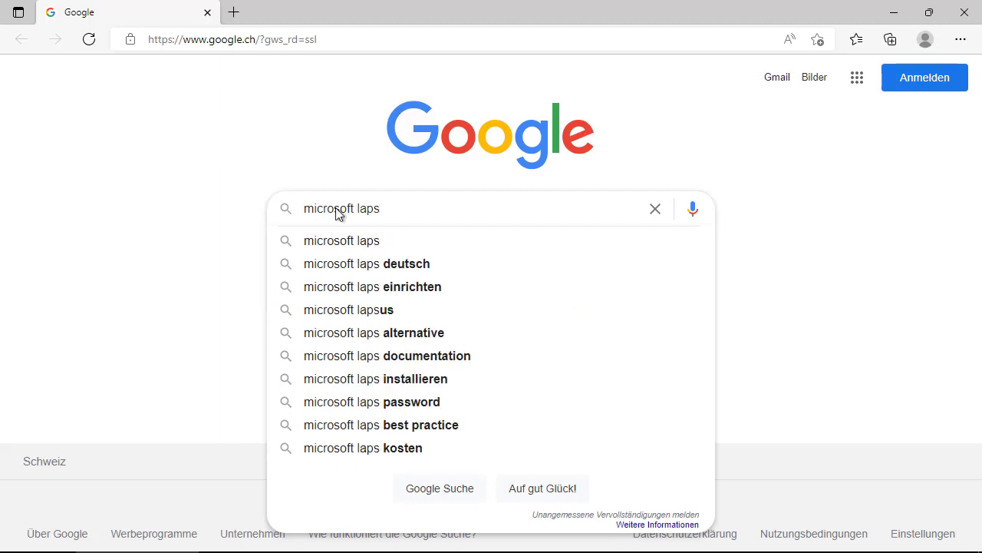
pyautogui.press('Return')
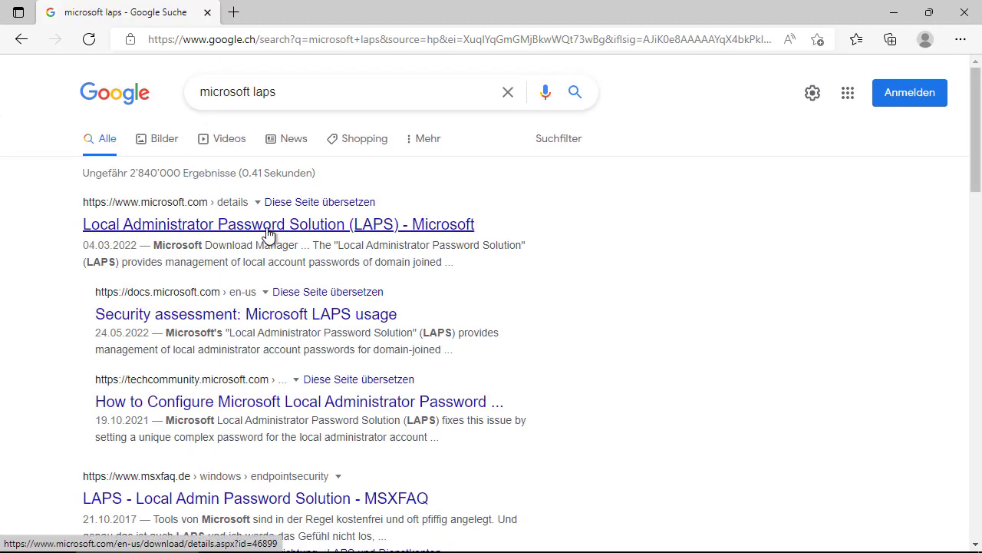
# - Open Microsoft's Local Administrator Password Solution download page, accept its cookies and select LAPS.x64.msi among the available files
pyautogui.click(268, 234)
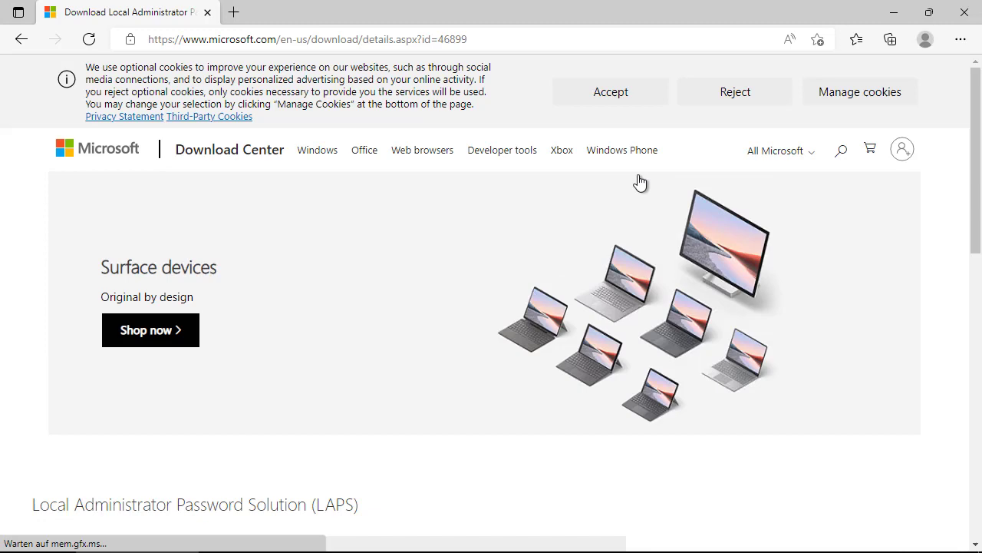
pyautogui.click(612, 96)
pyautogui.scroll(-3, 450, 406)
pyautogui.click(519, 311)
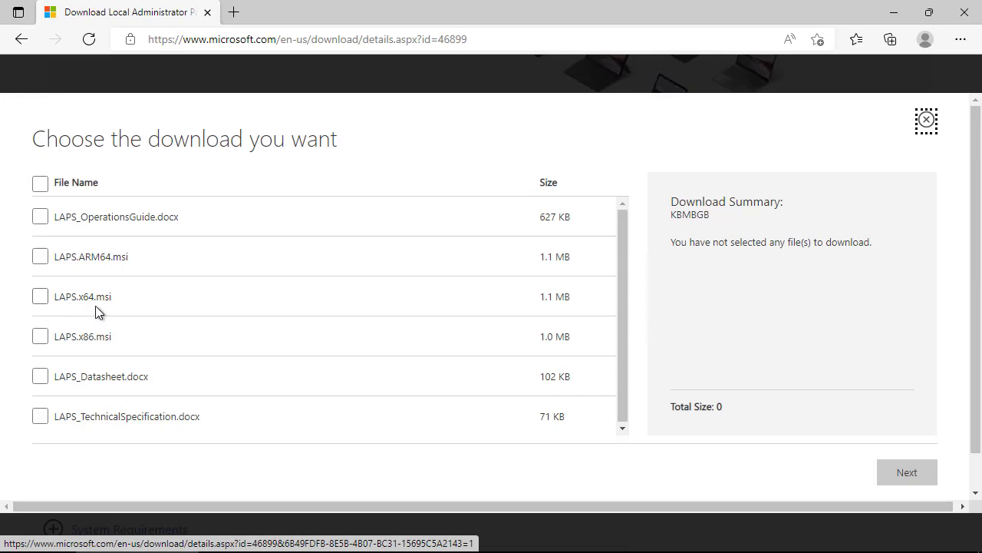
pyautogui.click(41, 299)
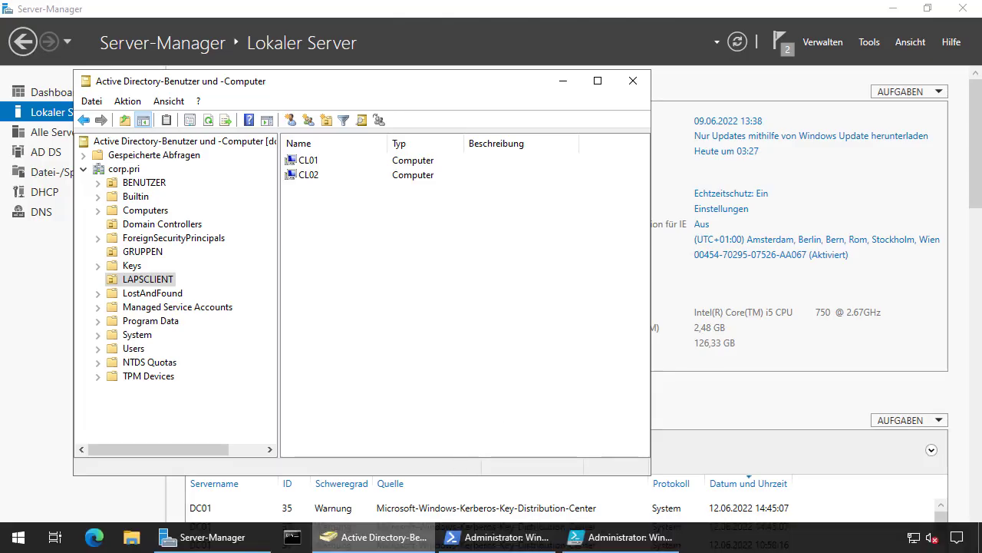
# - Switch to File Explorer and open the LAPS folder inside Software on drive C:
pyautogui.moveTo(390, 547)
pyautogui.click(284, 531)
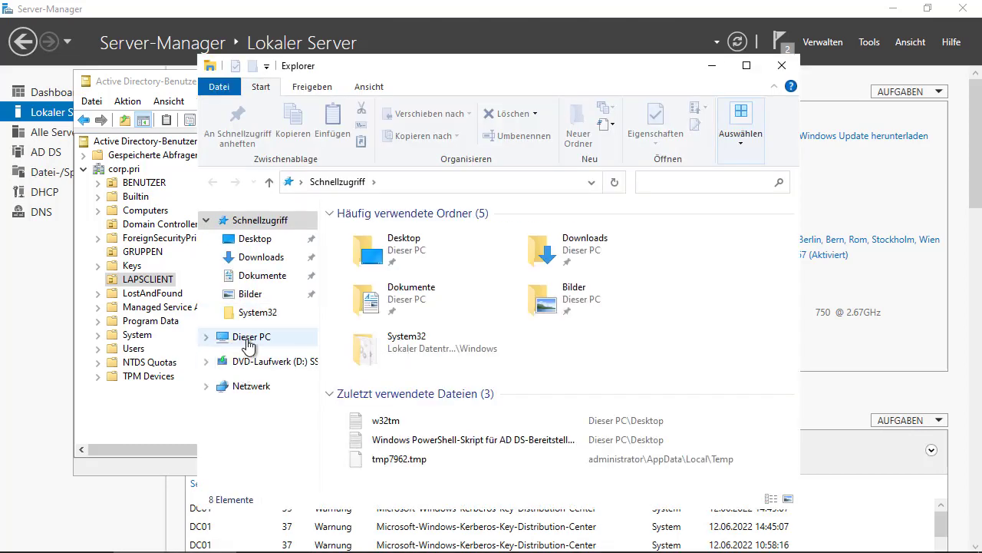
pyautogui.click(248, 341)
pyautogui.doubleClick(421, 435)
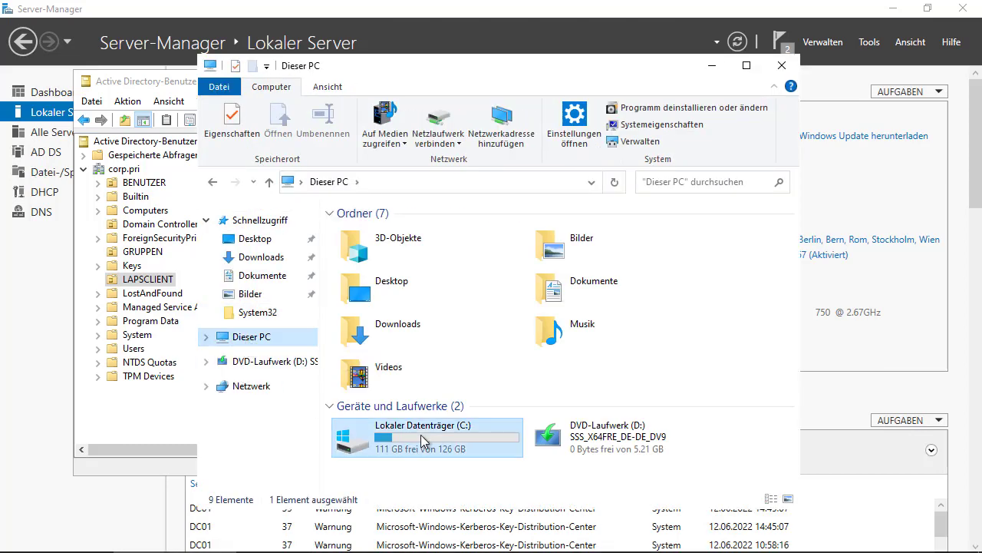
pyautogui.doubleClick(376, 296)
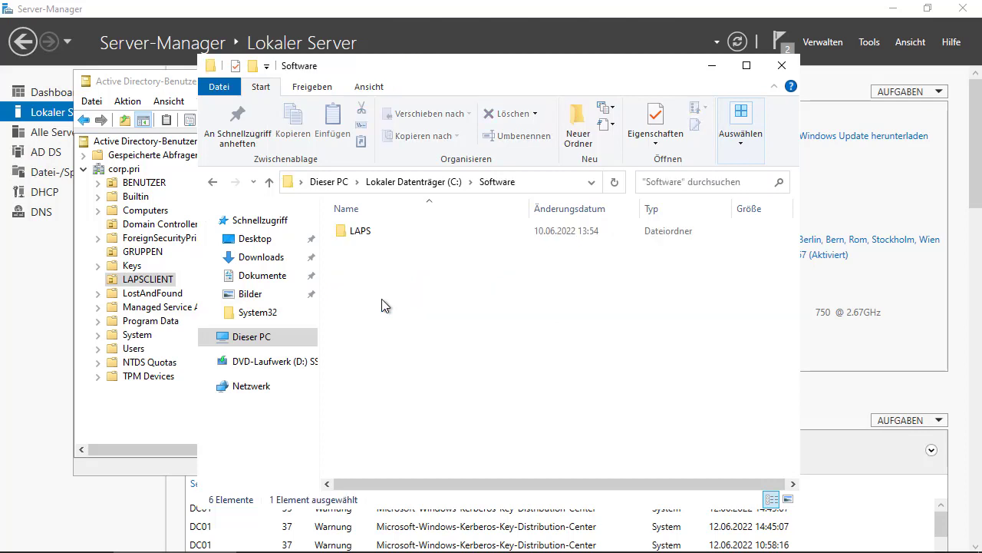
pyautogui.doubleClick(365, 232)
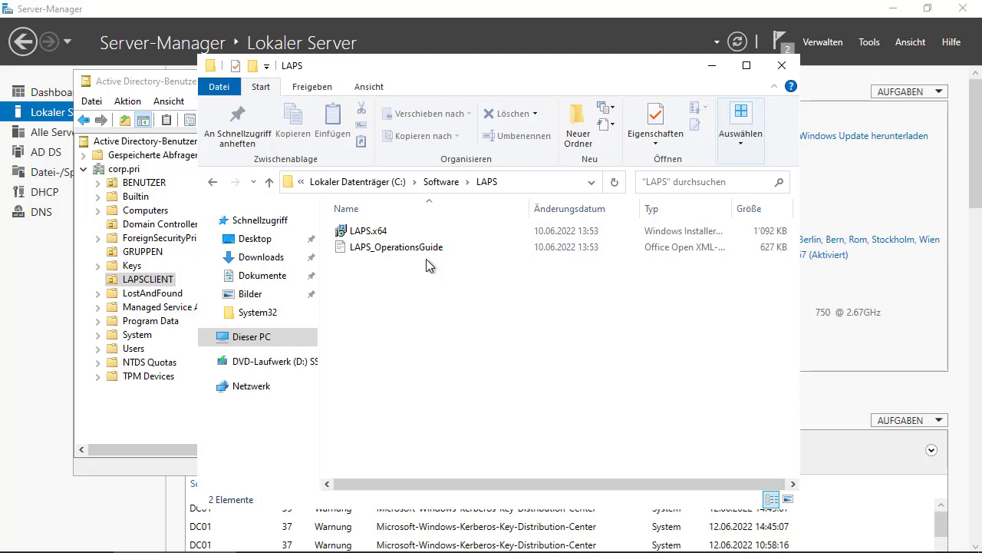
# - Bring the LAPS folder window back in front of Server-Manager and move it slightly higher
pyautogui.click(45, 256)
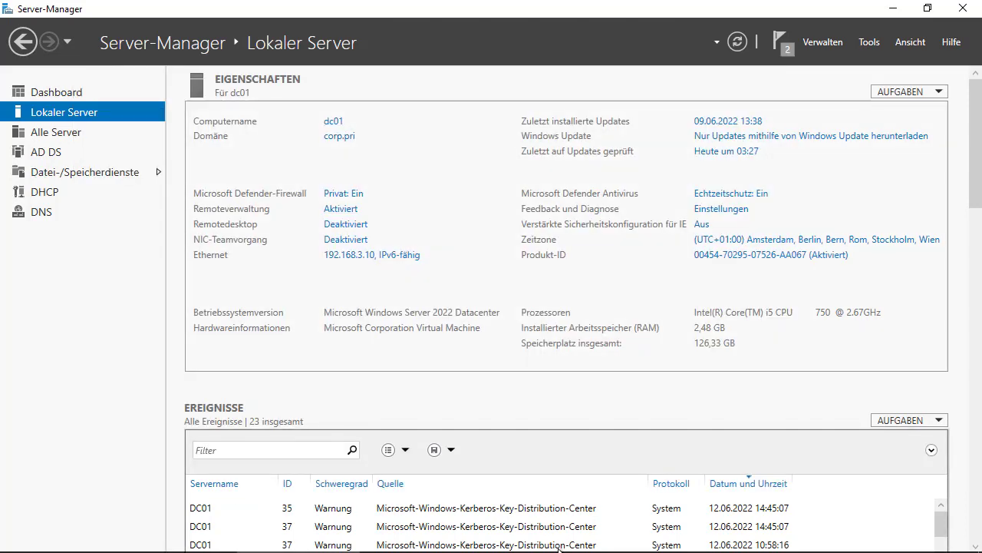
pyautogui.moveTo(587, 537)
pyautogui.moveTo(605, 483)
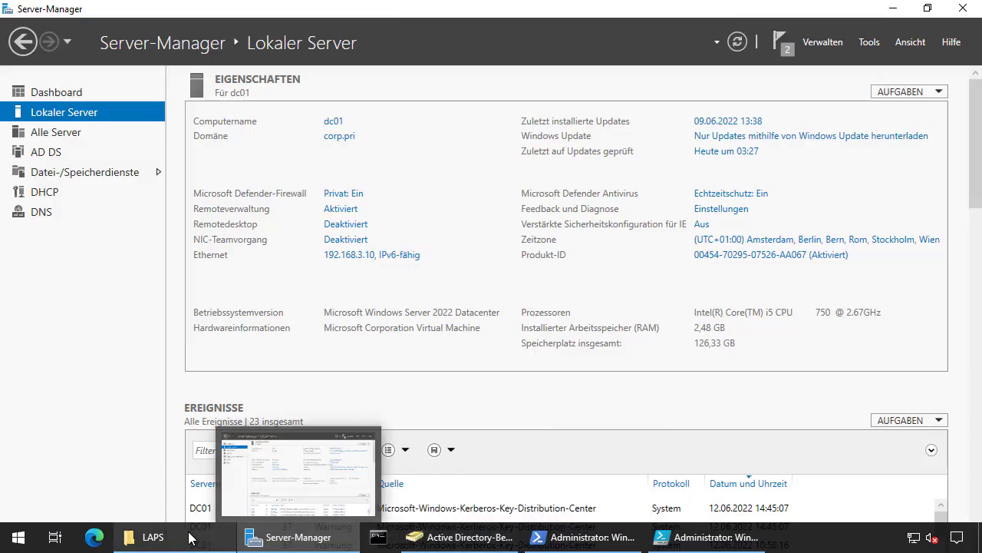
pyautogui.click(188, 537)
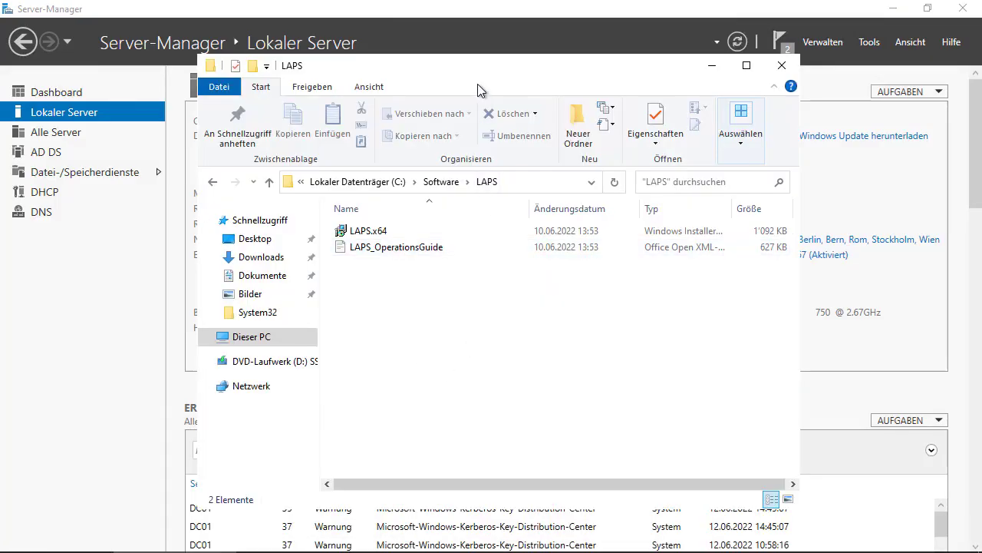
pyautogui.moveTo(474, 61); pyautogui.dragTo(465, 37)
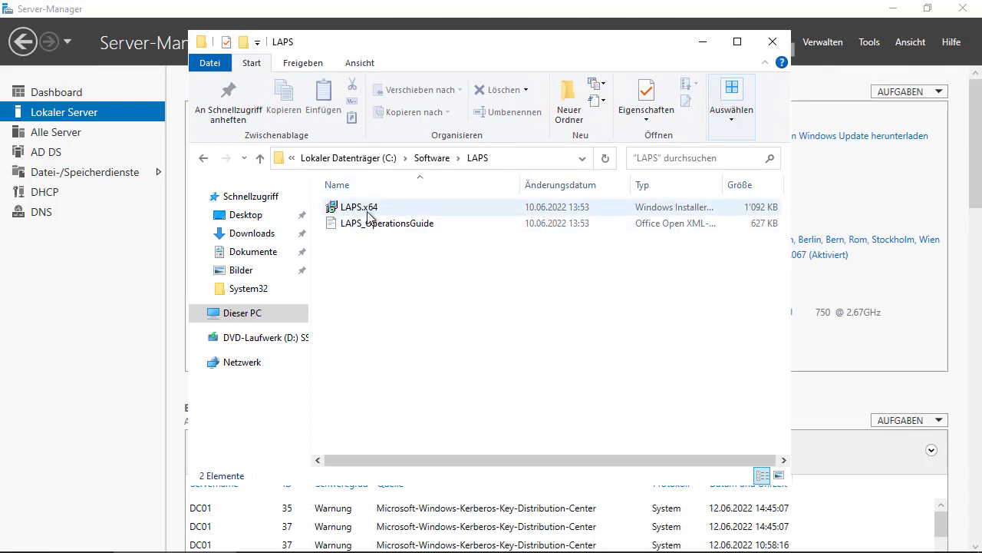
# - Show file name extensions (Dateinamenerweiterungen) in the LAPS folder
pyautogui.click(361, 63)
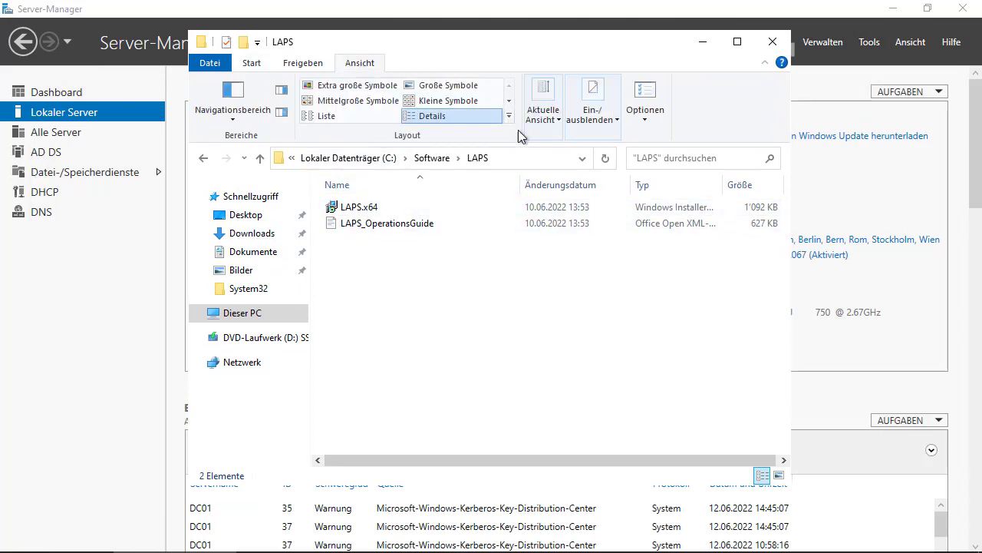
pyautogui.click(546, 119)
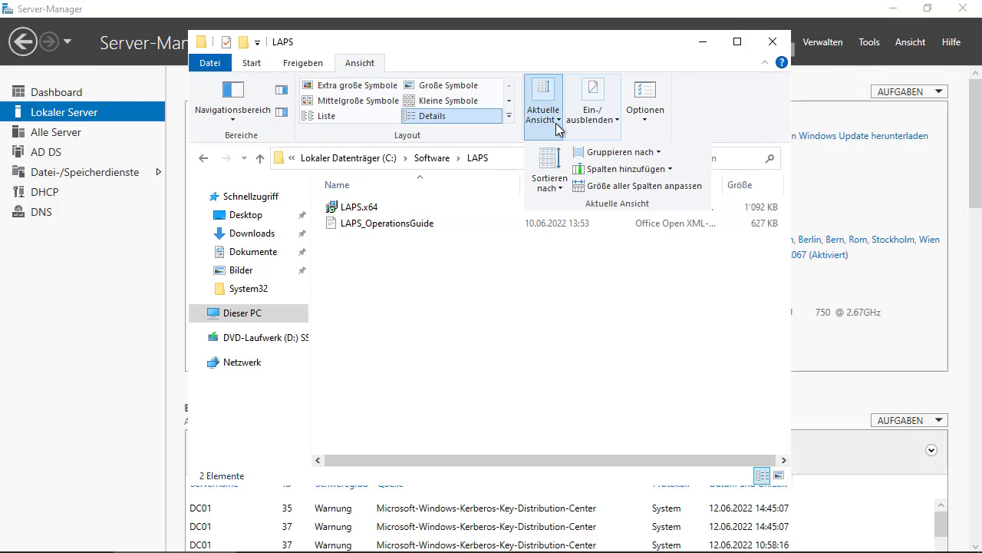
pyautogui.click(606, 121)
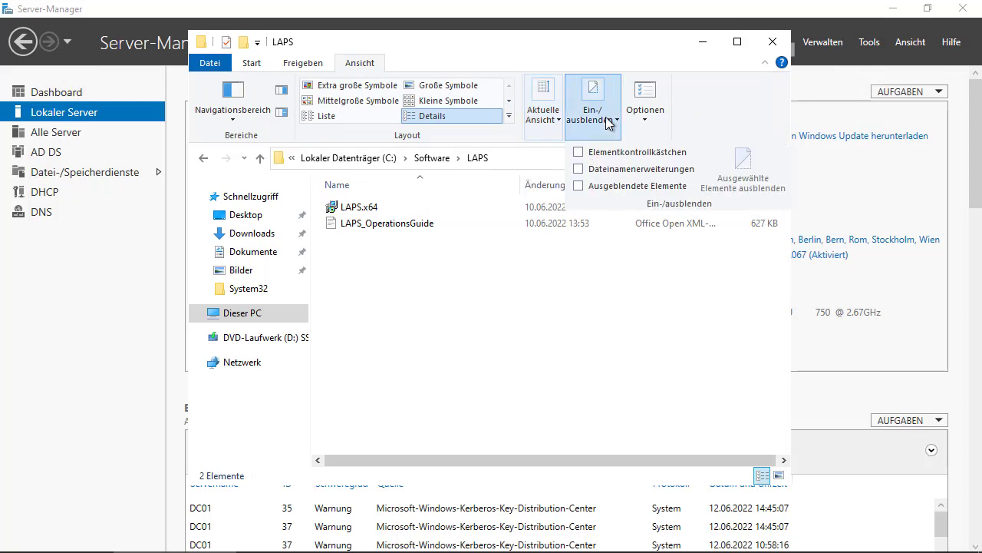
pyautogui.click(583, 169)
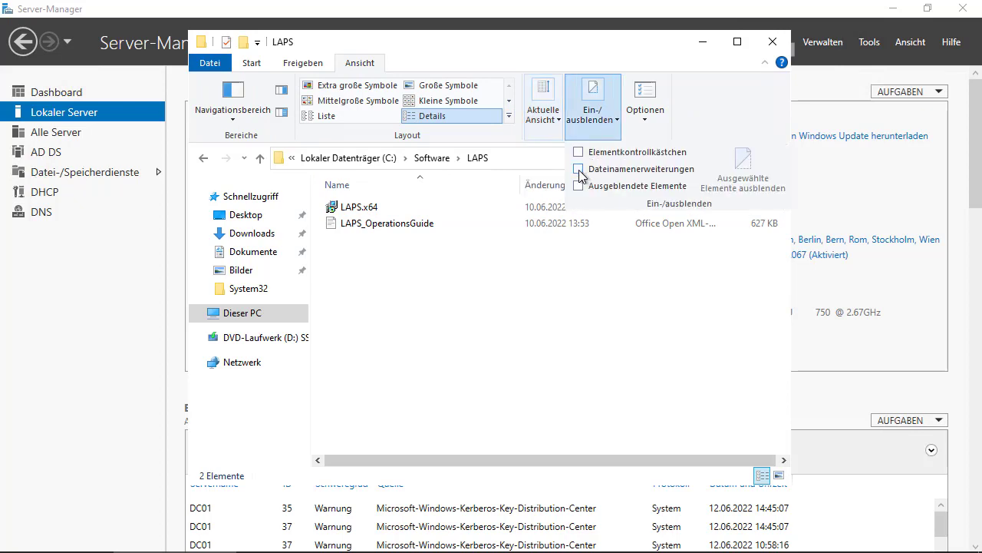
# - Launch the LAPS.x64 installer and accept the license agreement to reach the custom setup
pyautogui.doubleClick(362, 214)
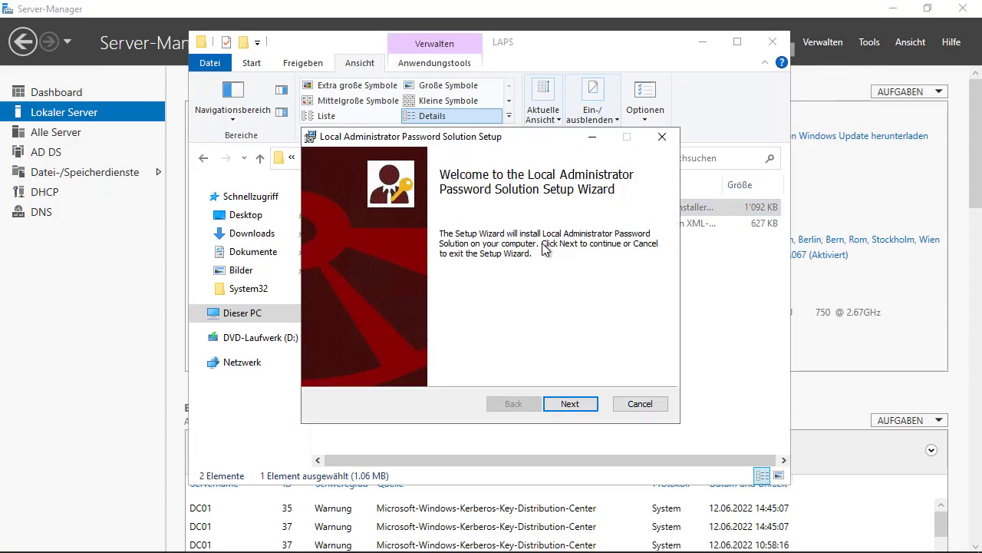
pyautogui.click(568, 405)
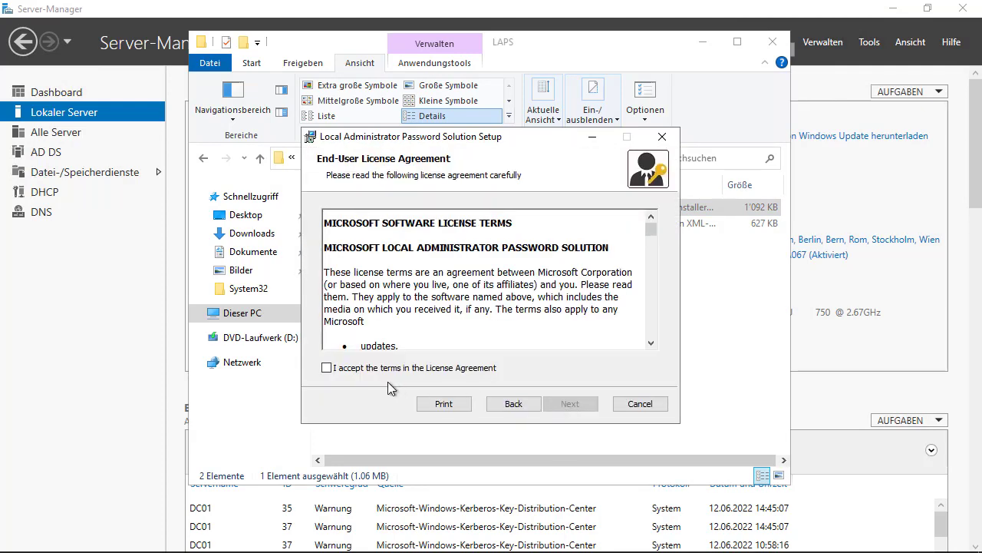
pyautogui.click(327, 368)
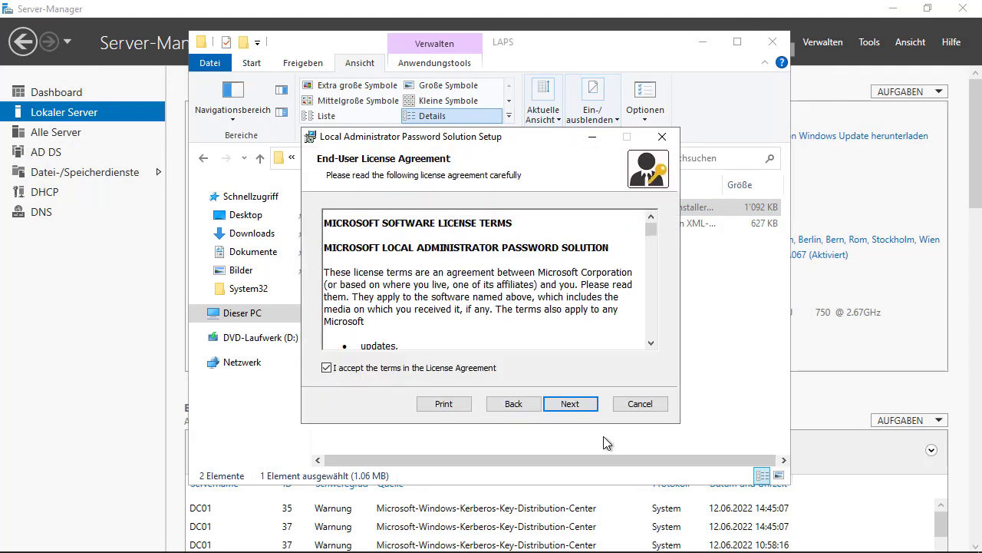
pyautogui.click(577, 408)
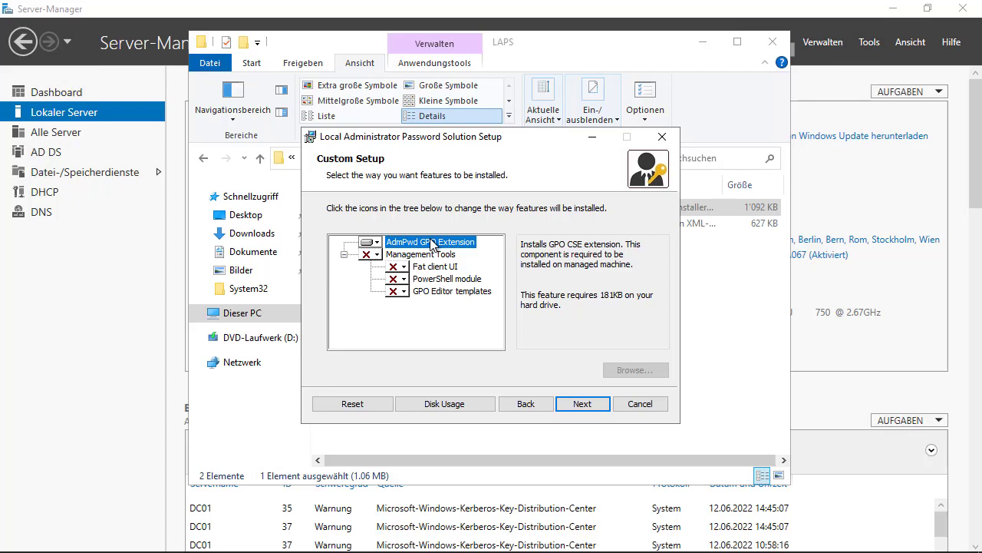
# - Exclude the AdmPwd GPO Extension and set Management Tools with all subfeatures to install on the local hard drive
pyautogui.click(373, 243)
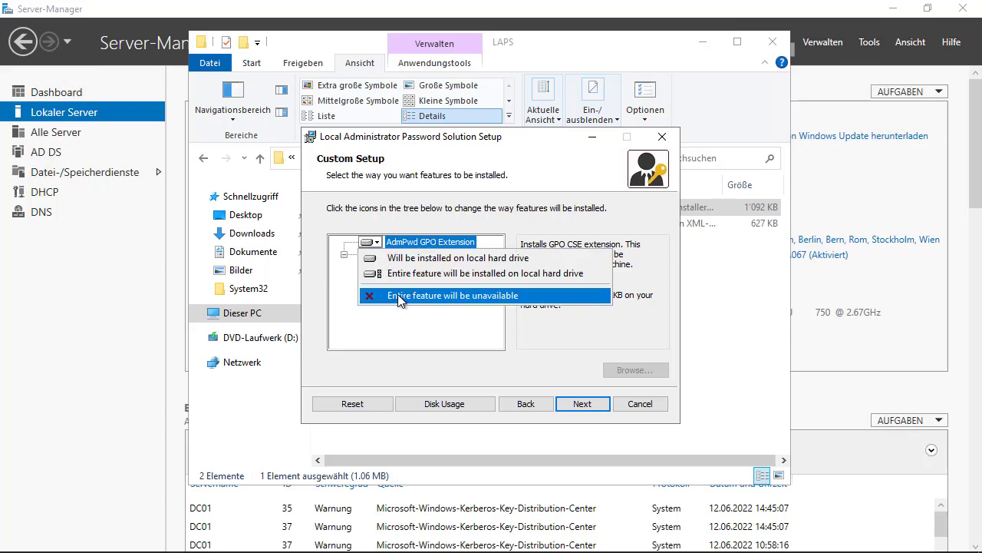
pyautogui.click(398, 294)
pyautogui.click(377, 255)
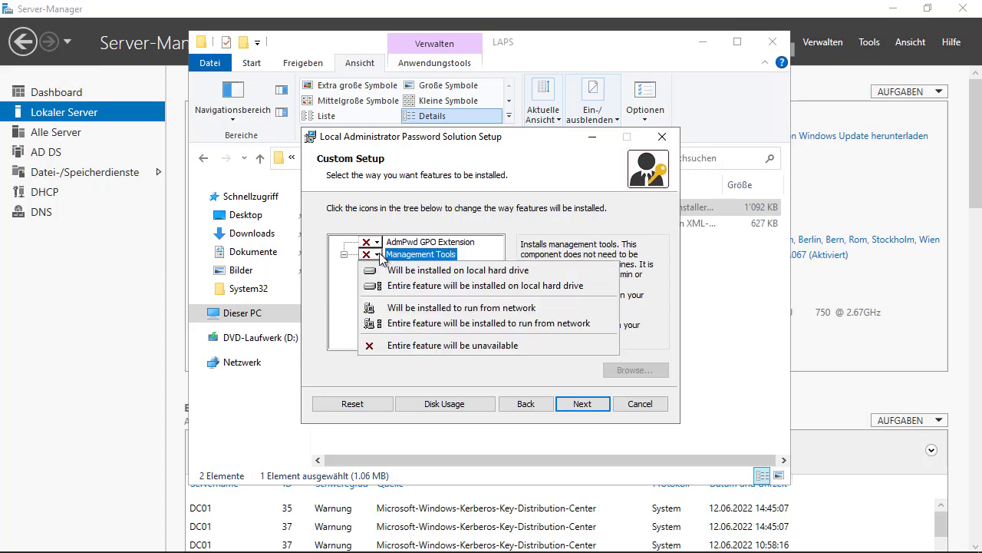
pyautogui.click(395, 289)
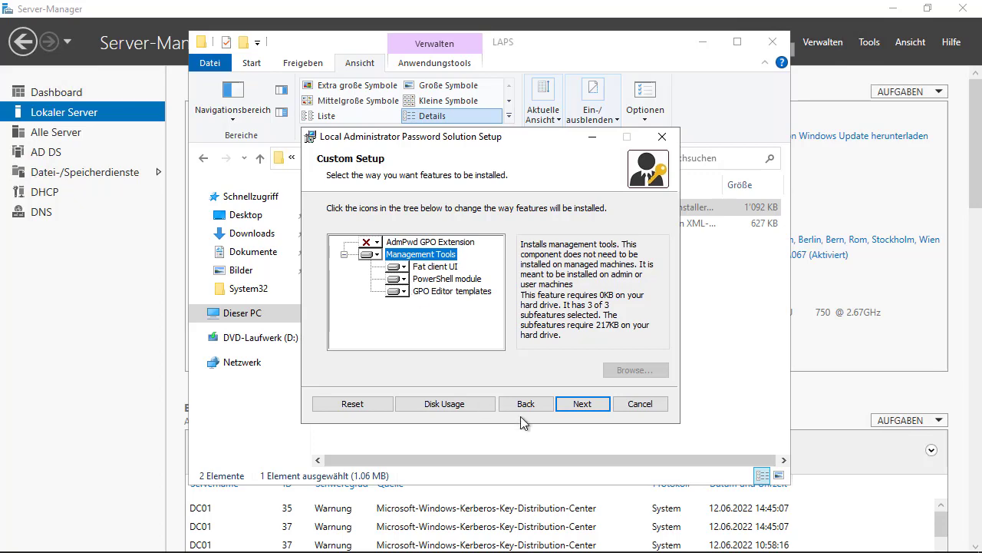
# - Install Local Administrator Password Solution with the chosen features, finish the setup and return to Server-Manager
pyautogui.click(579, 407)
pyautogui.click(576, 403)
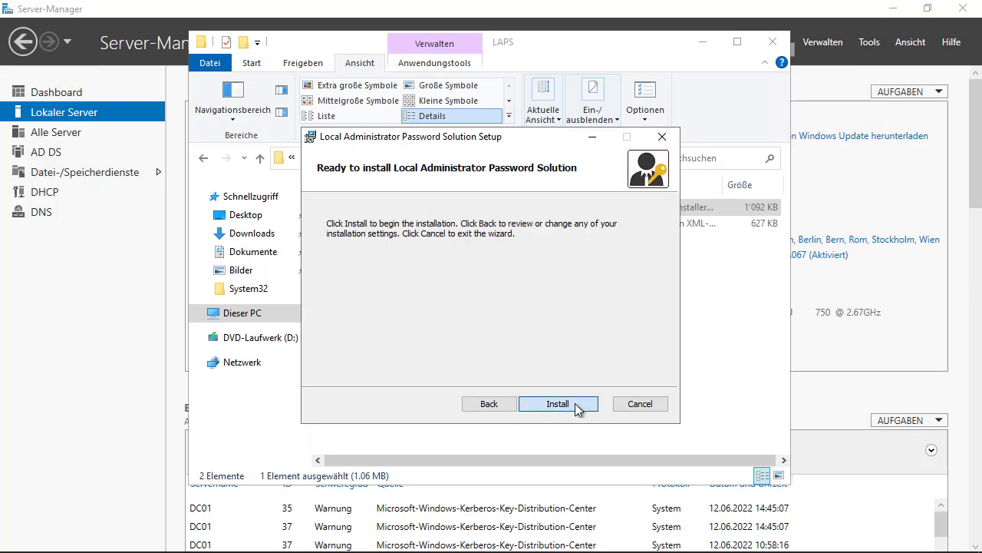
pyautogui.click(569, 404)
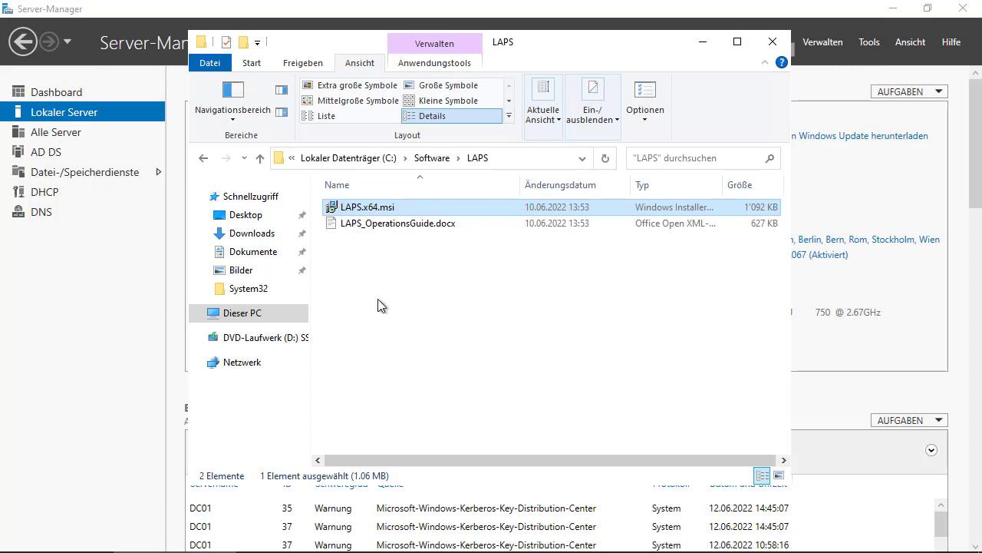
pyautogui.click(130, 284)
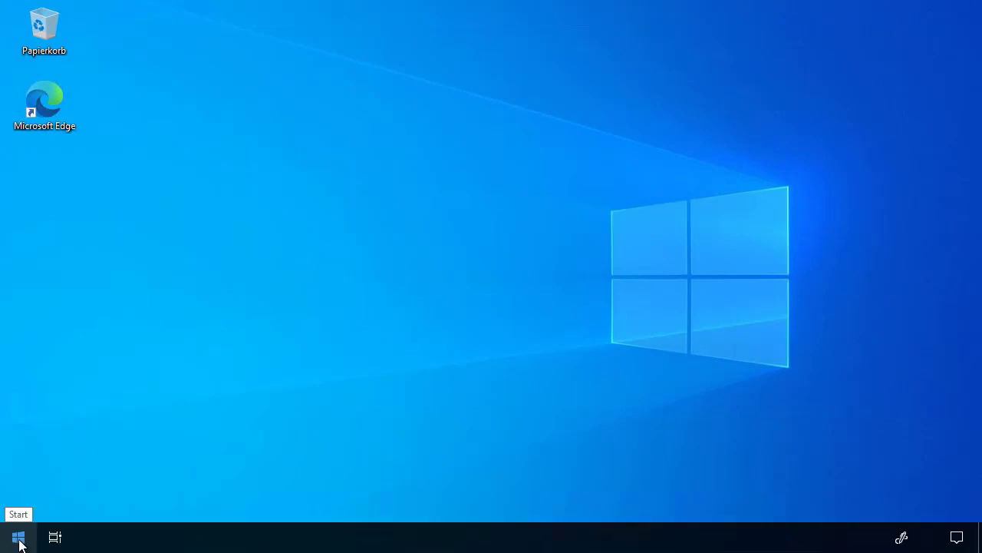
# - On the client computer, open the LAPS folder in the Software share on \\dc01 through the Run (Ausführen) dialog
pyautogui.rightClick(23, 541)
pyautogui.click(81, 467)
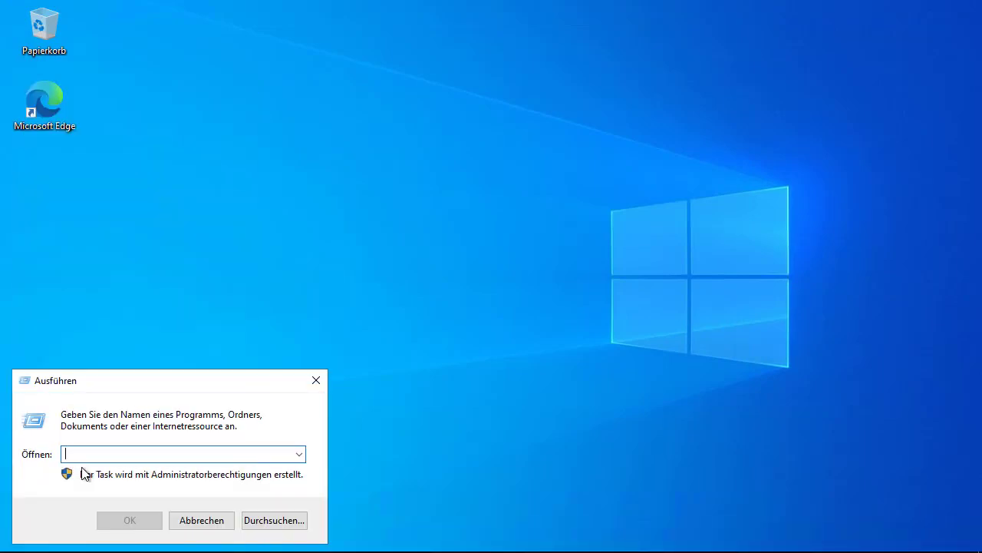
pyautogui.write('\\\\dc')
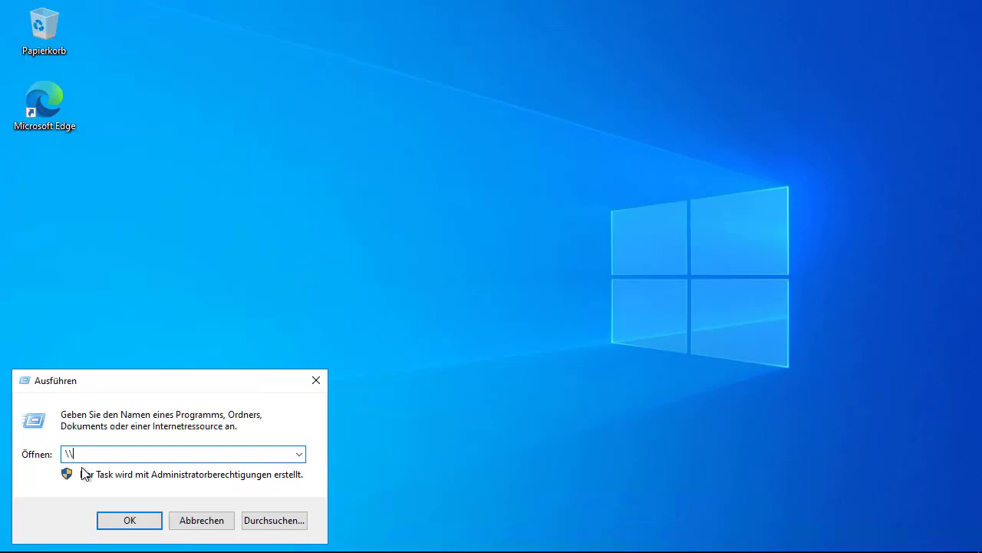
pyautogui.write('01\\')
pyautogui.press('Down')
pyautogui.press('Return')
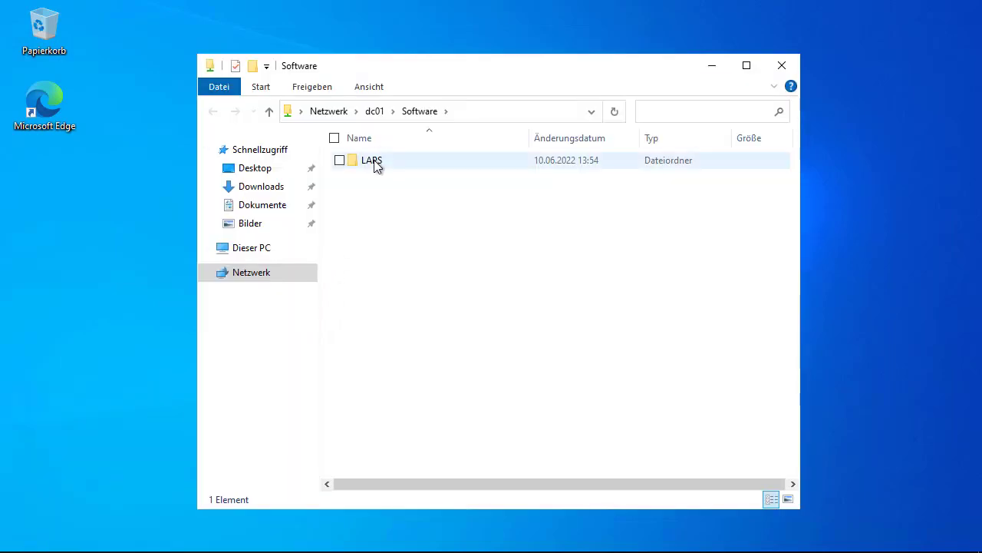
pyautogui.doubleClick(375, 163)
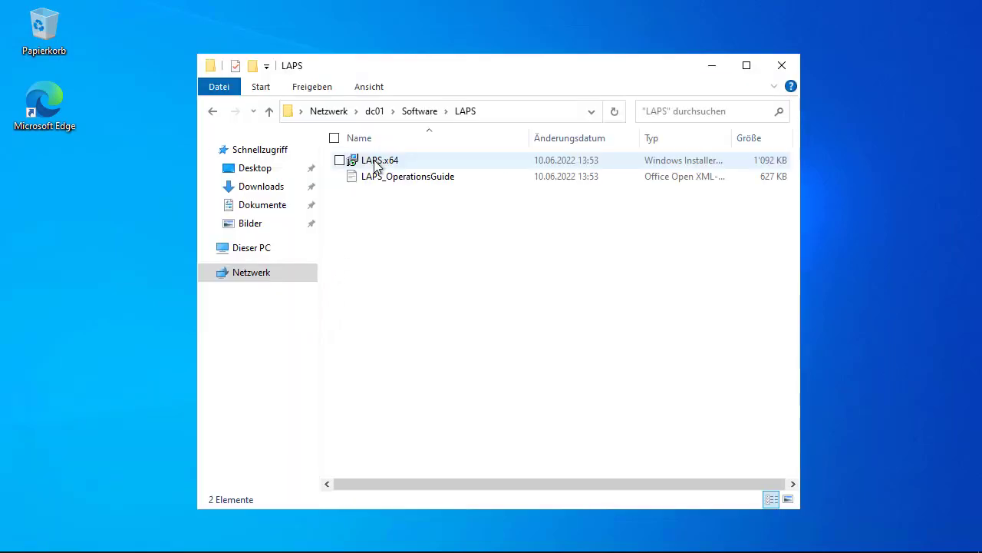
# - Launch the LAPS.x64 installer from the network share and accept the license terms to reach the feature selection
pyautogui.doubleClick(376, 164)
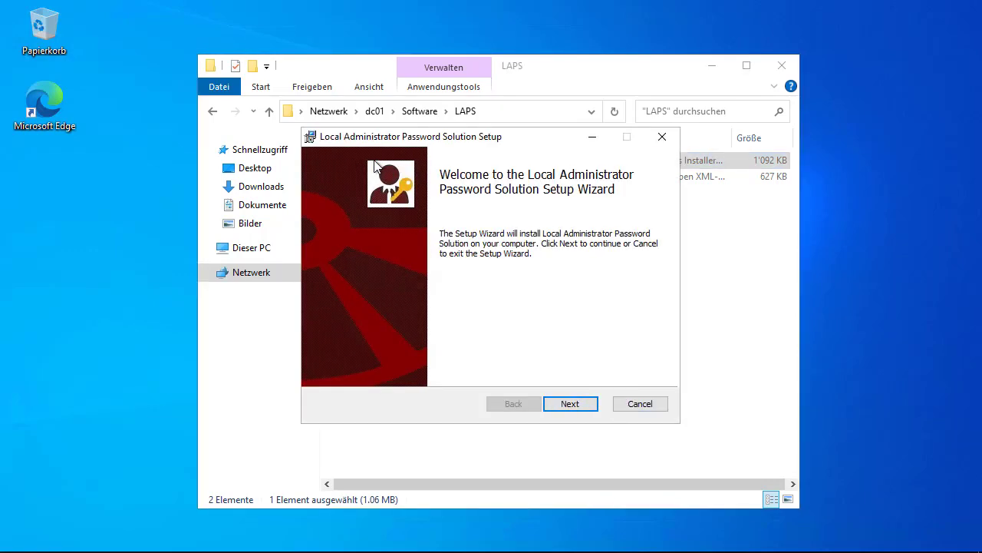
pyautogui.click(572, 405)
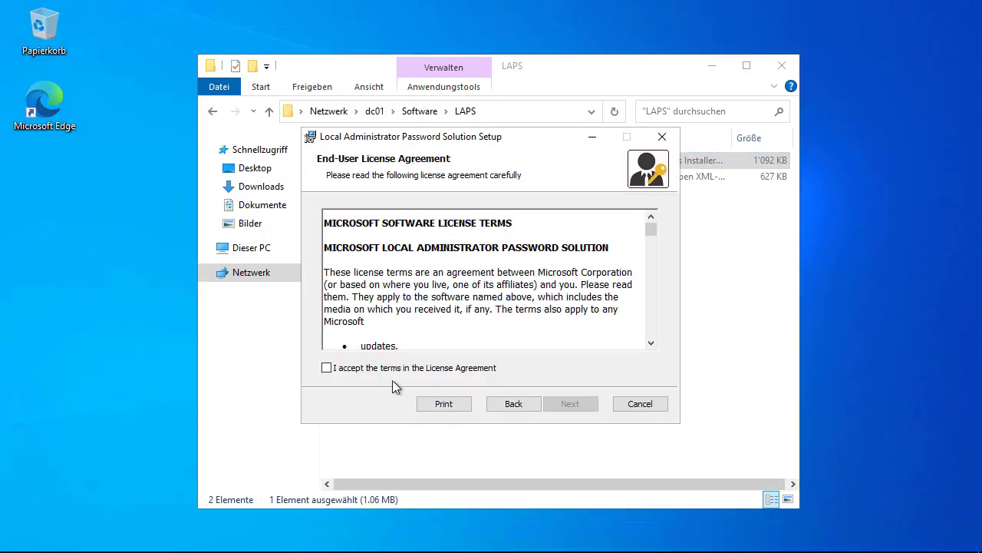
pyautogui.click(375, 369)
pyautogui.click(570, 405)
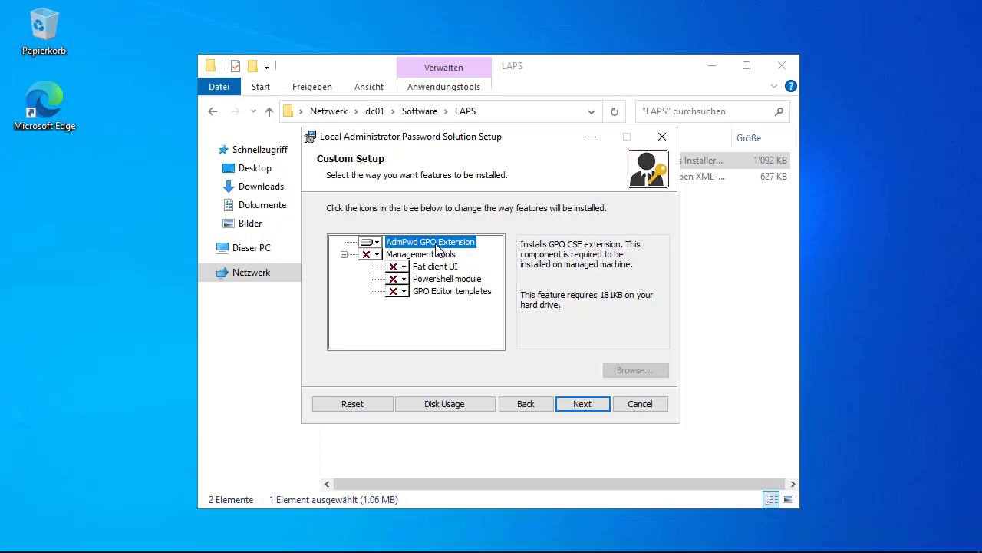
# - Install Local Administrator Password Solution with only the default AdmPwd GPO Extension, finish the setup and close the LAPS folder window
pyautogui.click(584, 404)
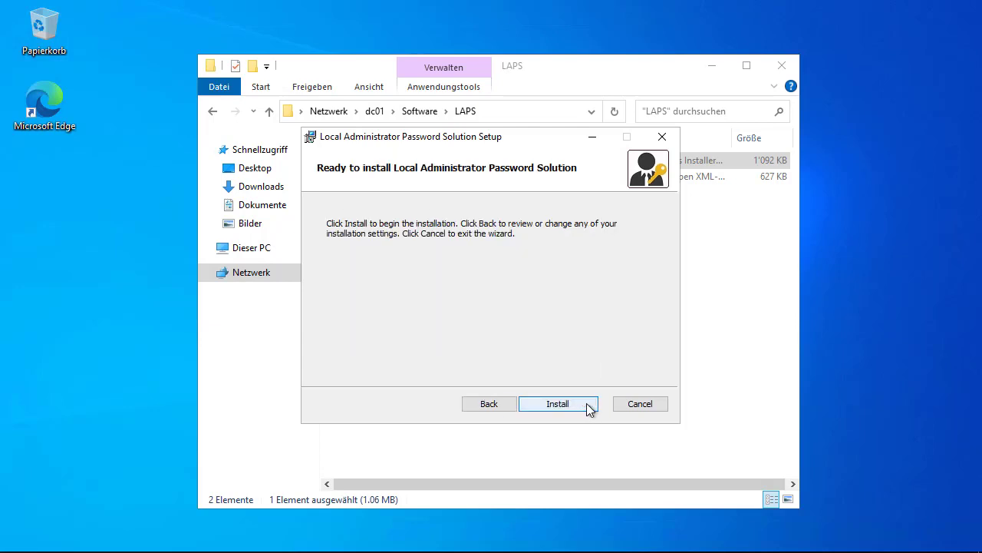
pyautogui.click(558, 403)
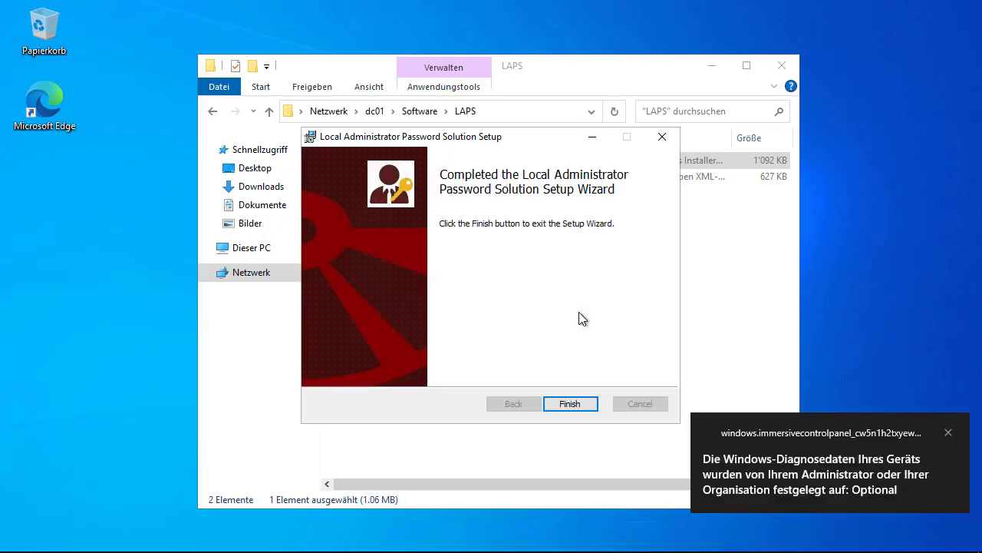
pyautogui.click(576, 403)
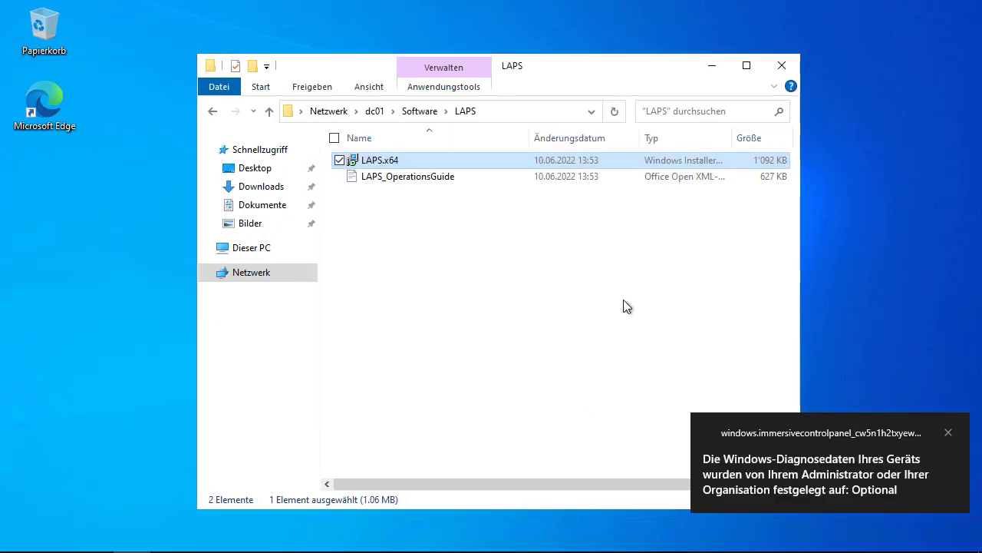
pyautogui.click(782, 65)
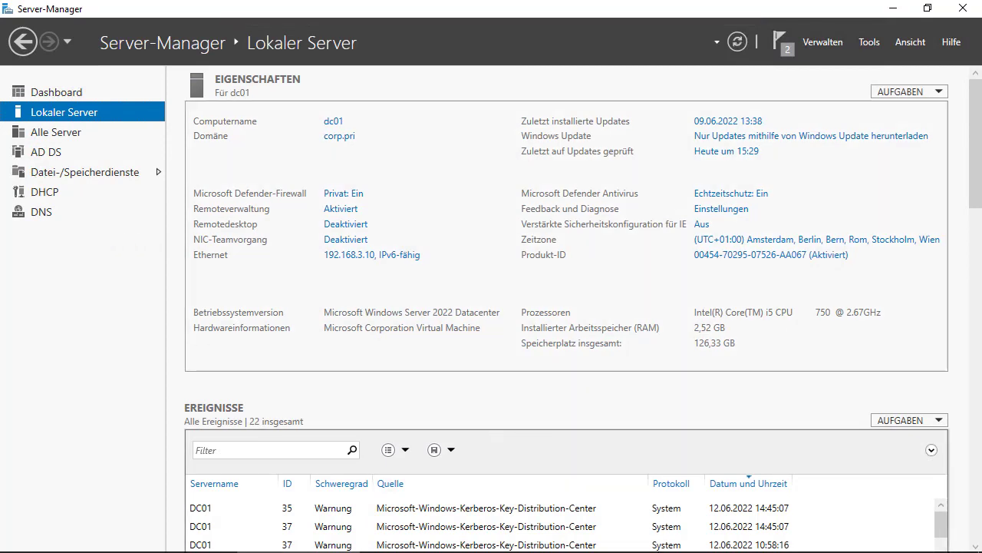
# - Switch to Windows PowerShell ISE on dc01 and look over the first commands of the LAPS script
pyautogui.moveTo(662, 548)
pyautogui.click(697, 536)
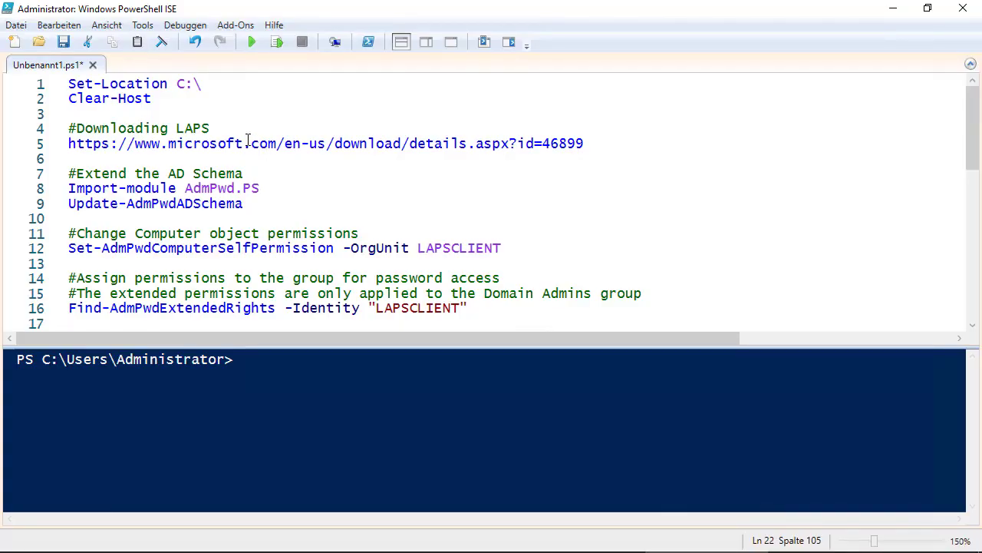
pyautogui.click(247, 140)
pyautogui.scroll(-1, 247, 140)
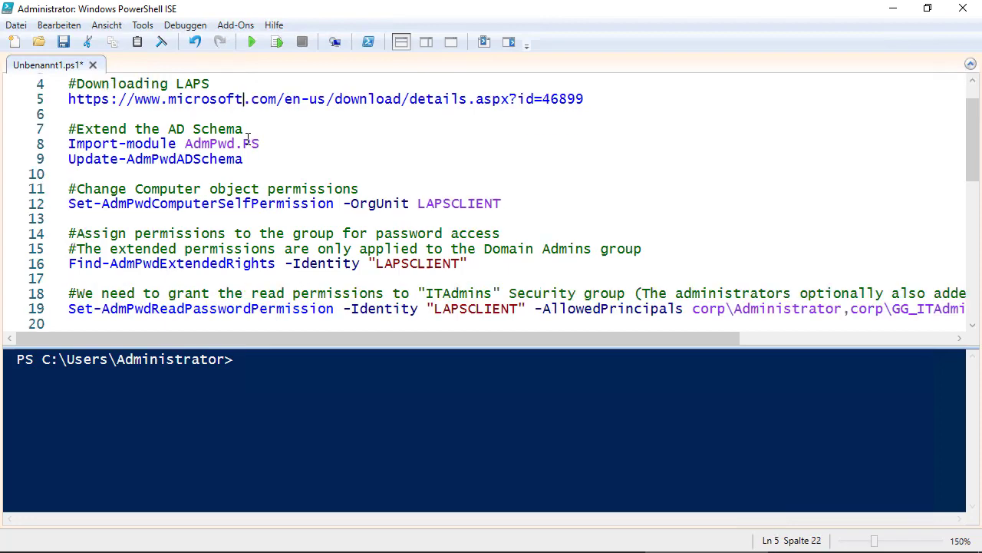
pyautogui.scroll(1, 248, 140)
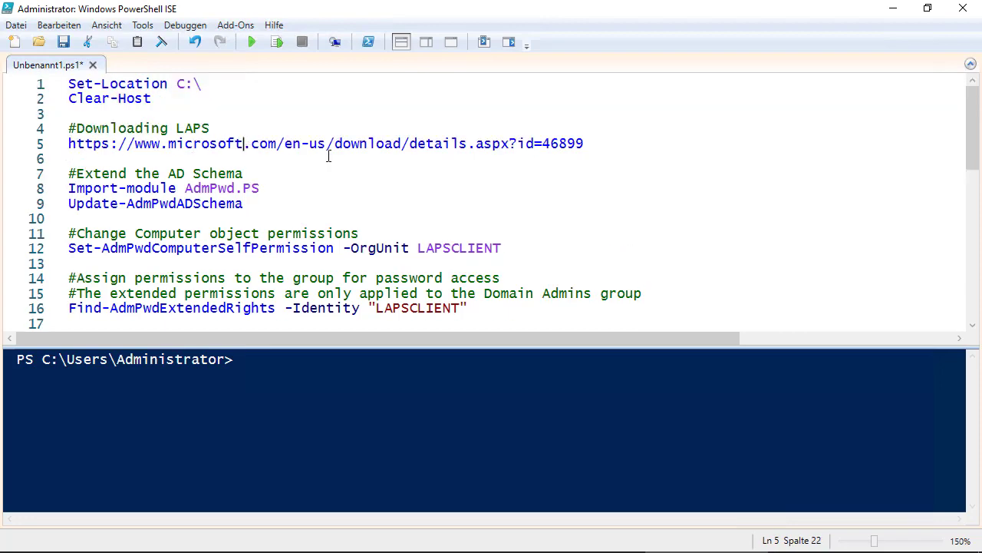
pyautogui.scroll(-1, 328, 156)
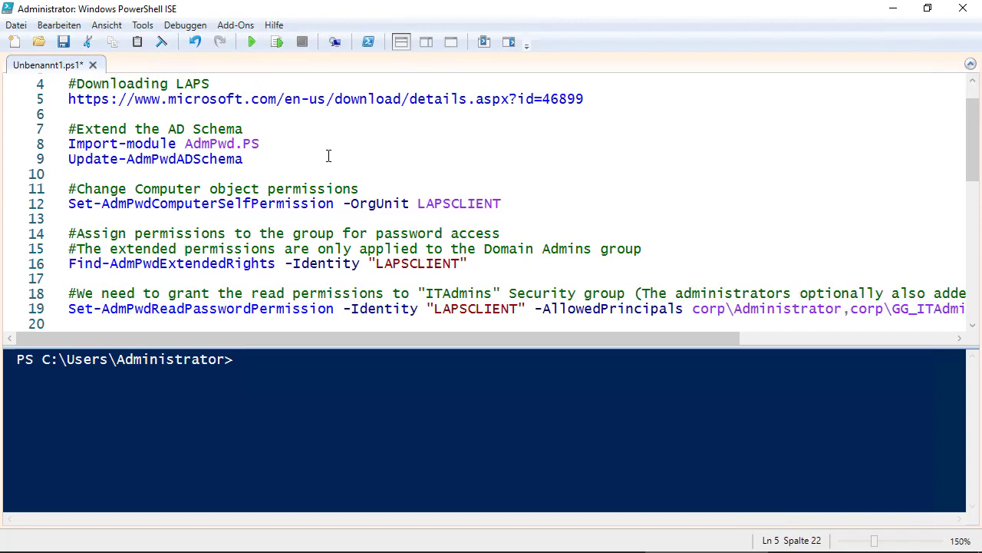
# - Run Import-Module AdmPwd.PS and Update-AdmPwdADSchema individually from the script to extend the AD schema
pyautogui.click(287, 144)
pyautogui.click(175, 145)
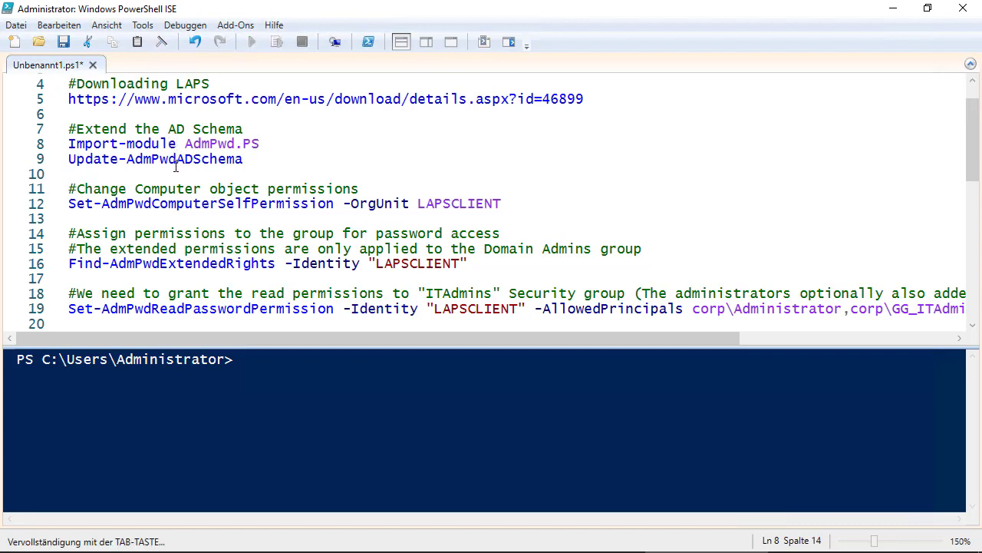
pyautogui.press('Tab')
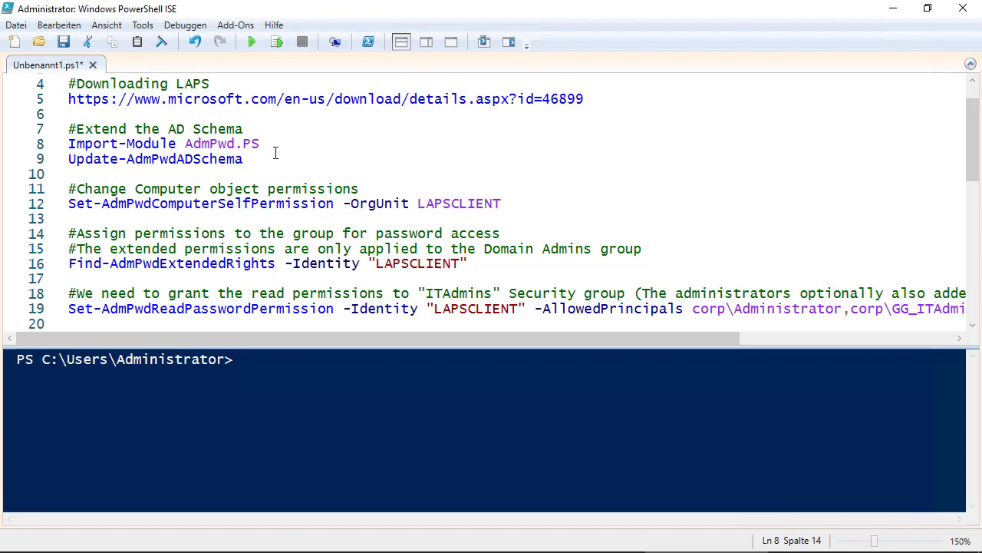
pyautogui.click(276, 40)
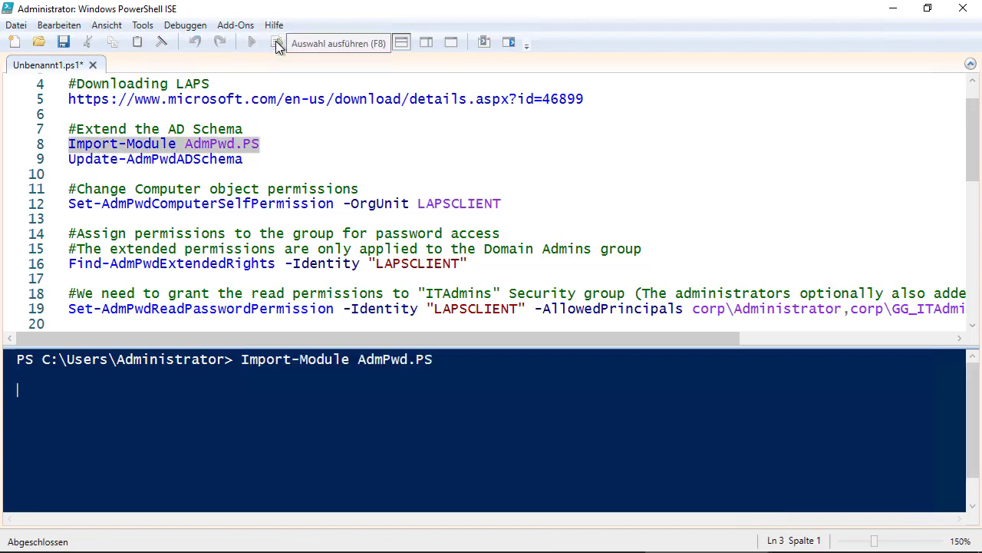
pyautogui.click(262, 160)
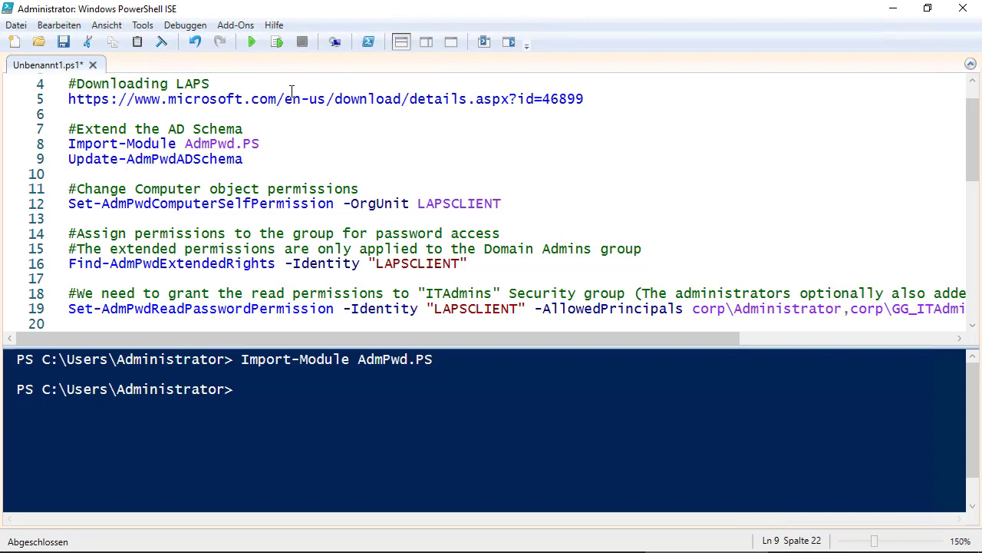
pyautogui.click(277, 47)
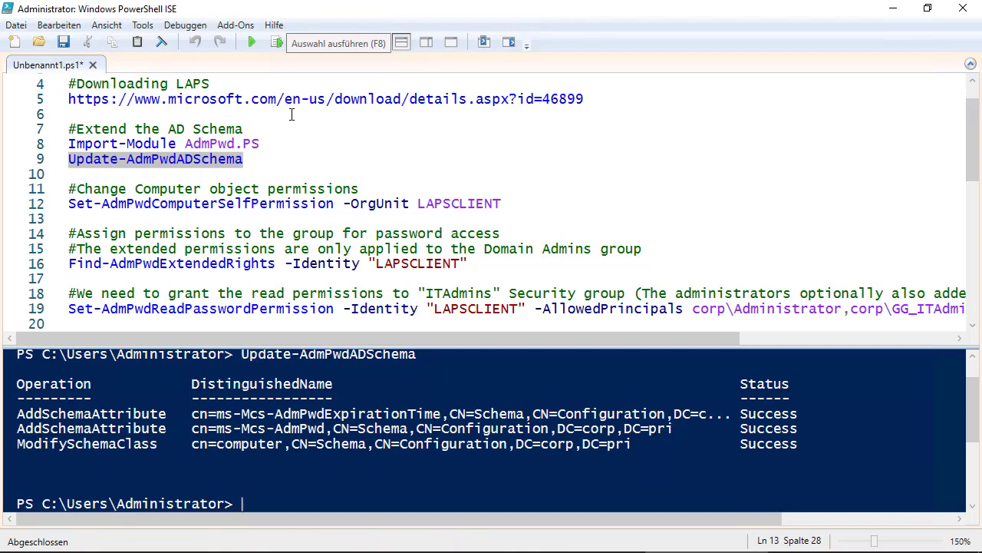
# - Examine the computers in the LAPSCLIENT organizational unit in Active Directory-Benutzer und -Computer, and minimize that window
pyautogui.scroll(-2, 324, 189)
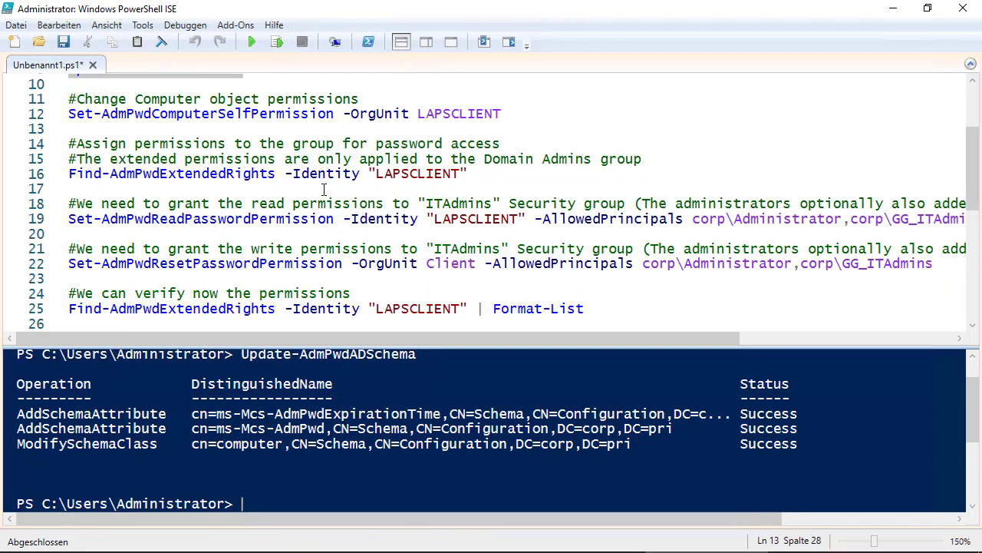
pyautogui.scroll(1, 324, 189)
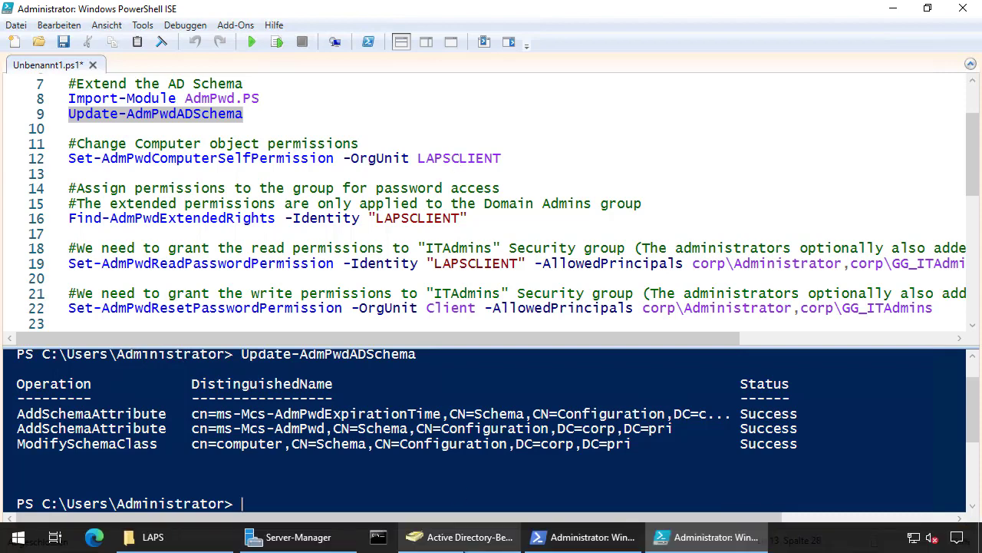
pyautogui.click(470, 541)
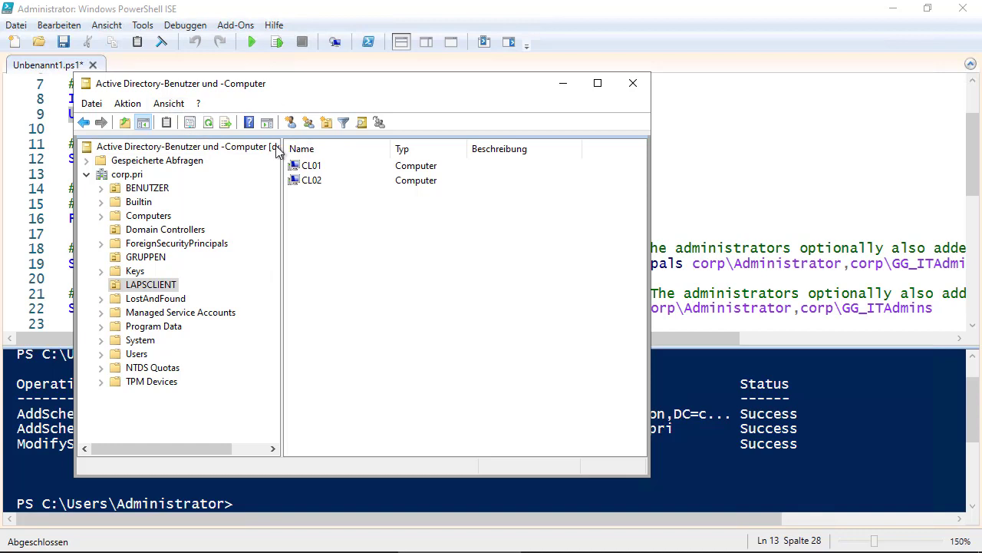
pyautogui.click(170, 287)
pyautogui.click(153, 288)
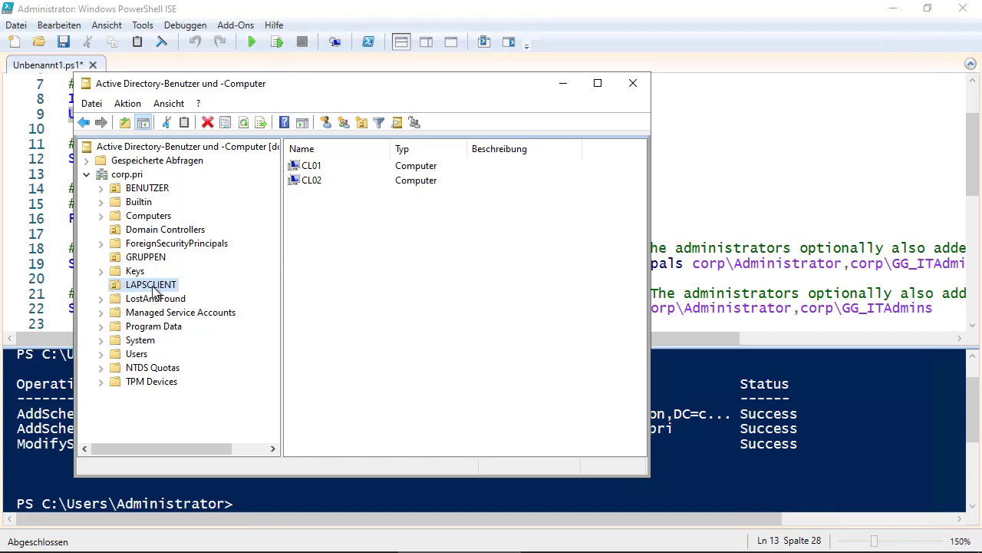
pyautogui.click(563, 83)
# - Run only the script line Set-AdmPwdComputerSelfPermission -OrgUnit LAPSCLIENT to change the computer object permissions
pyautogui.click(405, 160)
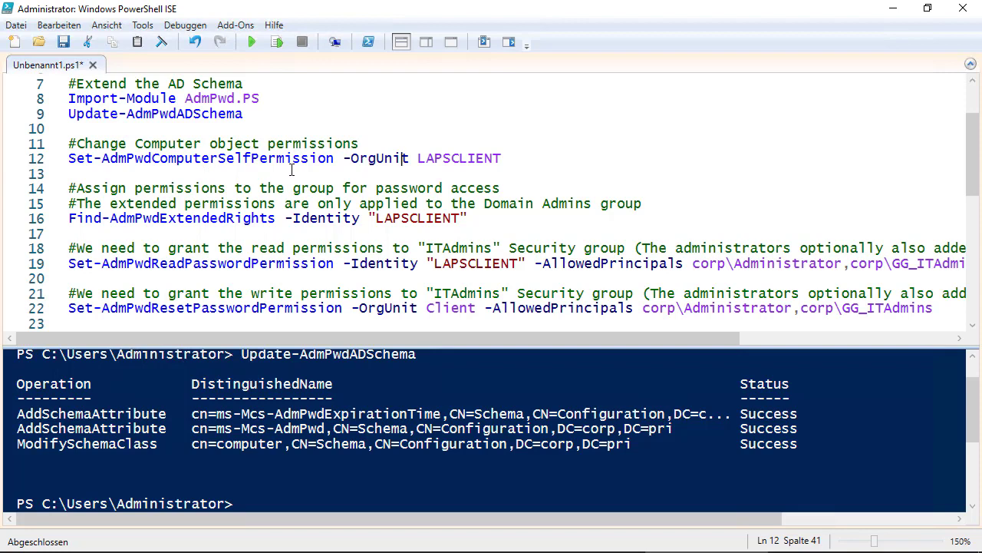
pyautogui.click(520, 159)
pyautogui.click(278, 43)
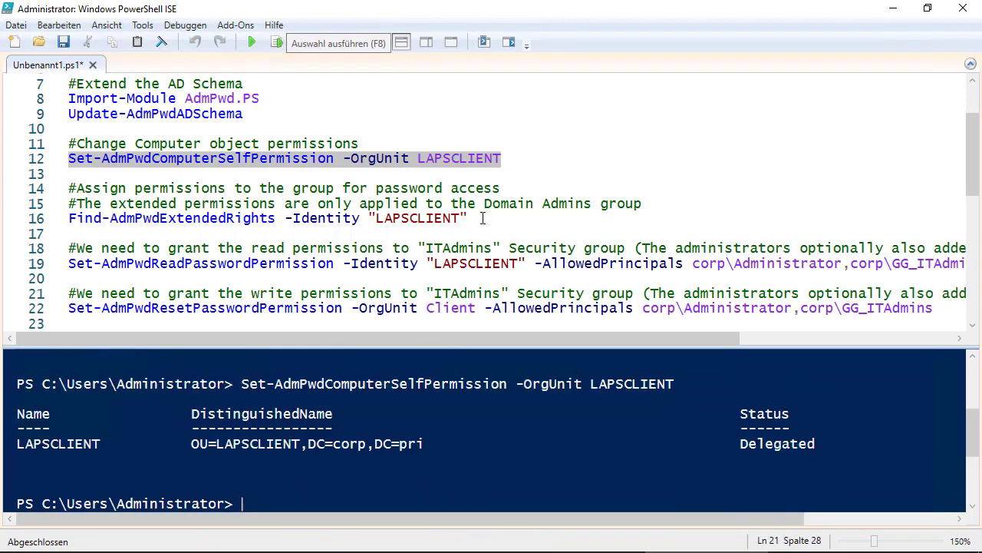
# - Run only the script line Find-AdmPwdExtendedRights -Identity "LAPSCLIENT" to check who holds extended rights on the organizational unit
pyautogui.scroll(-2, 482, 218)
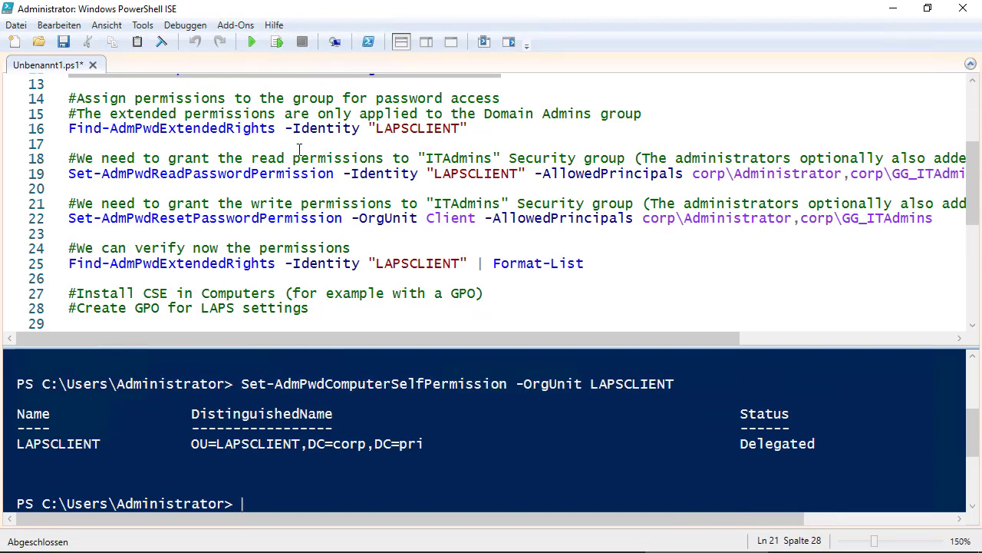
pyautogui.click(161, 130)
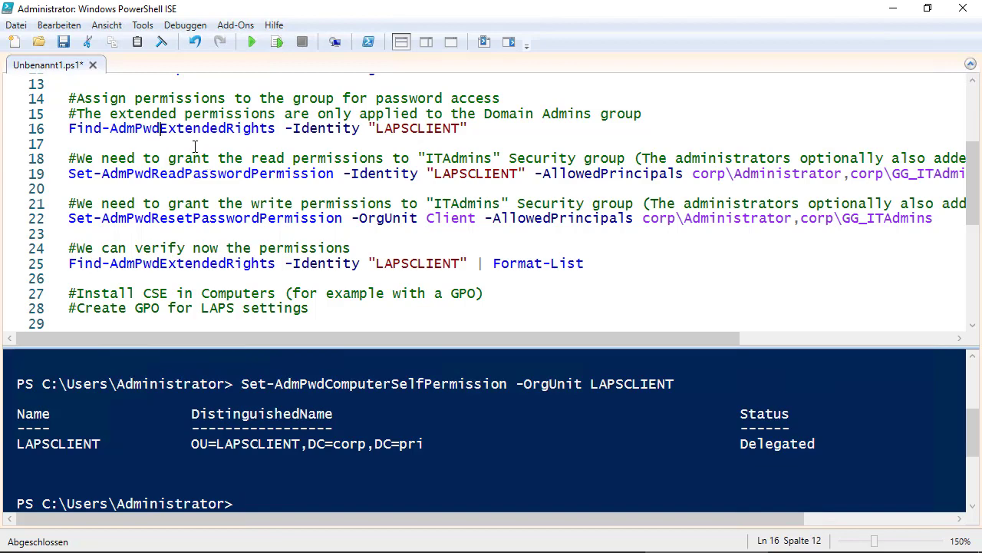
pyautogui.click(507, 128)
pyautogui.click(278, 42)
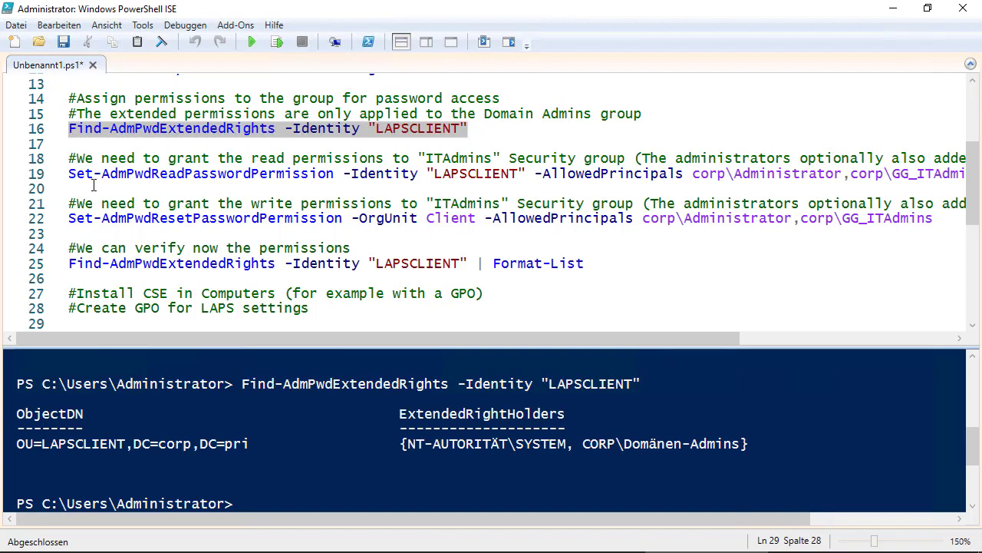
# - Review the full Set-AdmPwdReadPasswordPermission line, including its identity and allowed principals
pyautogui.click(169, 175)
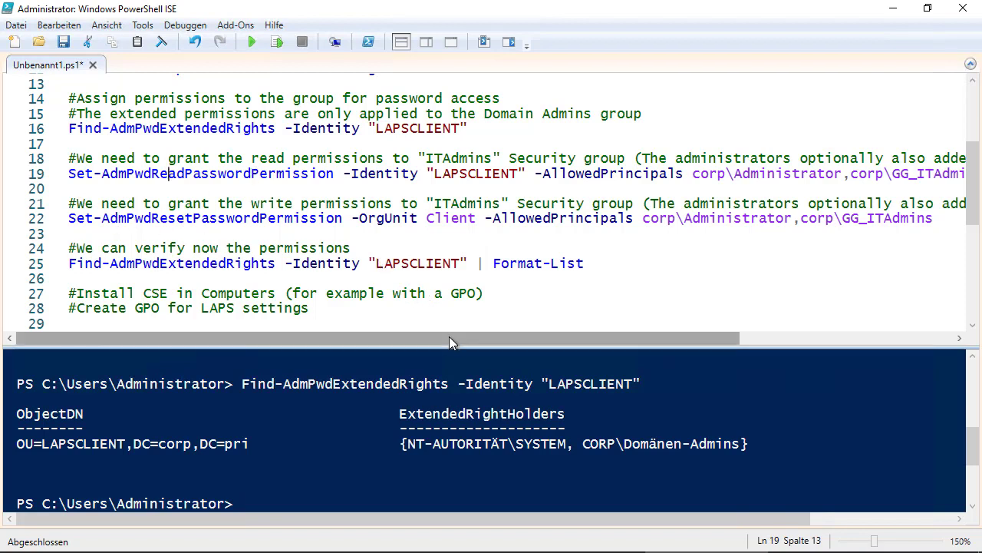
pyautogui.moveTo(452, 340); pyautogui.dragTo(536, 340)
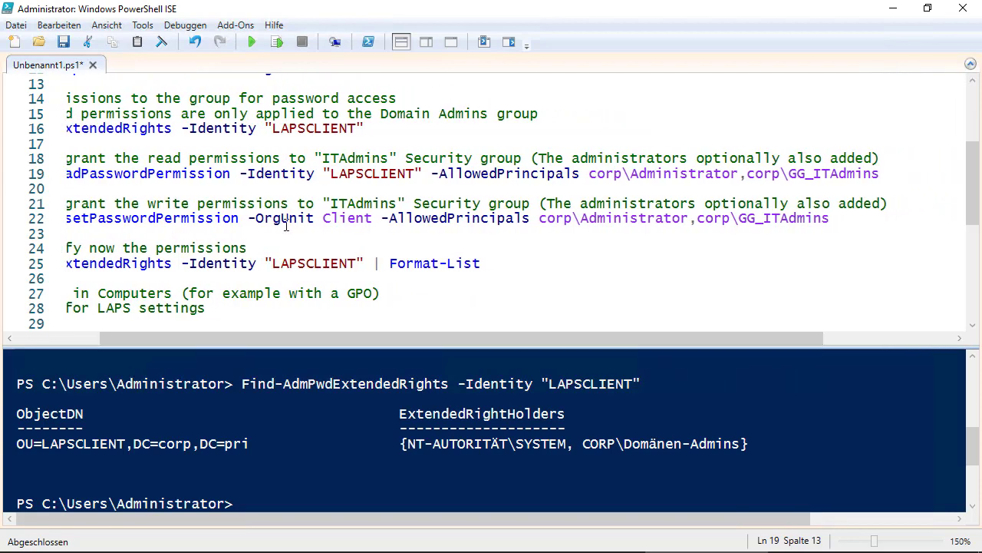
pyautogui.moveTo(314, 340); pyautogui.dragTo(223, 340)
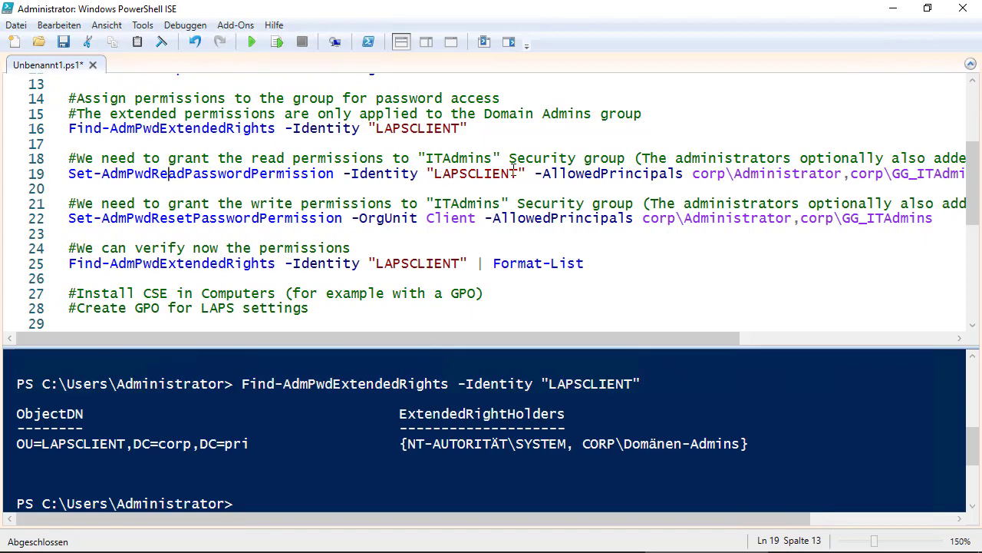
pyautogui.moveTo(610, 338); pyautogui.dragTo(735, 338)
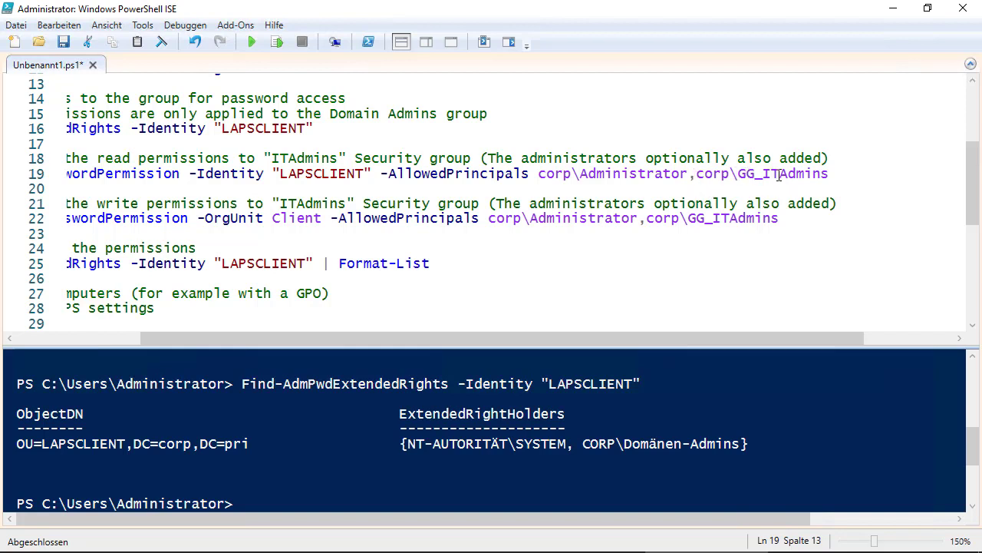
# - Switch to Active Directory-Benutzer und -Computer and check the members of the GG_ITAdmins group in the GRUPPEN organizational unit
pyautogui.moveTo(560, 547)
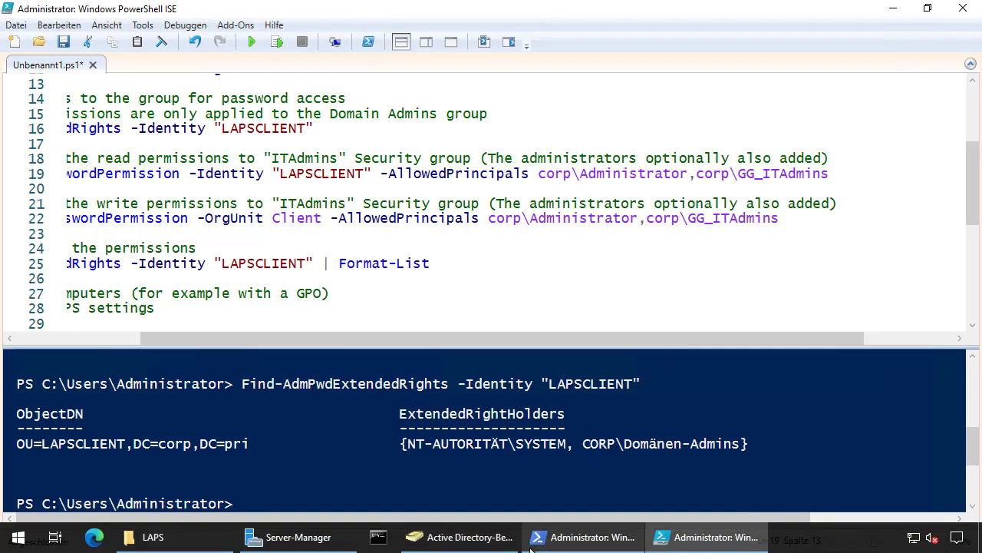
pyautogui.moveTo(461, 537)
pyautogui.click(460, 485)
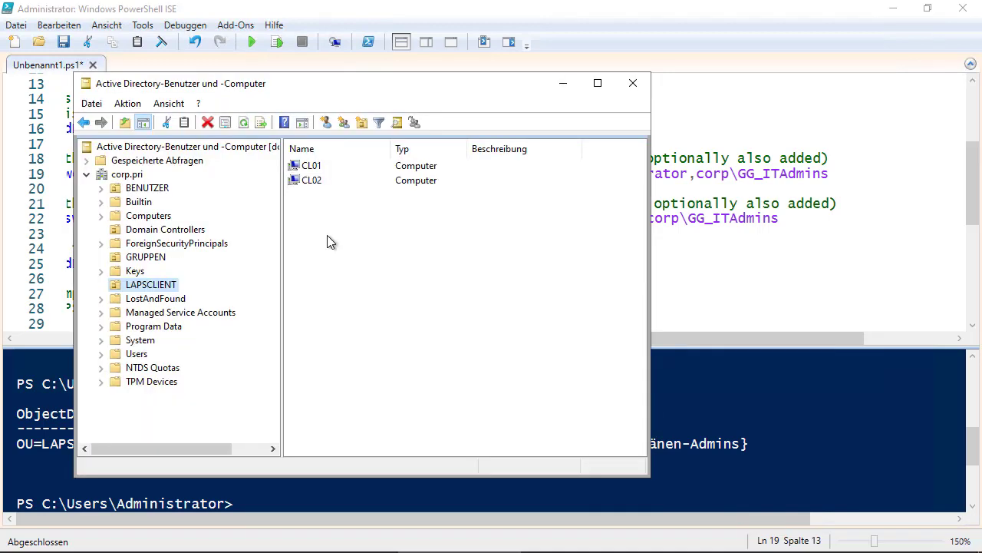
pyautogui.click(146, 258)
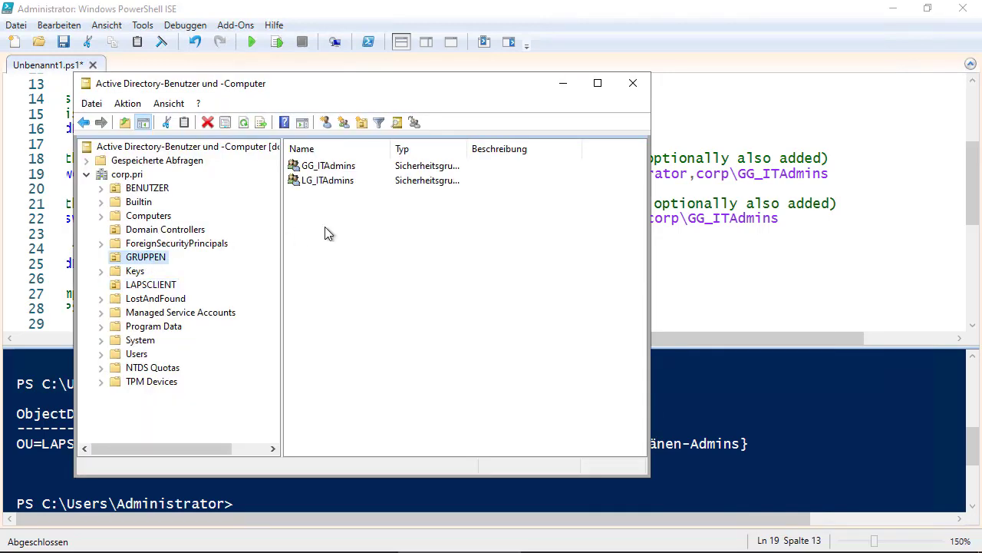
pyautogui.doubleClick(334, 173)
pyautogui.click(318, 143)
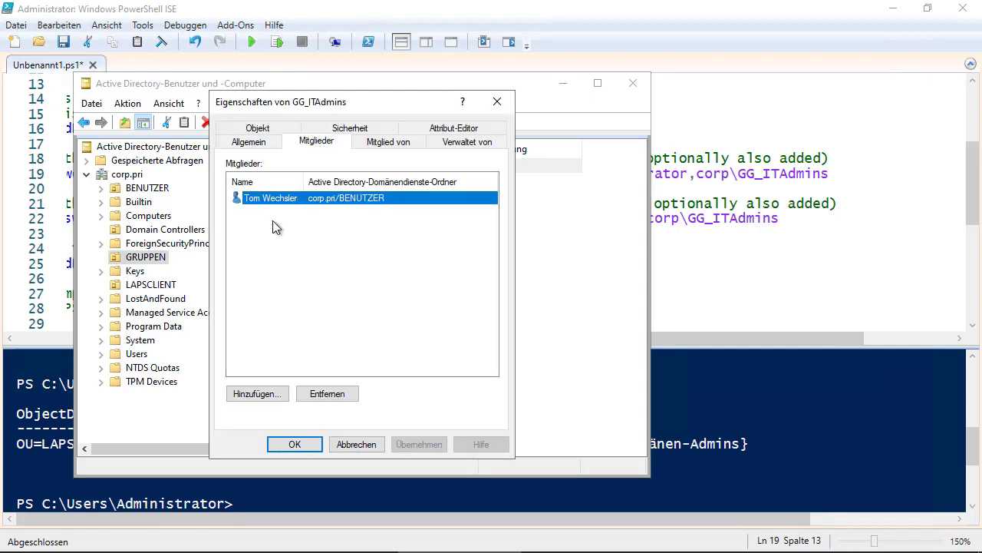
pyautogui.click(360, 445)
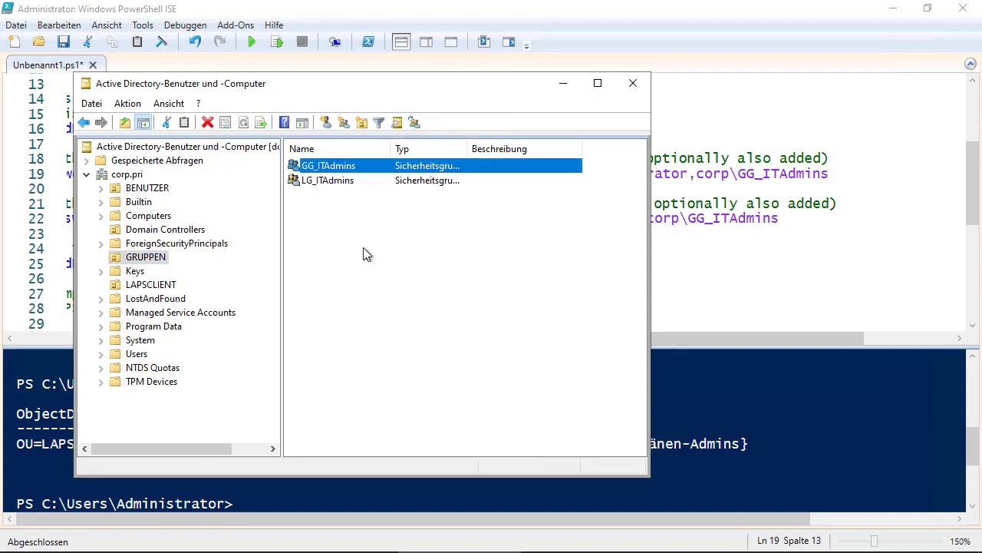
# - Check the members of the LG_ITAdmins group, and close Active Directory-Benutzer und -Computer
pyautogui.click(326, 184)
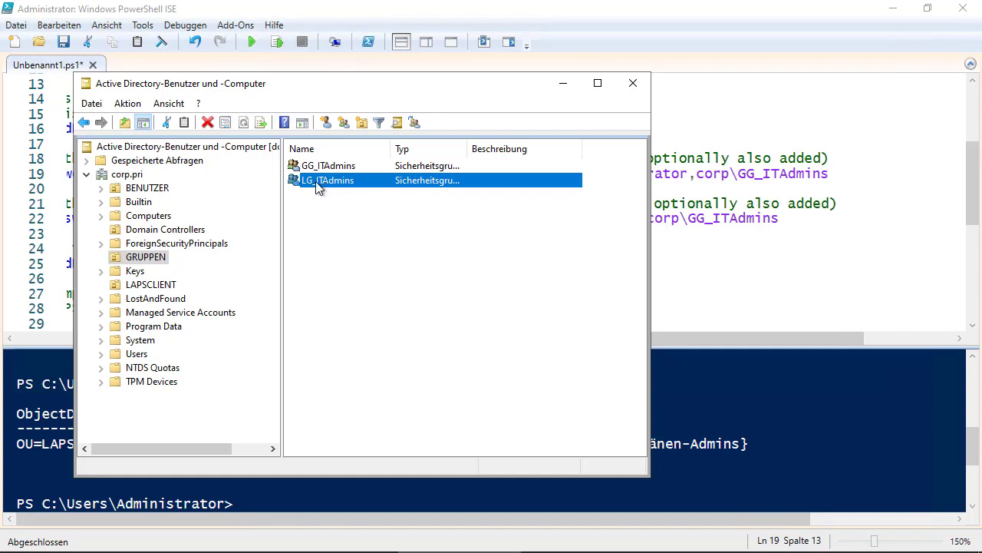
pyautogui.doubleClick(319, 184)
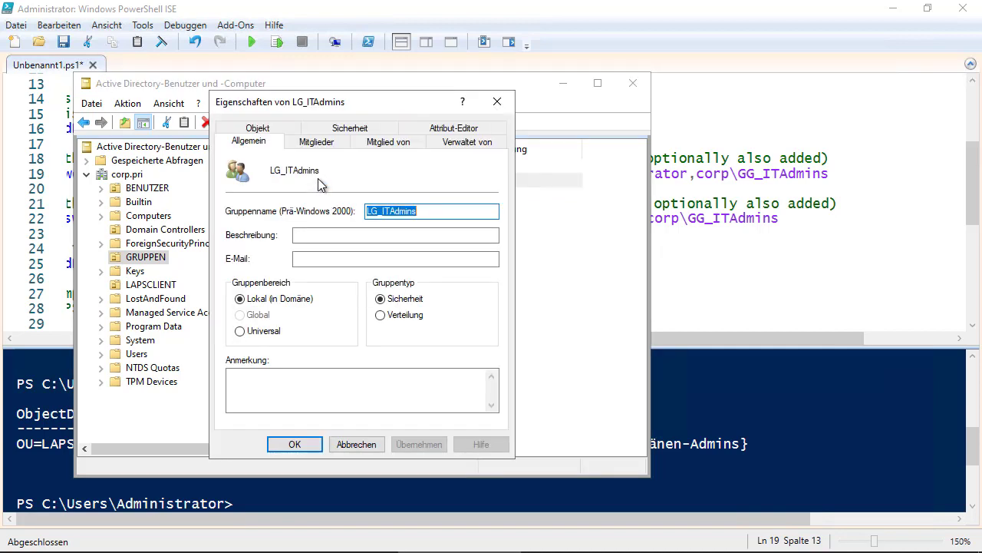
pyautogui.click(320, 146)
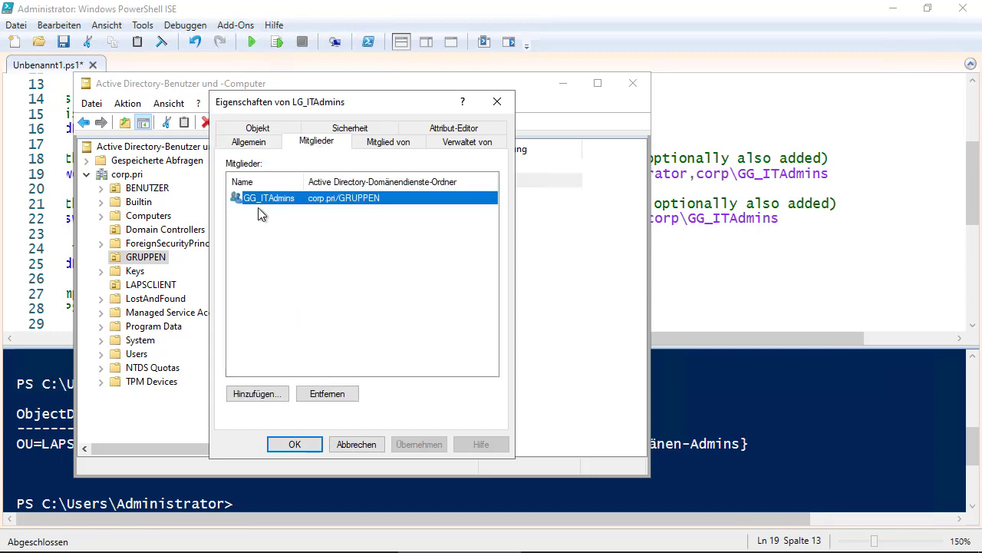
pyautogui.click(374, 444)
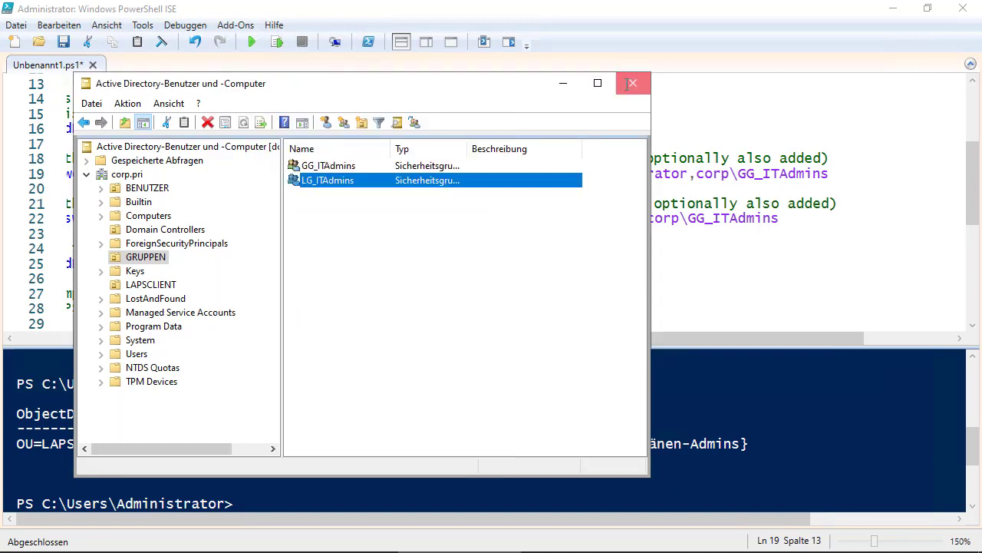
pyautogui.click(634, 83)
# - Change the allowed principal from GG_ITAdmins to LG_ITAdmins in the script's Set-AdmPwdReadPasswordPermission and Set-AdmPwdResetPasswordPermission lines
pyautogui.click(740, 174)
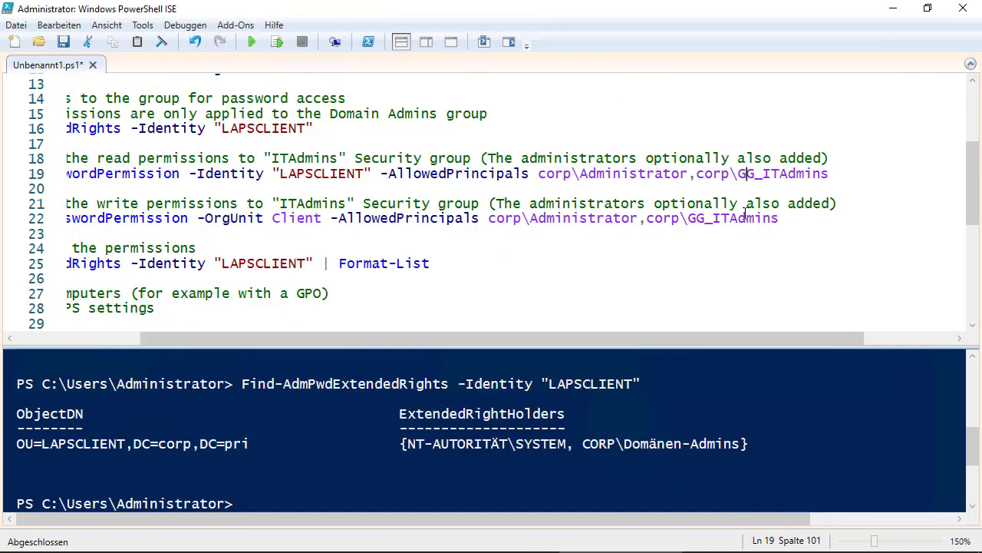
pyautogui.press('BackSpace')
pyautogui.write('L')
pyautogui.click(700, 219)
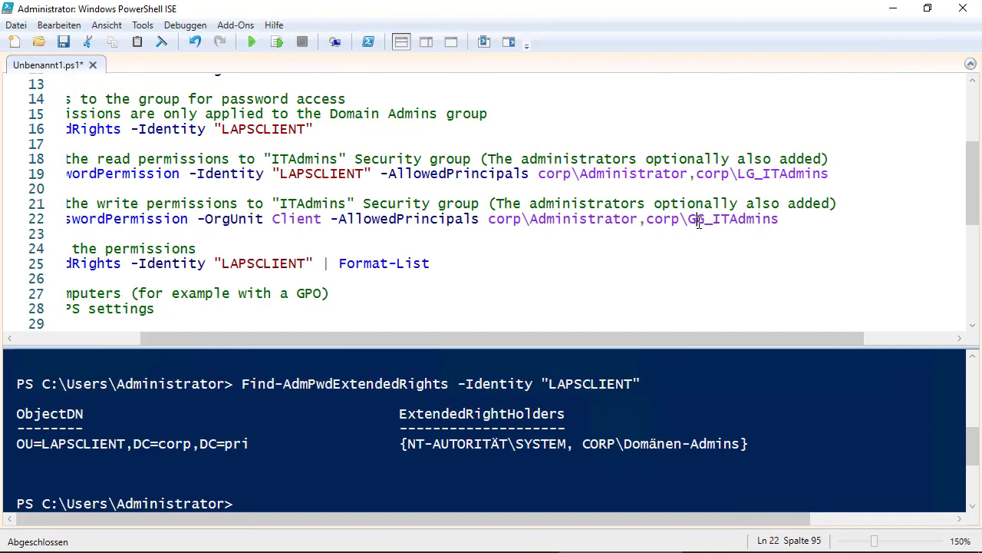
pyautogui.press('BackSpace')
pyautogui.write('L')
pyautogui.press('BackSpace')
pyautogui.write('L')
pyautogui.click(732, 228)
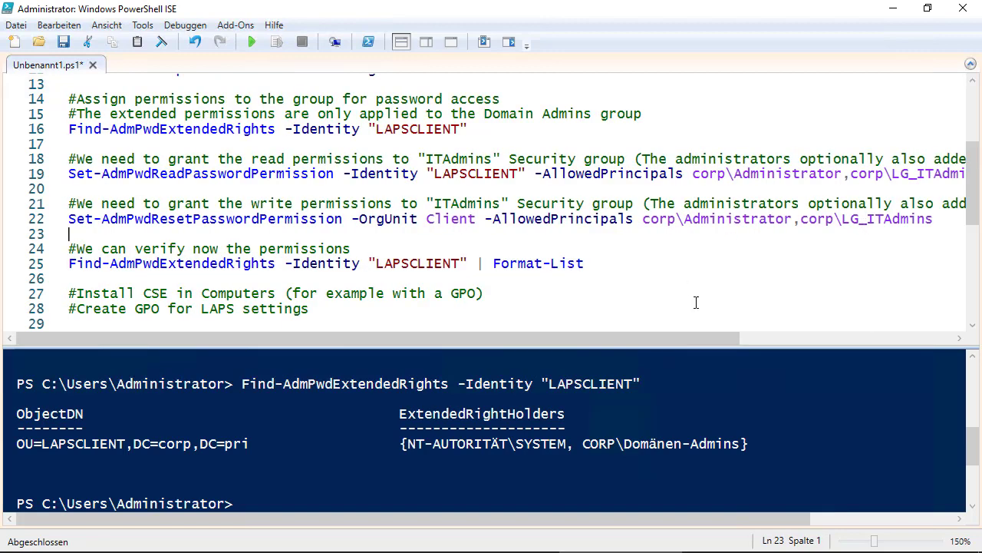
# - Replace the -OrgUnit value Client in the Set-AdmPwdResetPasswordPermission line with LAPSCLIENT, copied from the Set-AdmPwdComputerSelfPermission line
pyautogui.moveTo(701, 338); pyautogui.dragTo(798, 339)
pyautogui.click(586, 230)
pyautogui.scroll(1, 539, 239)
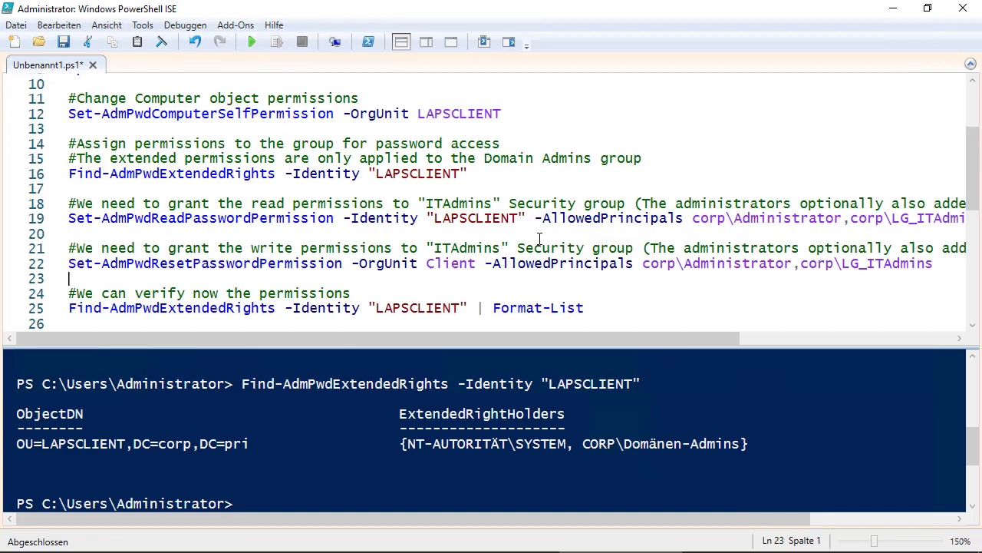
pyautogui.moveTo(419, 114); pyautogui.dragTo(503, 114)
pyautogui.hotkey('ctrl', 'c')
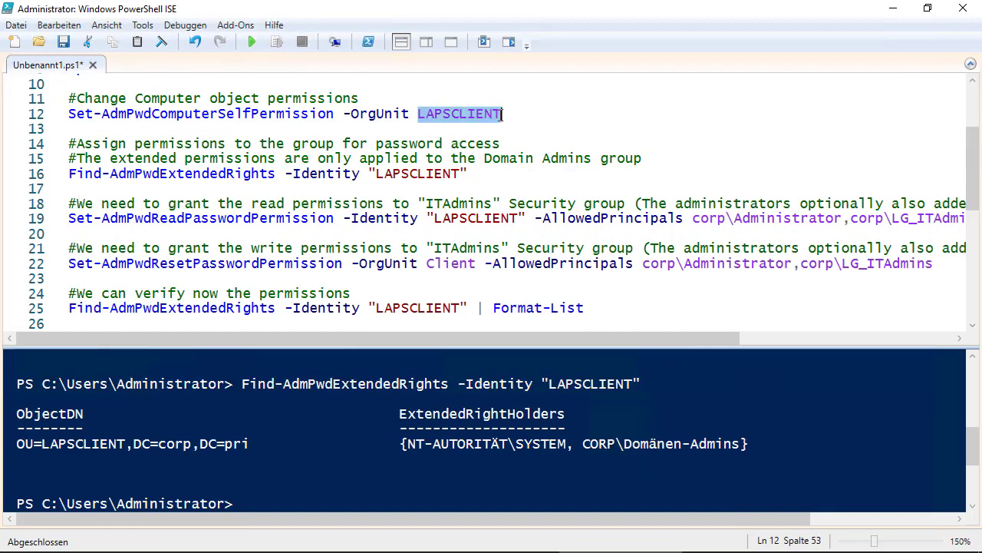
pyautogui.scroll(-1, 494, 200)
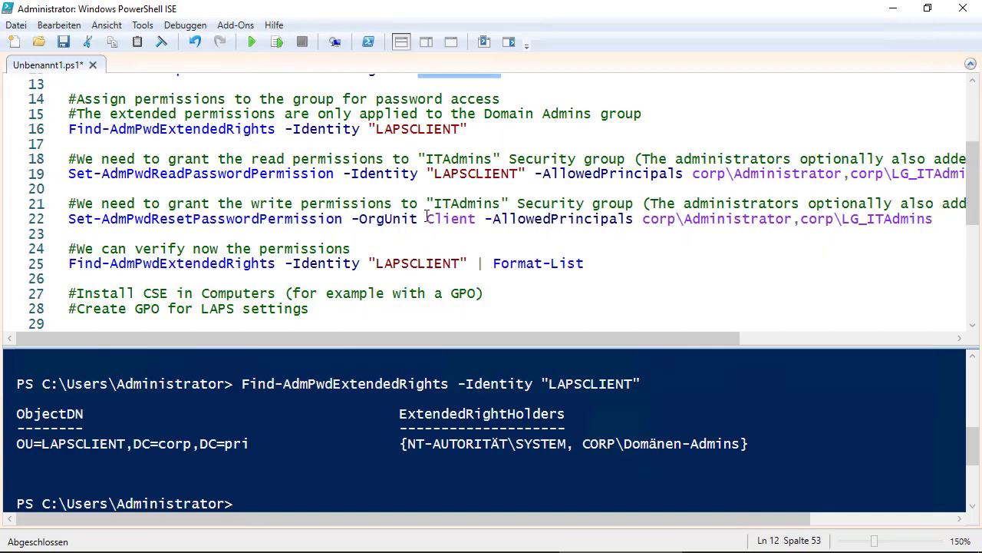
pyautogui.moveTo(427, 218); pyautogui.dragTo(477, 219)
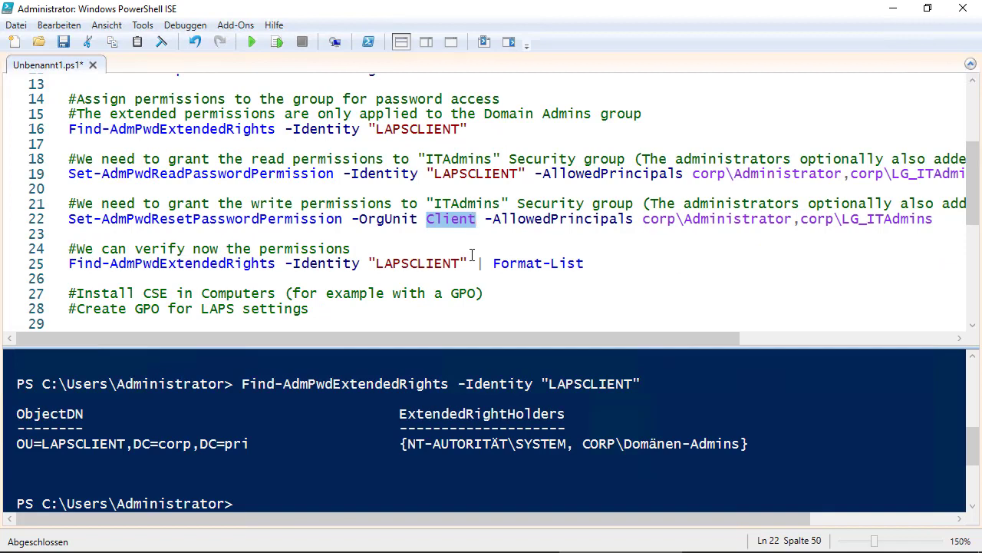
pyautogui.hotkey('ctrl', 'v')
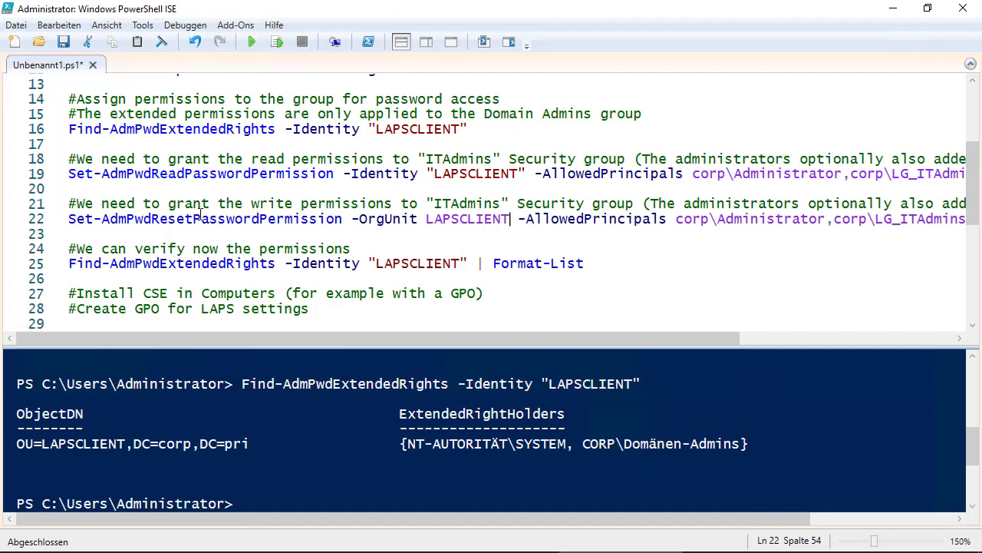
# - Run the Set-AdmPwdReadPasswordPermission and Set-AdmPwdResetPasswordPermission lines individually to grant corp\Administrator and corp\LG_ITAdmins rights on LAPSCLIENT
pyautogui.moveTo(460, 346); pyautogui.dragTo(644, 343)
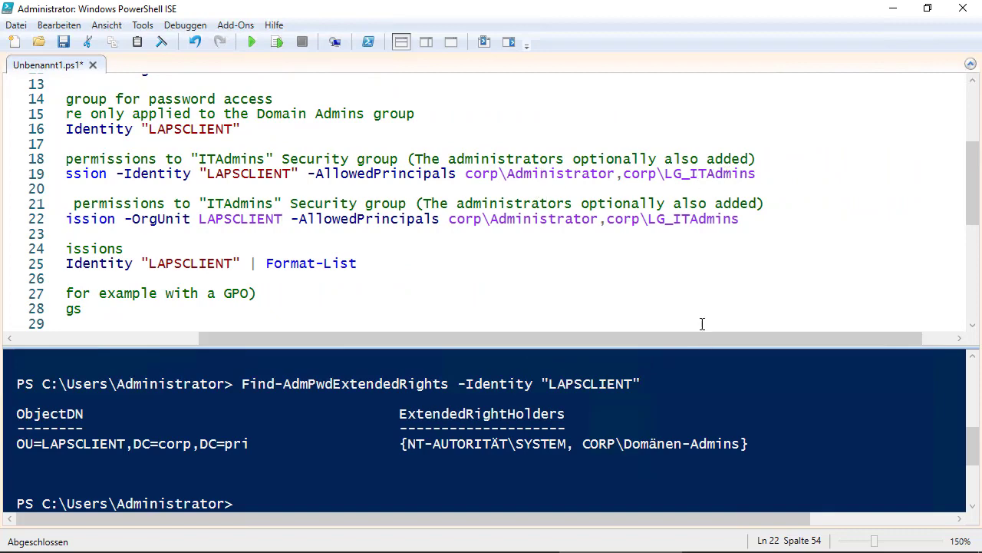
pyautogui.moveTo(700, 342); pyautogui.dragTo(498, 343)
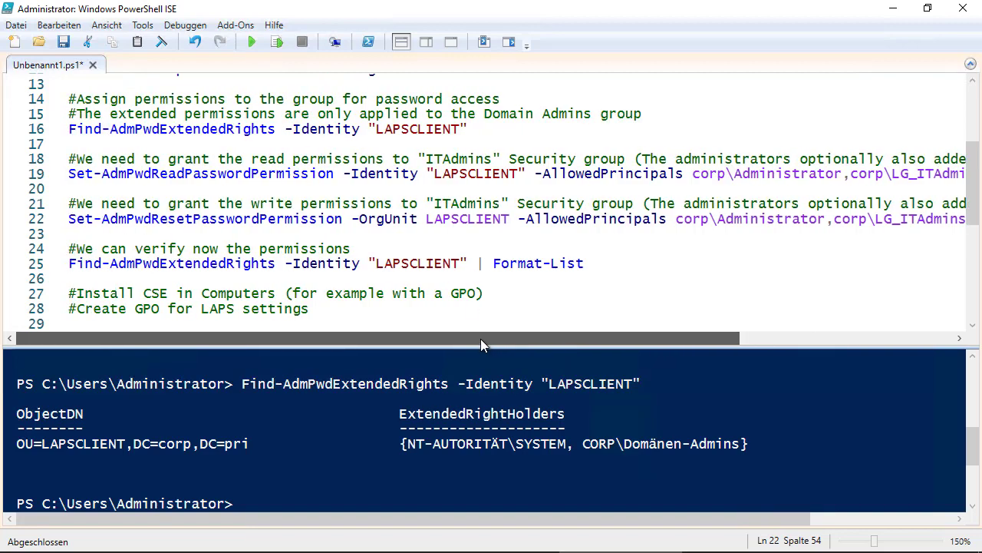
pyautogui.click(393, 175)
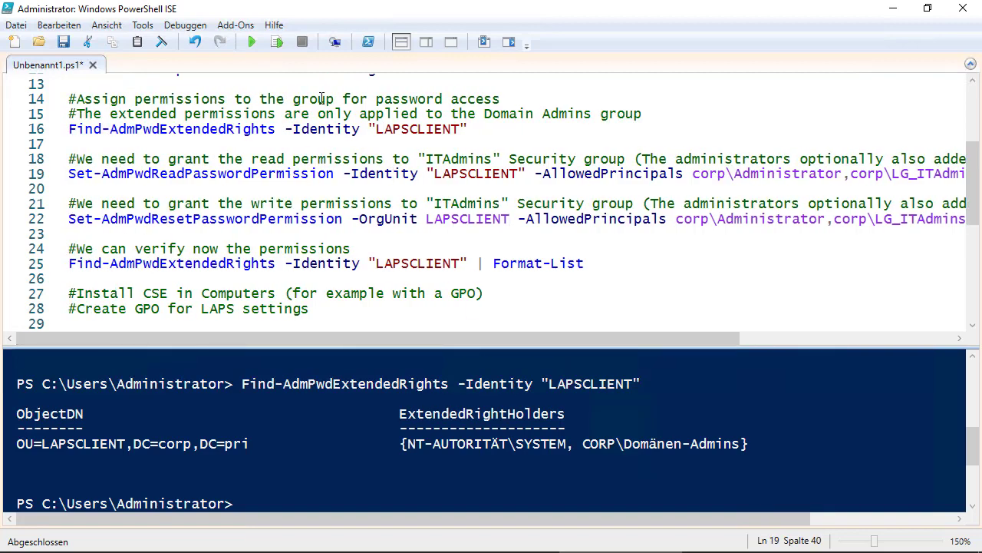
pyautogui.click(278, 42)
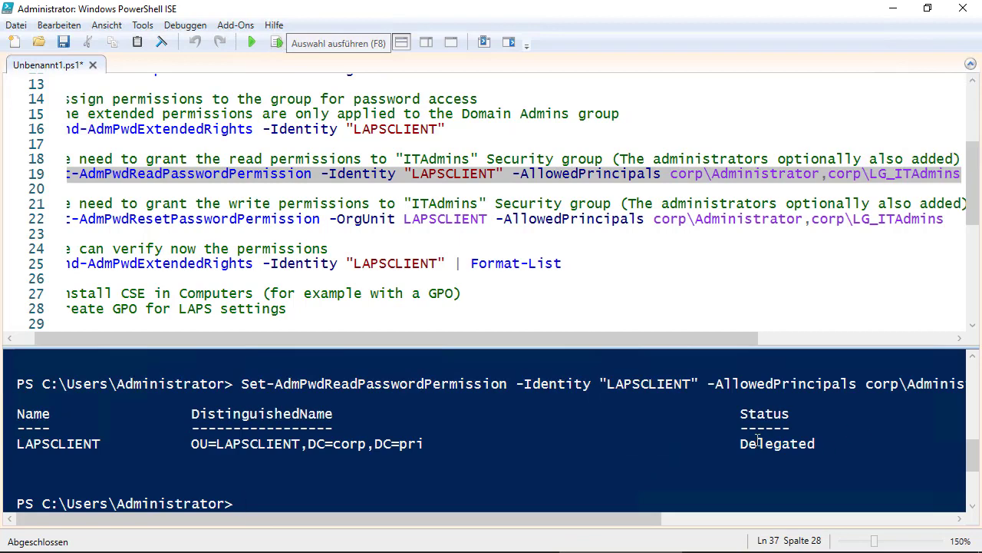
pyautogui.click(439, 220)
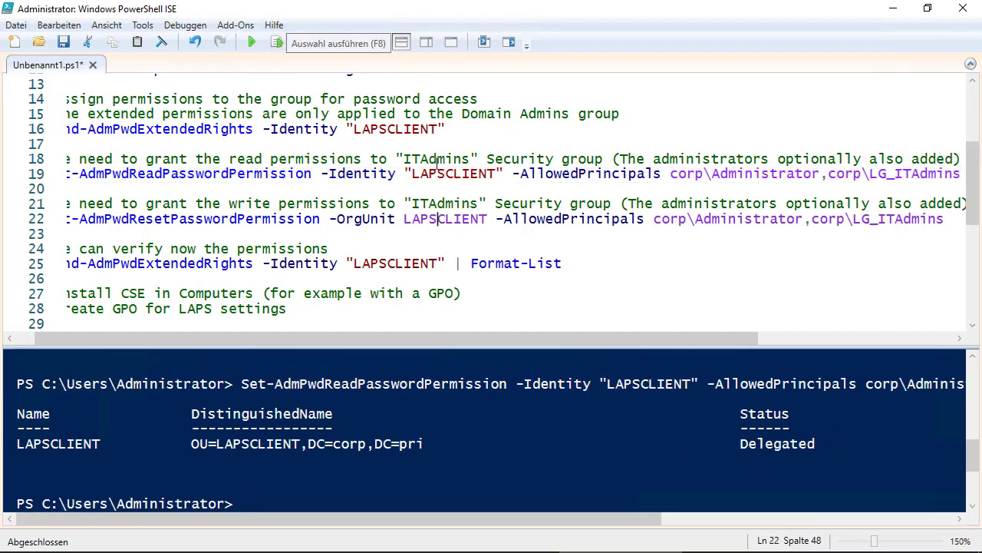
pyautogui.click(278, 43)
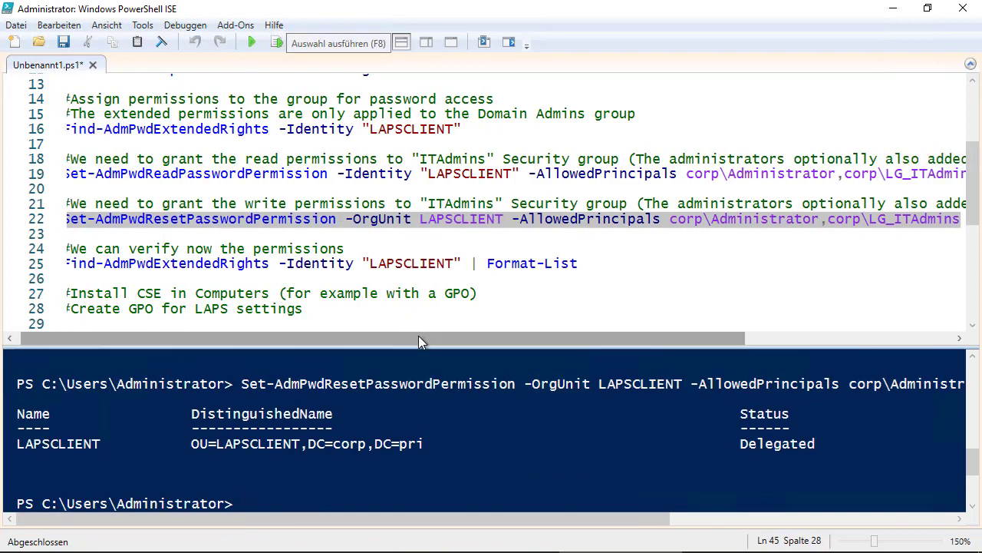
# - Verify the permissions by running only the line Find-AdmPwdExtendedRights -Identity "LAPSCLIENT" | Format-List, and review the remaining script lines
pyautogui.moveTo(418, 338); pyautogui.dragTo(214, 318)
pyautogui.click(252, 264)
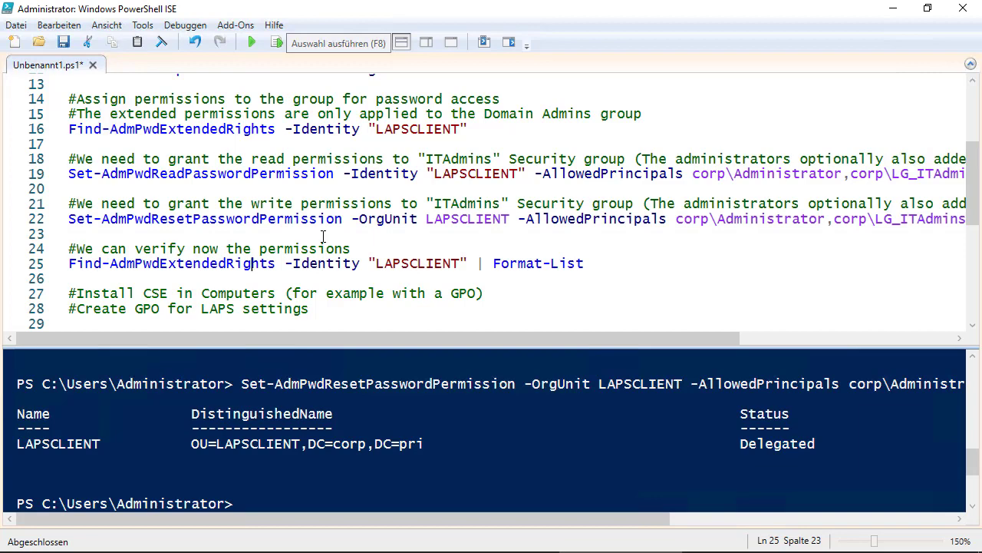
pyautogui.click(277, 43)
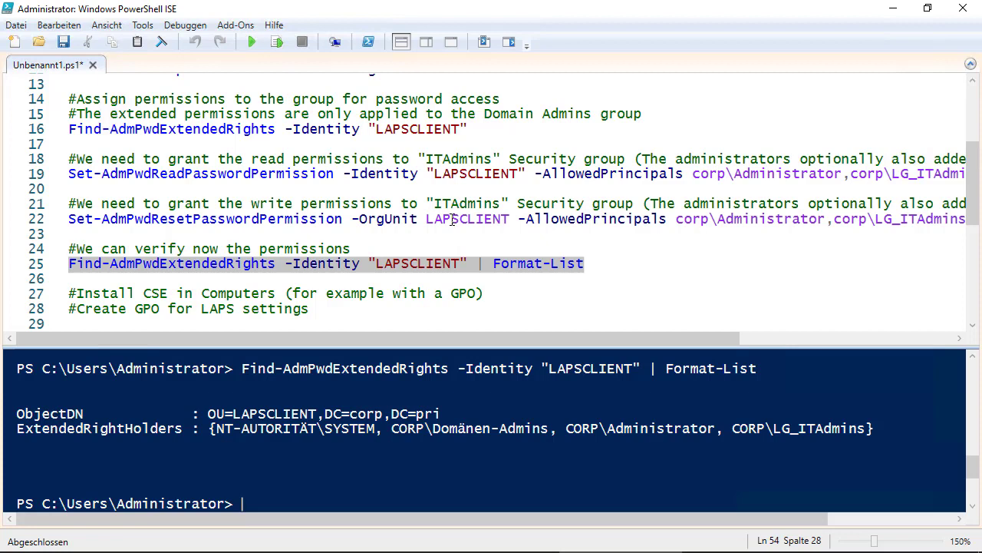
pyautogui.scroll(-1, 451, 219)
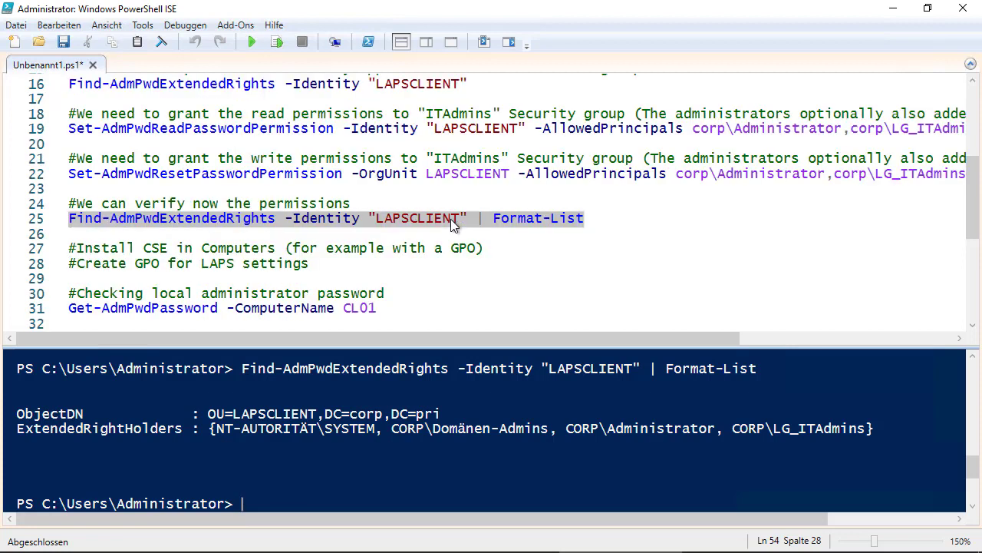
pyautogui.scroll(-1, 452, 219)
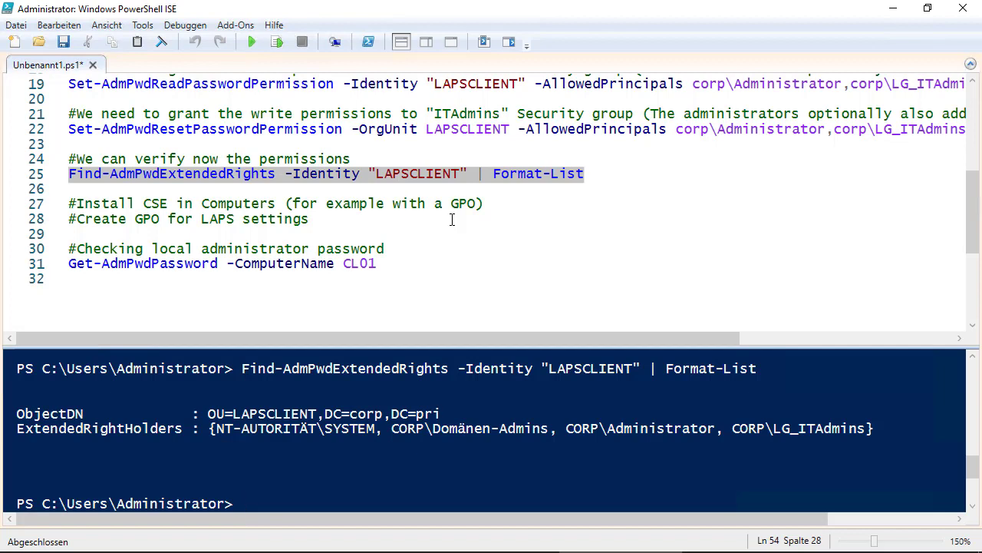
# - Minimize the script window, browse to C:\Windows\PolicyDefinitions in File Explorer, and examine the LAPS template AdmPwd.admx and the en-US folder
pyautogui.click(895, 11)
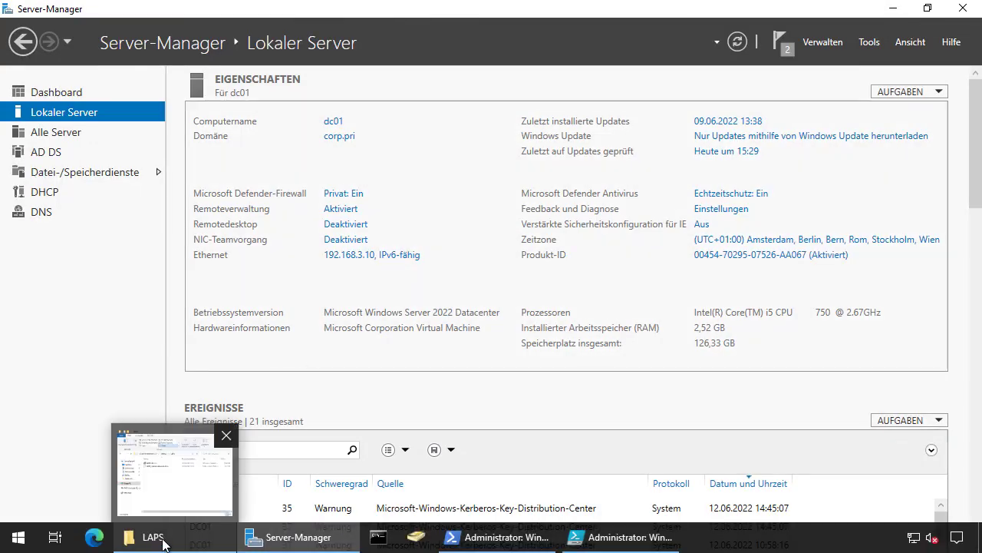
pyautogui.click(152, 537)
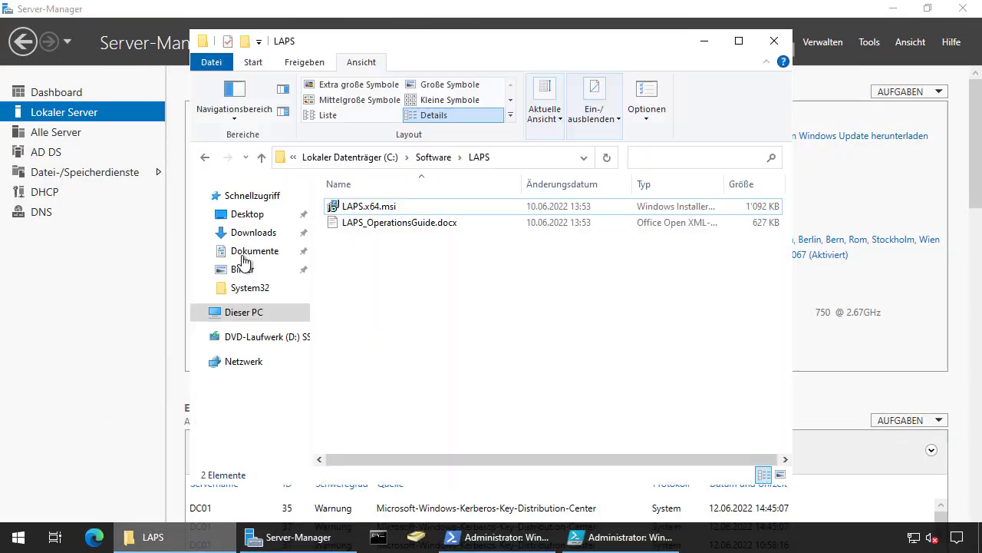
pyautogui.click(253, 314)
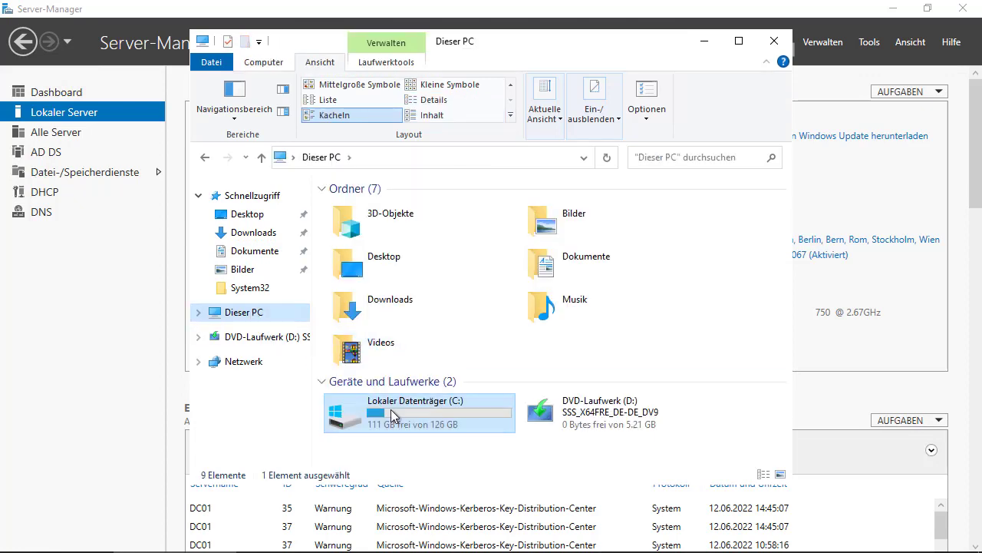
pyautogui.doubleClick(391, 410)
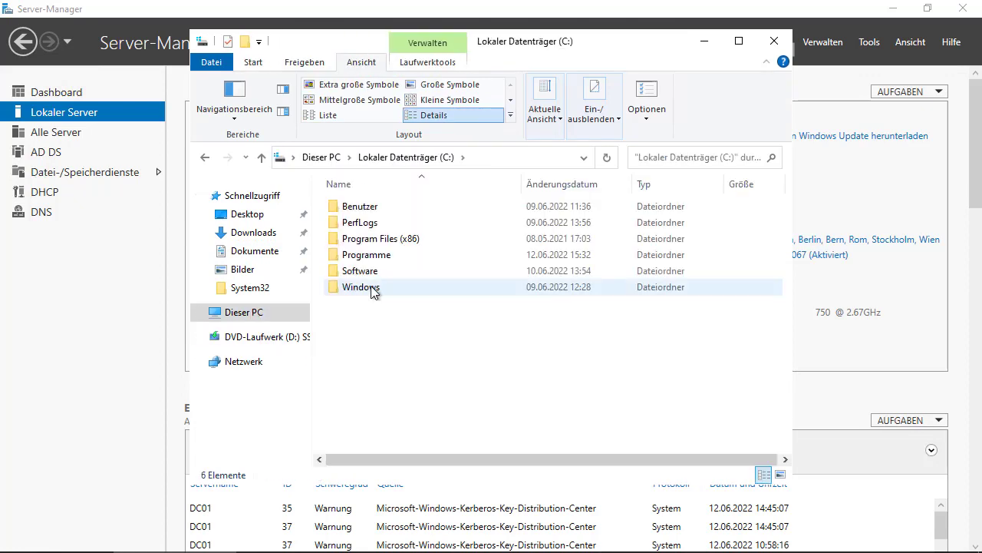
pyautogui.doubleClick(374, 290)
pyautogui.moveTo(788, 221); pyautogui.dragTo(785, 307)
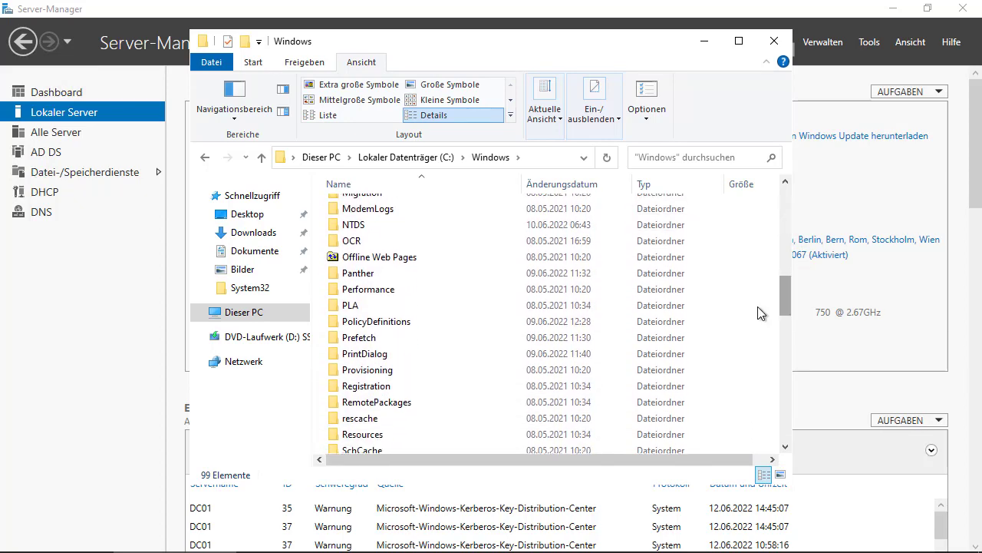
pyautogui.doubleClick(393, 325)
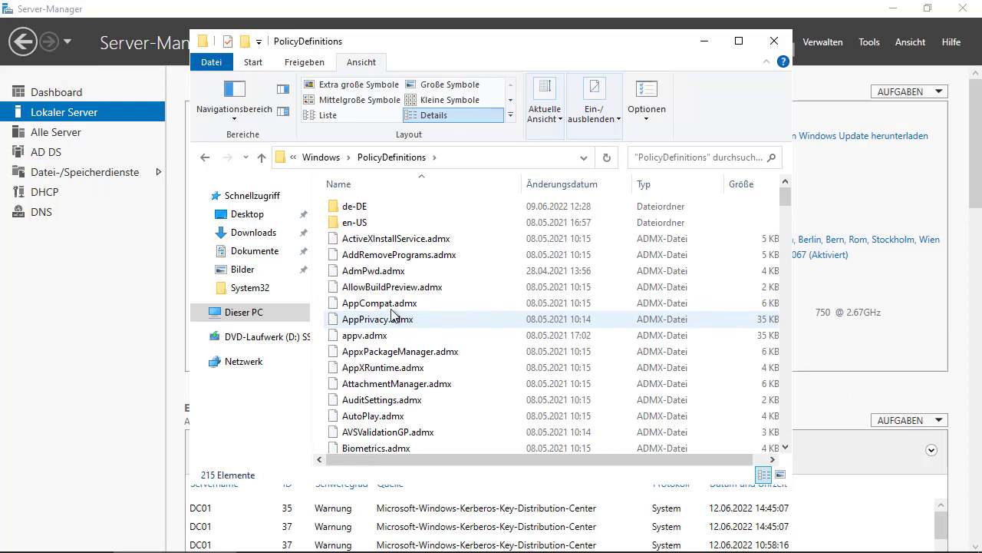
pyautogui.click(359, 273)
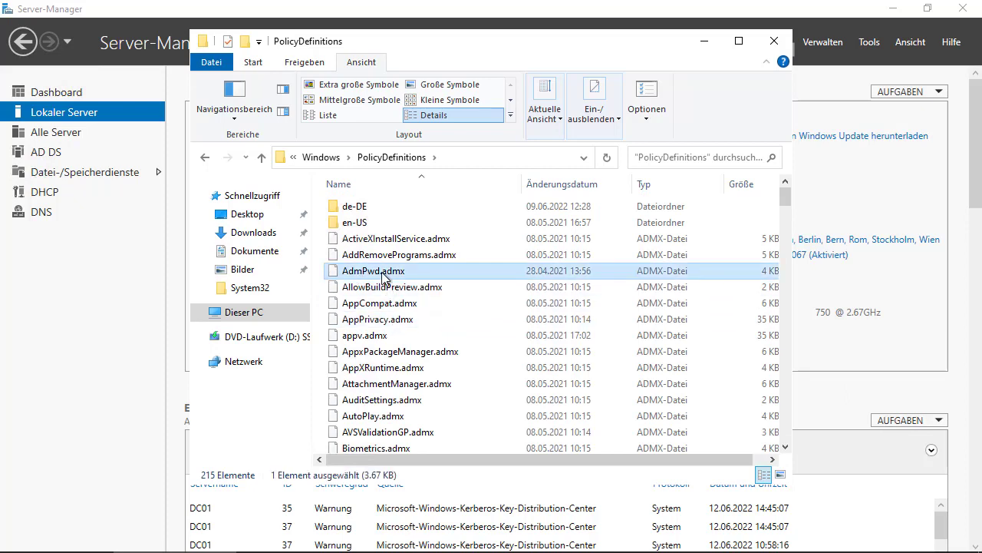
pyautogui.doubleClick(376, 223)
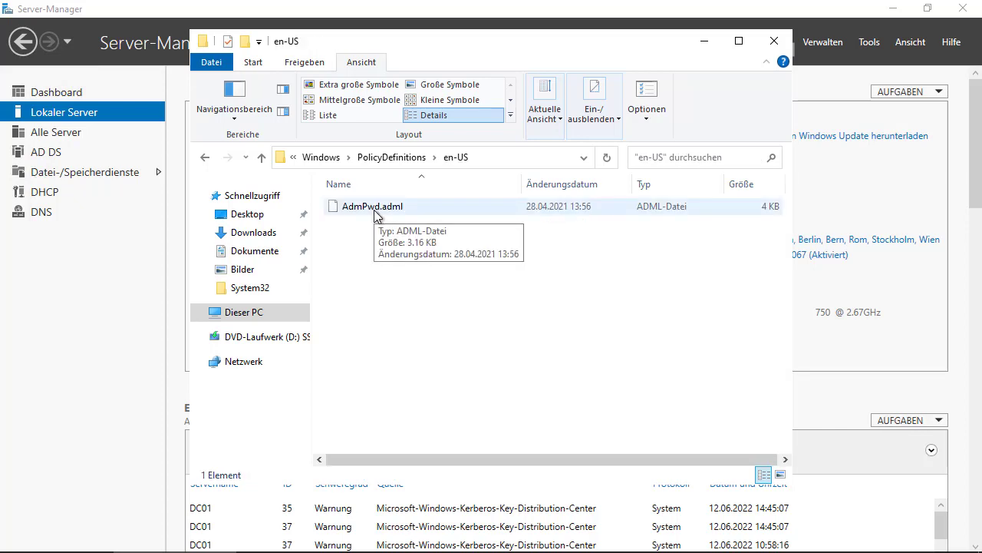
# - Recheck AdmPwd.admx and the en-US folder in C:\Windows\PolicyDefinitions, and return to the parent folder C:\Windows
pyautogui.click(260, 159)
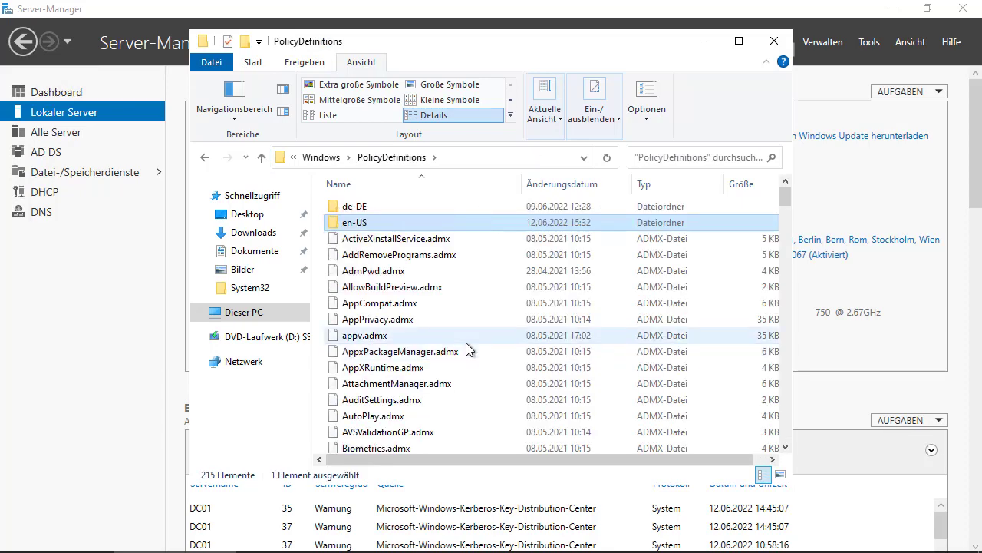
pyautogui.click(260, 159)
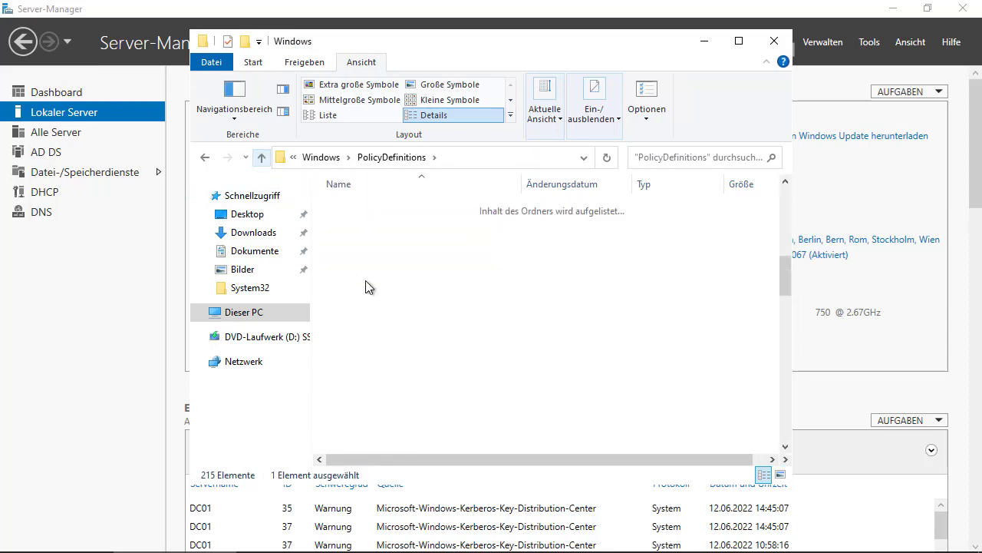
pyautogui.scroll(-1, 449, 309)
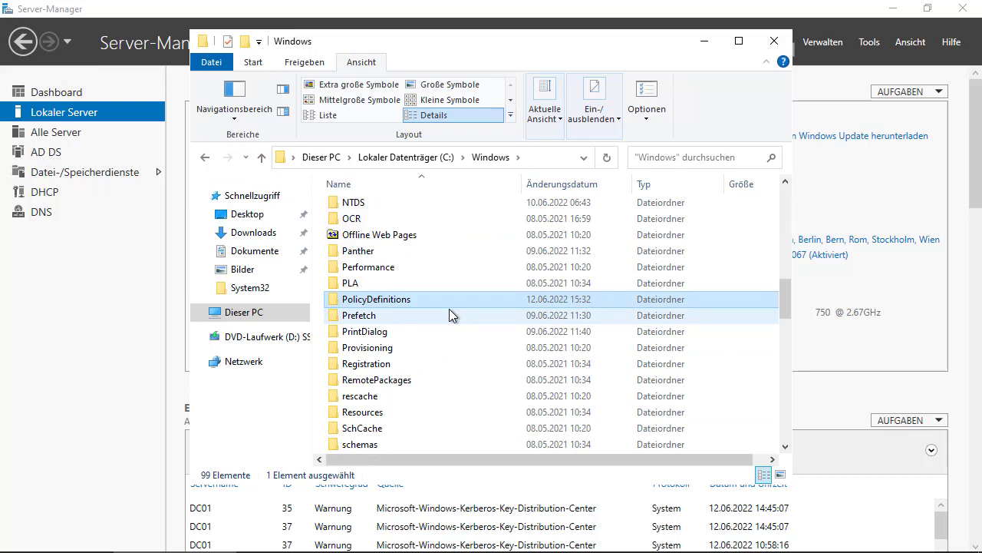
pyautogui.rightClick(358, 302)
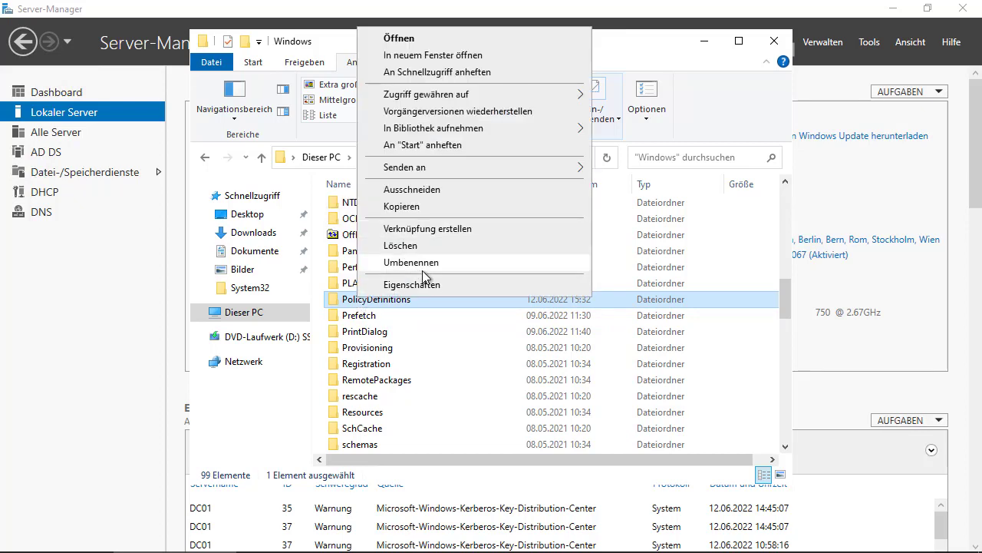
pyautogui.doubleClick(353, 299)
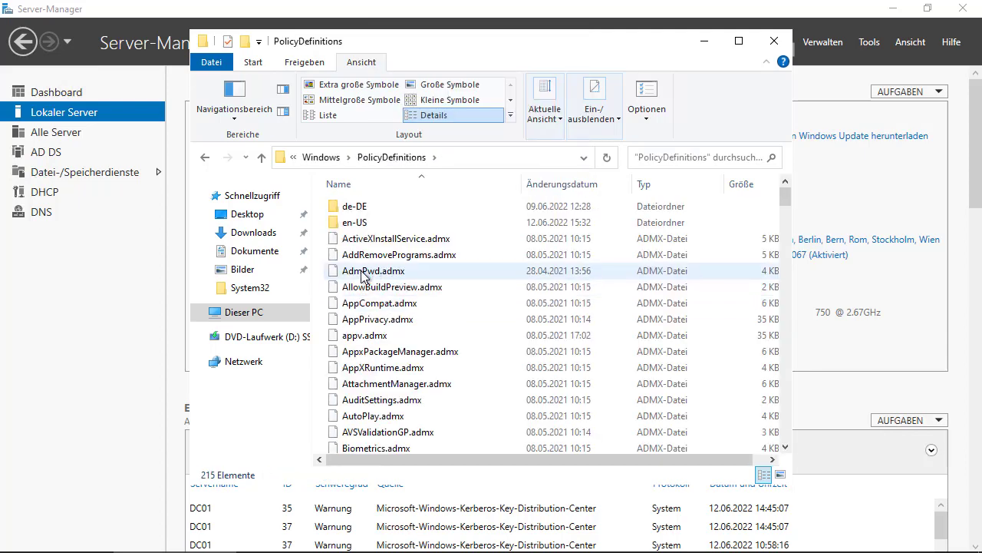
pyautogui.click(364, 276)
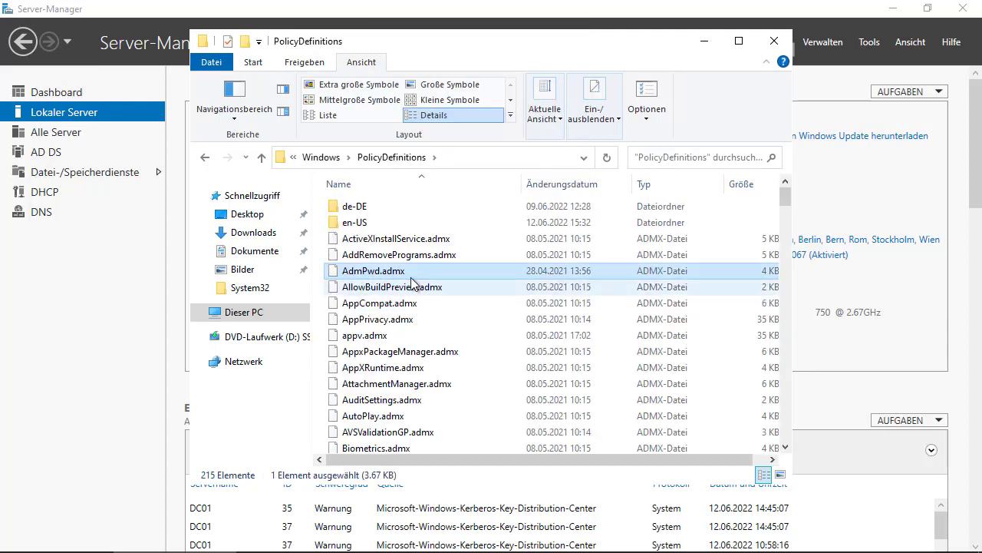
pyautogui.doubleClick(380, 224)
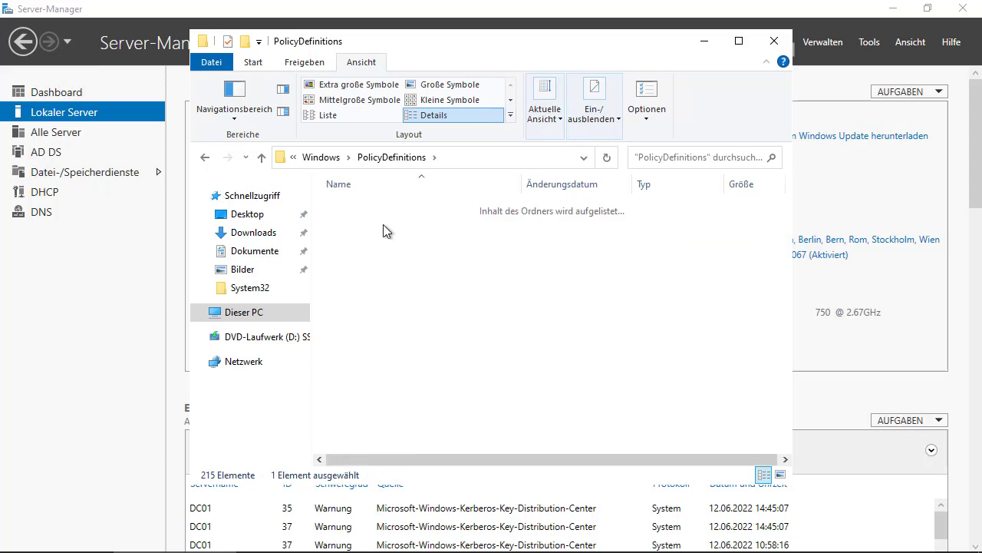
pyautogui.click(255, 158)
pyautogui.click(255, 158)
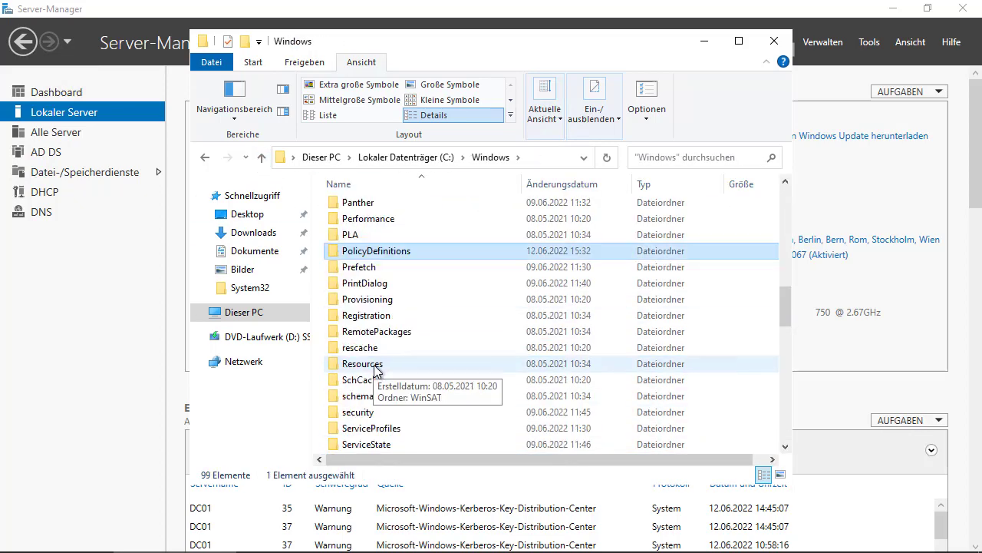
# - Copy the PolicyDefinitions folder from C:\Windows into \\dc01\SYSVOL\corp.pri\Policies
pyautogui.rightClick(364, 256)
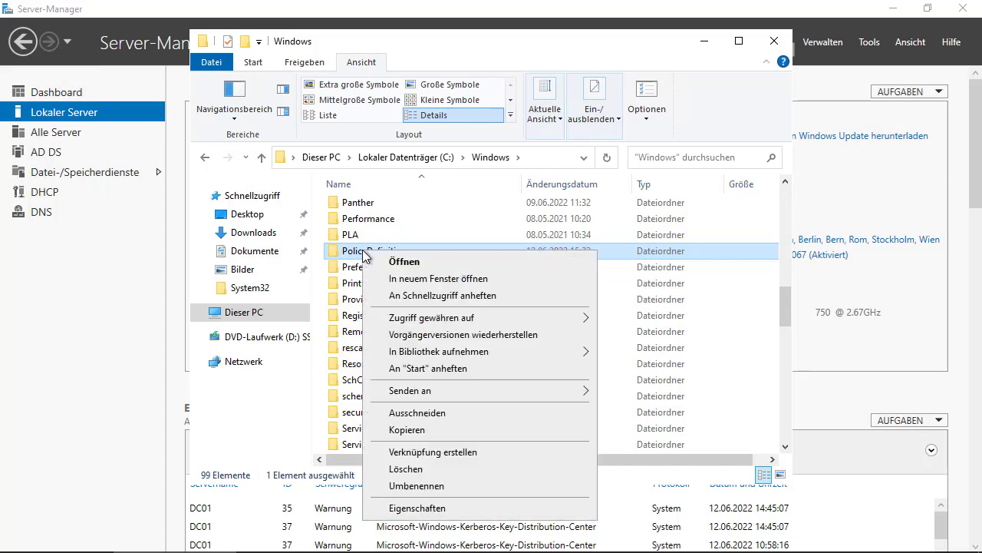
pyautogui.click(414, 429)
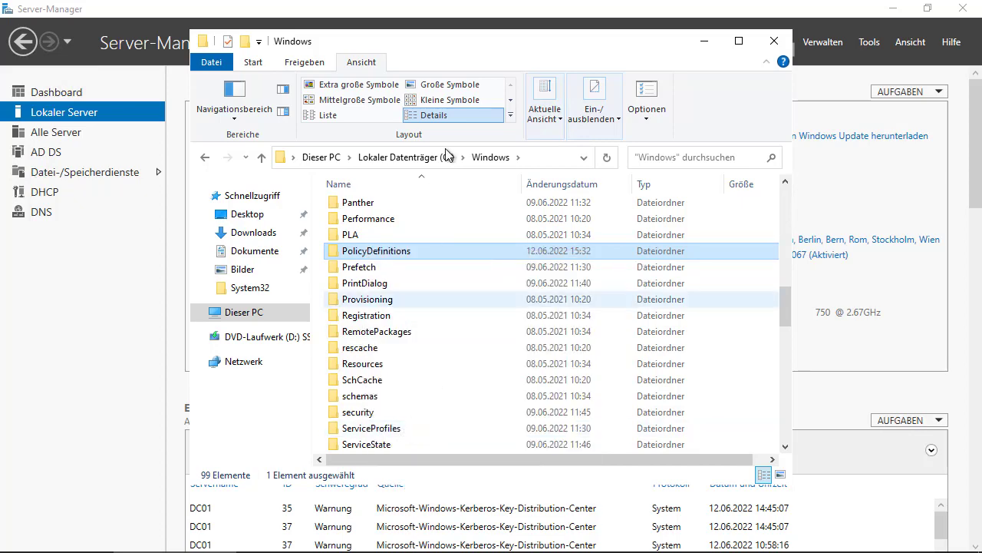
pyautogui.click(547, 156)
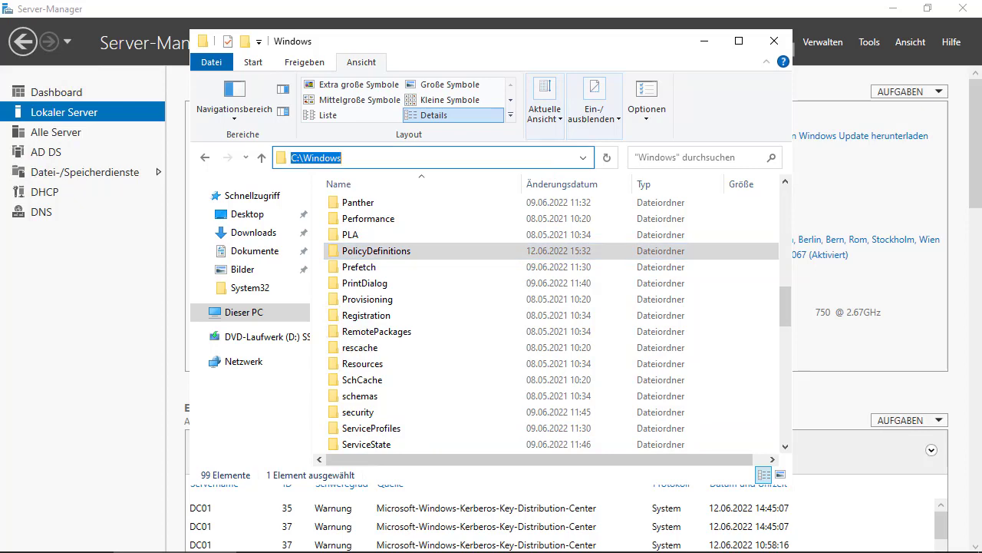
pyautogui.write('\\\\dc01')
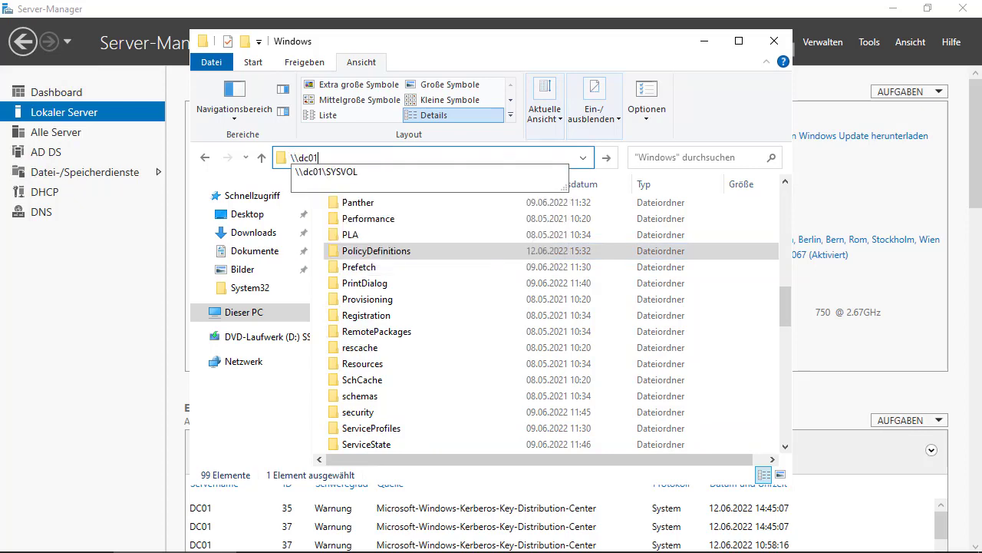
pyautogui.press('Down')
pyautogui.press('Return')
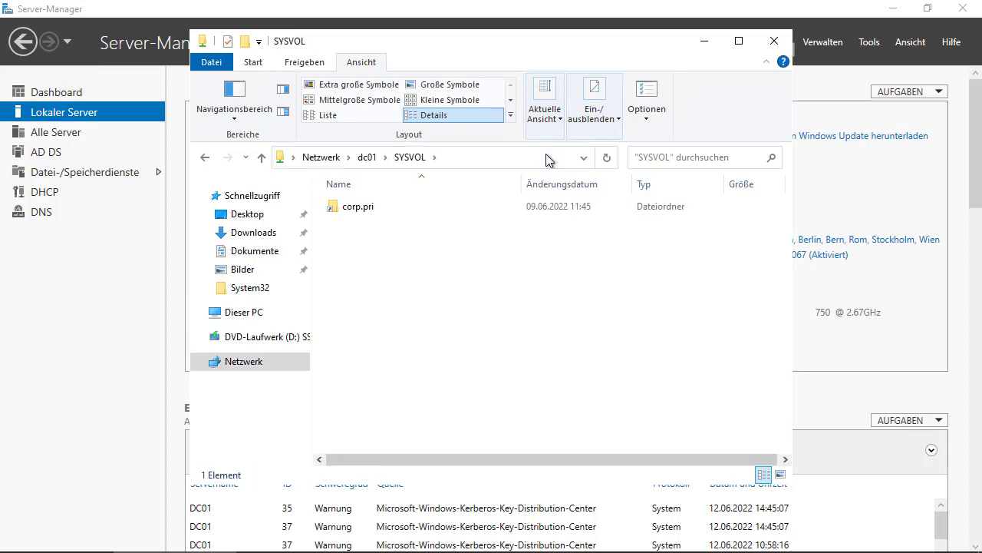
pyautogui.click(360, 209)
pyautogui.doubleClick(360, 209)
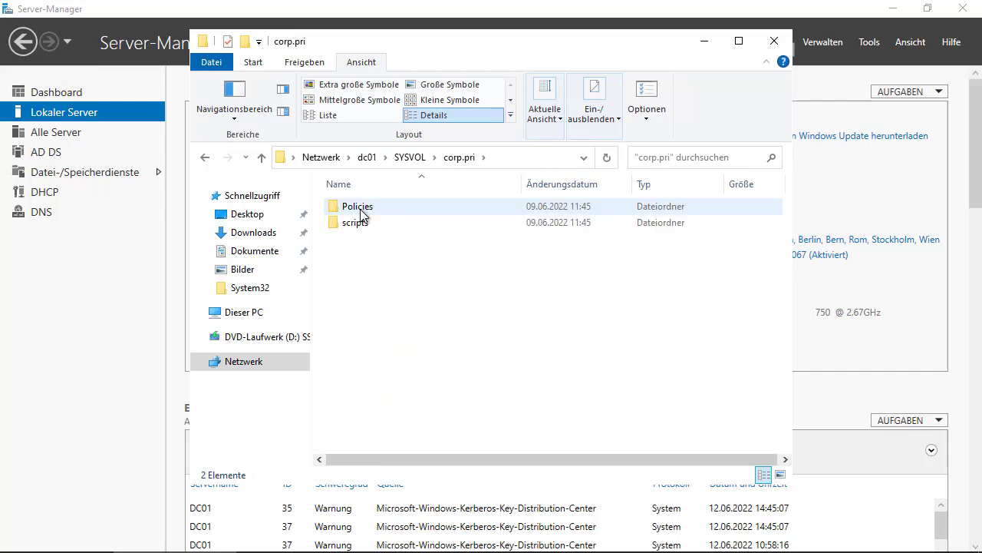
pyautogui.doubleClick(361, 211)
pyautogui.rightClick(361, 254)
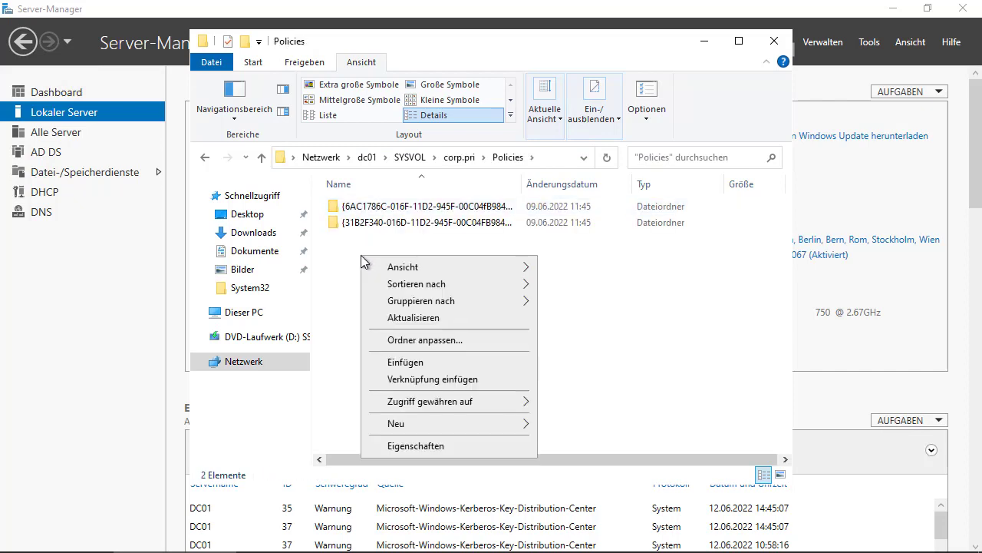
pyautogui.click(413, 361)
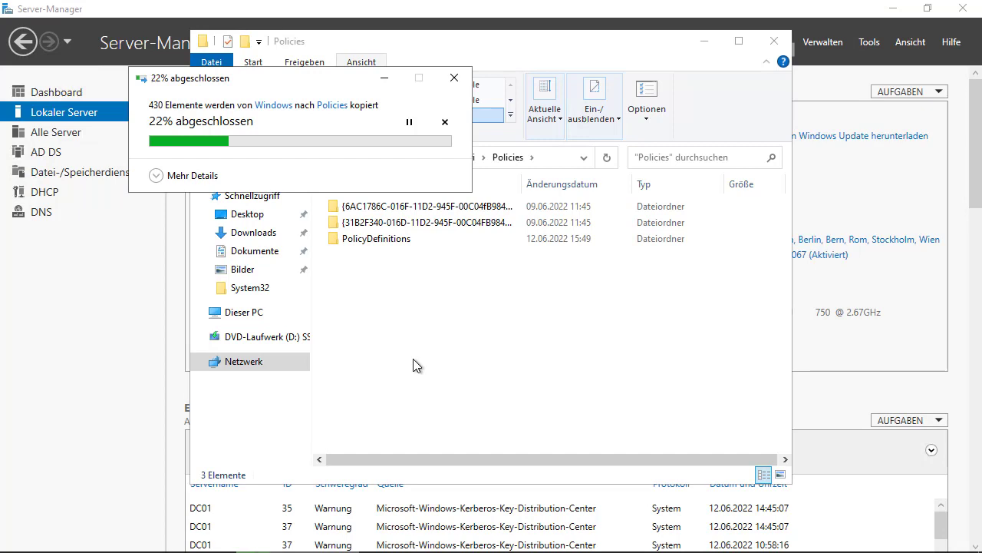
pyautogui.click(165, 176)
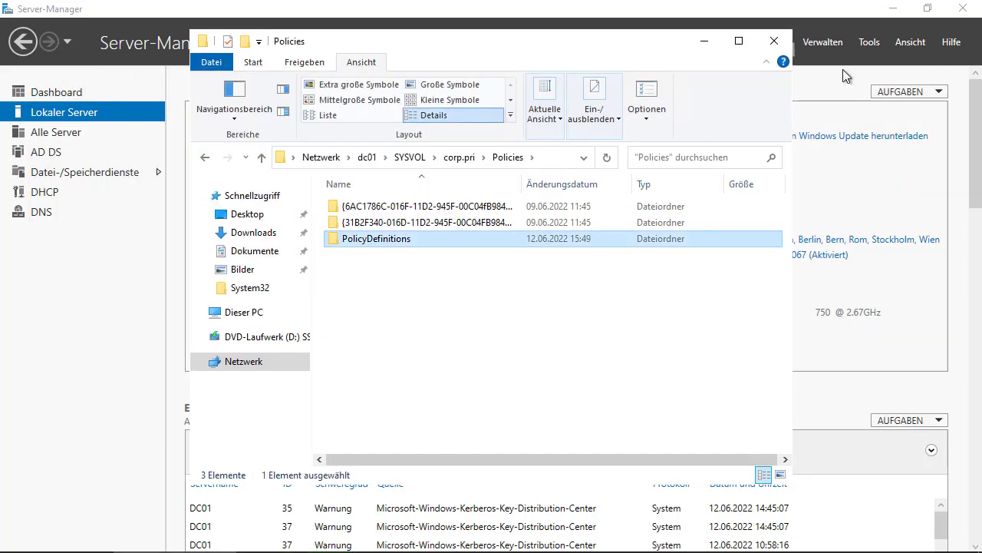
# - Minimize File Explorer, open Gruppenrichtlinienverwaltung from Server-Manager, and expand the corp.pri domain down to Gruppenrichtlinienobjekte
pyautogui.click(713, 42)
pyautogui.click(871, 42)
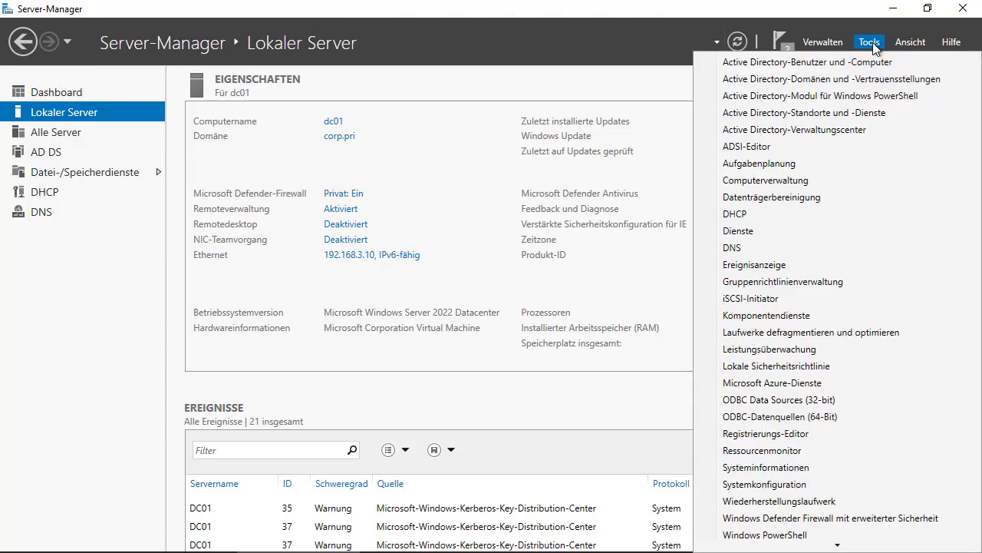
pyautogui.click(779, 281)
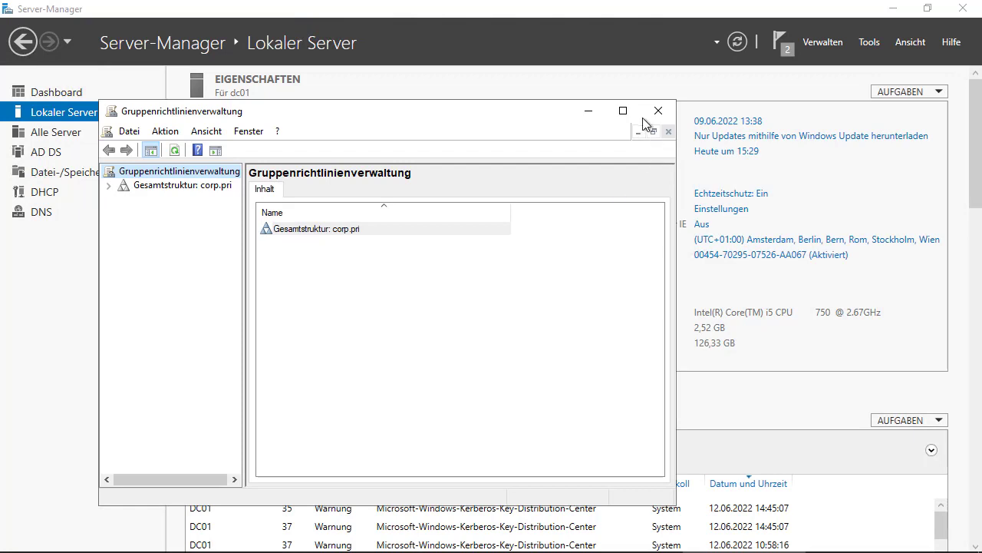
pyautogui.click(612, 125)
pyautogui.moveTo(148, 230); pyautogui.dragTo(231, 231)
pyautogui.click(9, 80)
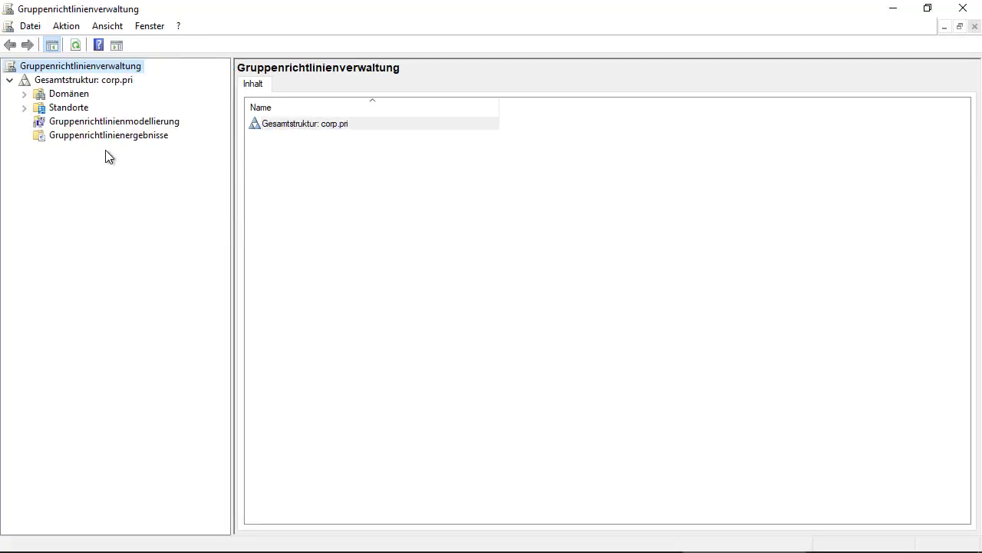
pyautogui.click(24, 94)
pyautogui.click(38, 108)
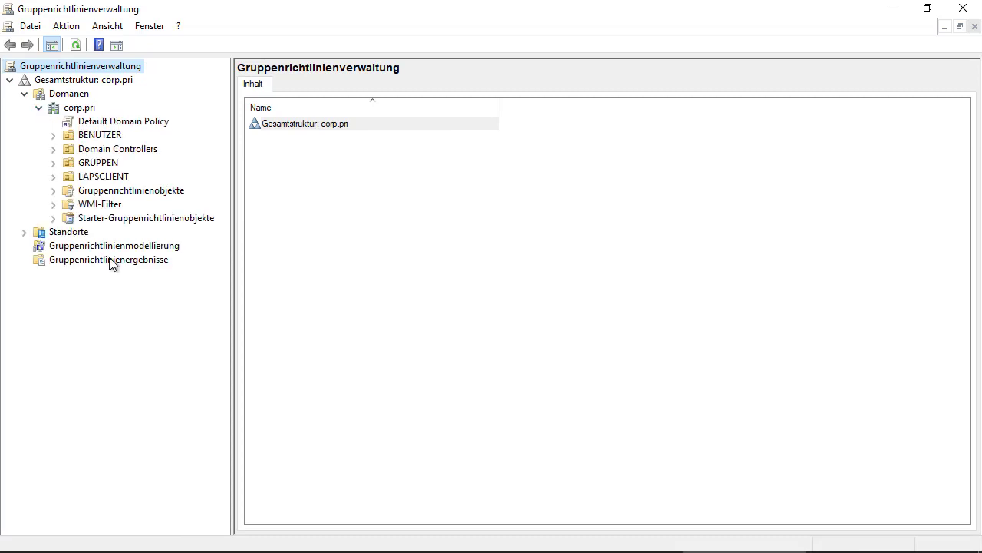
pyautogui.click(52, 191)
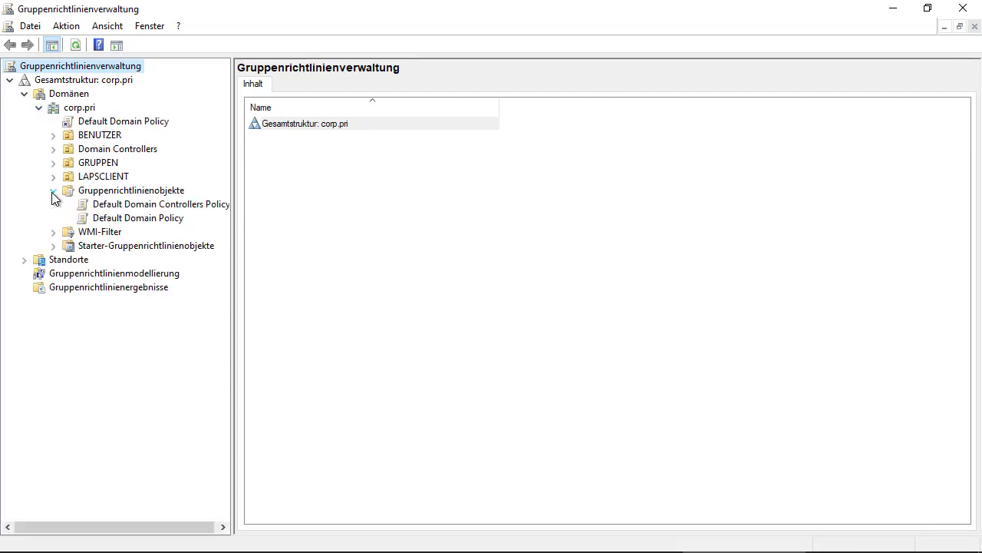
# - Create a new Group Policy object named LAPS_Settings under Gruppenrichtlinienobjekte, without a starter GPO
pyautogui.rightClick(122, 192)
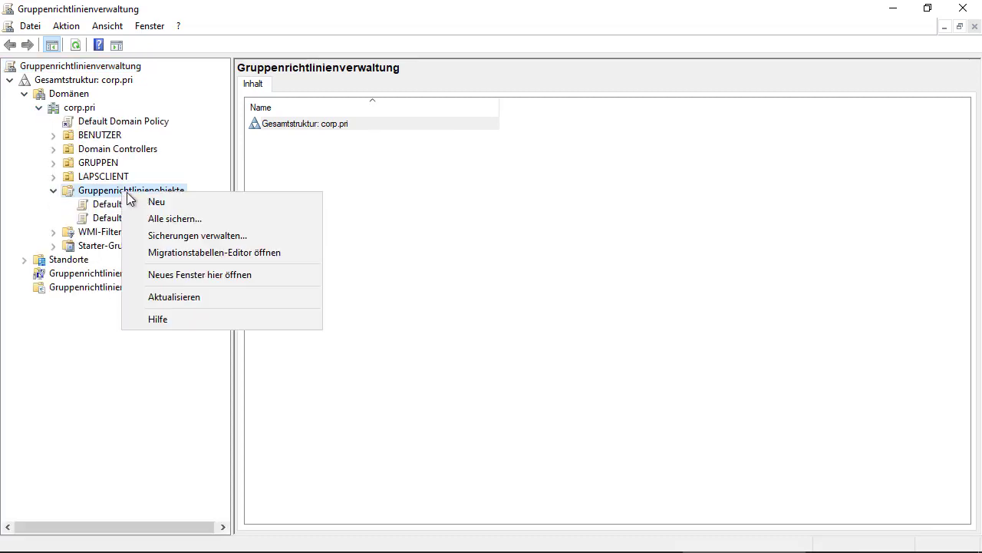
pyautogui.click(193, 204)
pyautogui.write('LA')
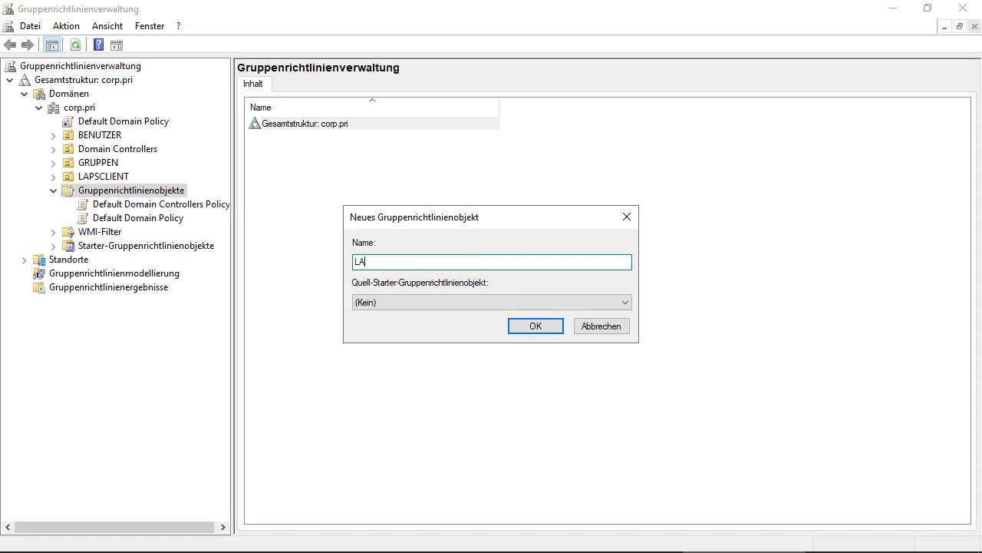
pyautogui.write('PS_Settings')
pyautogui.click(522, 326)
# - Open LAPS_Settings for editing and show the LAPS settings under the Administrative Vorlagen of Computerkonfiguration, with the Status column widened
pyautogui.rightClick(114, 231)
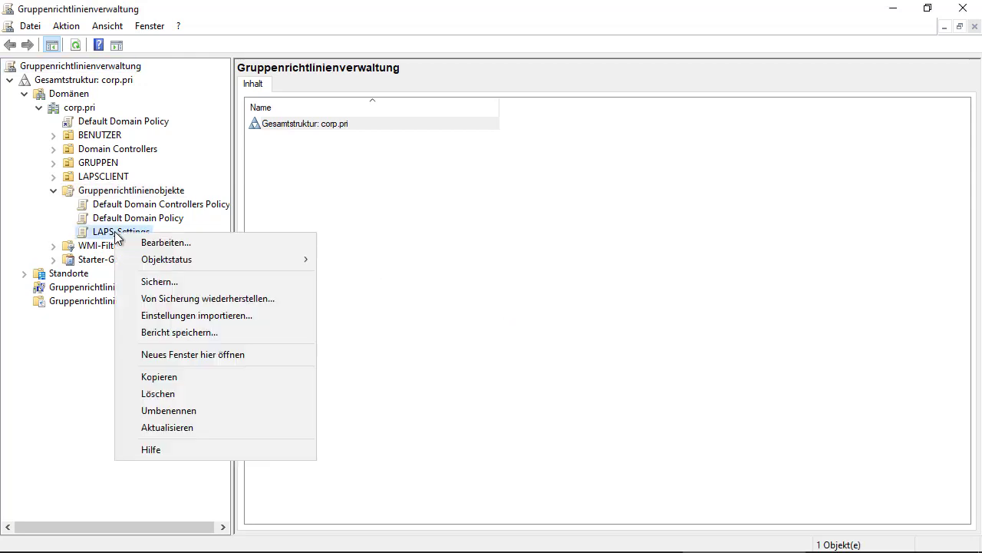
pyautogui.click(189, 245)
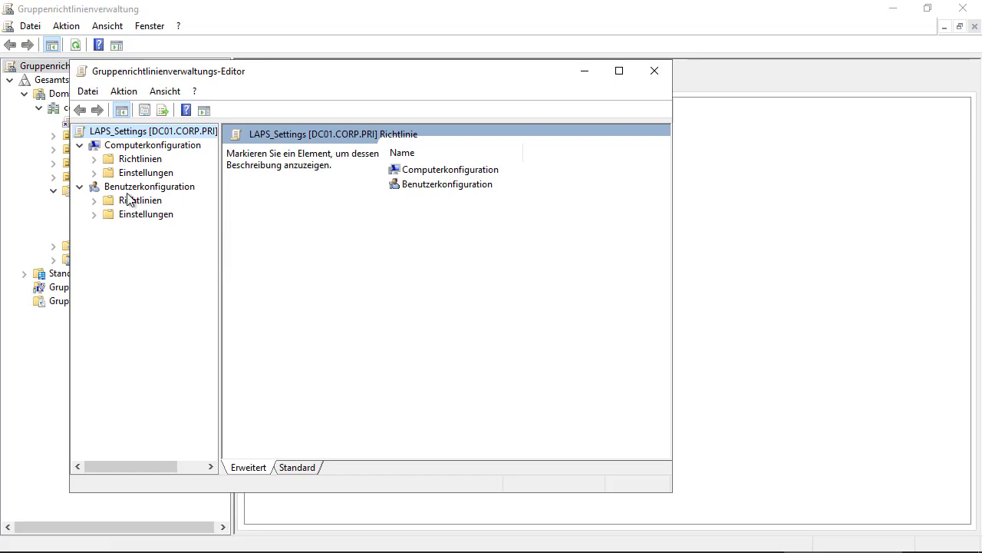
pyautogui.click(94, 159)
pyautogui.moveTo(220, 262); pyautogui.dragTo(304, 261)
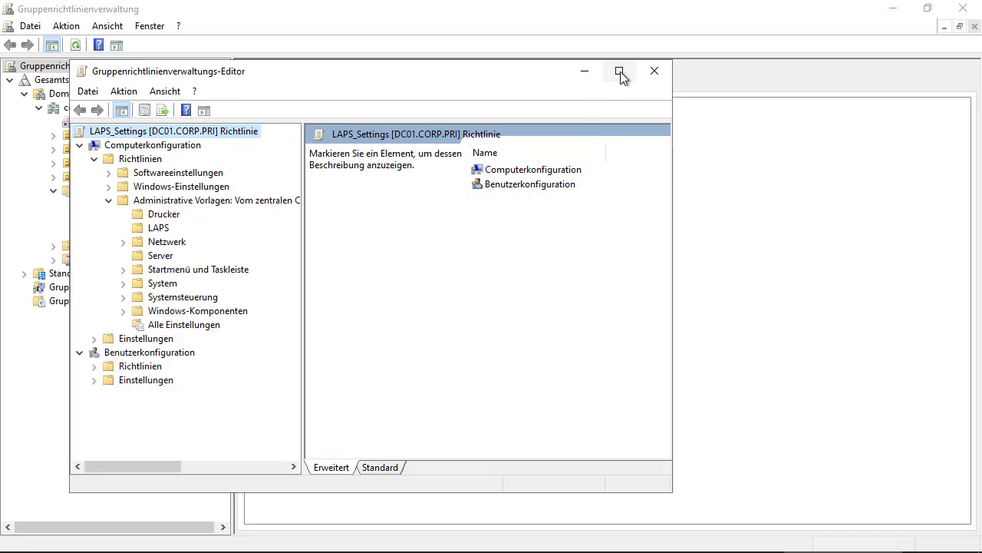
pyautogui.click(620, 71)
pyautogui.moveTo(234, 251); pyautogui.dragTo(524, 251)
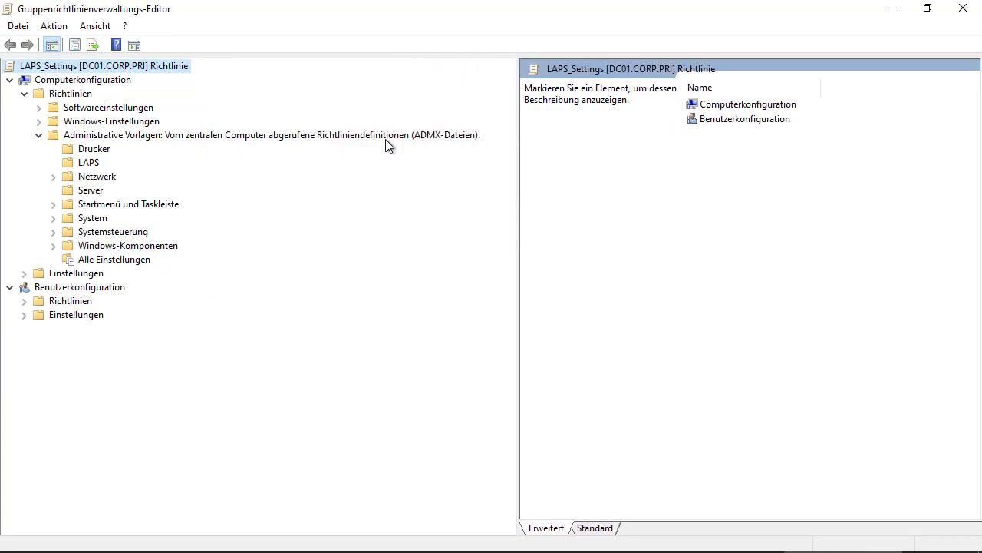
pyautogui.moveTo(519, 184); pyautogui.dragTo(225, 170)
pyautogui.click(87, 163)
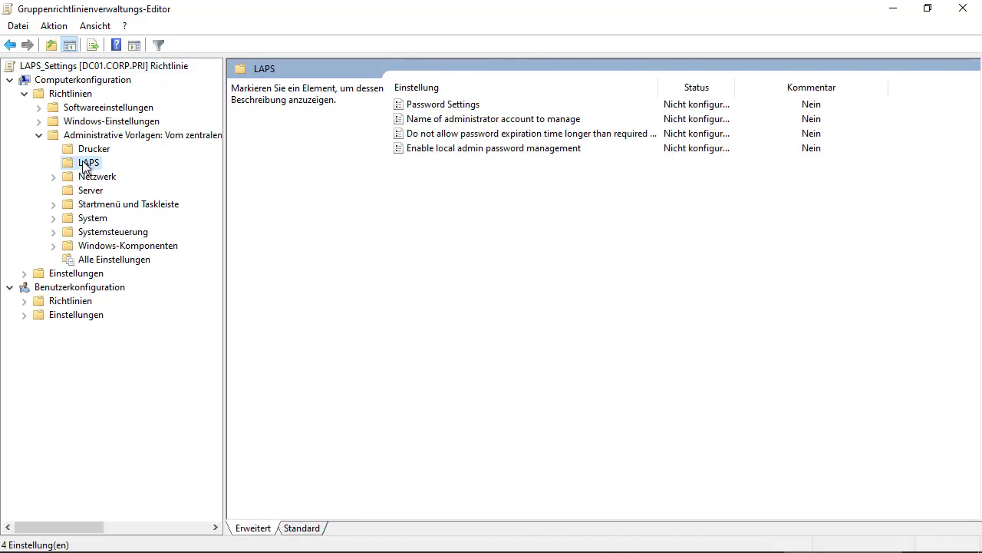
pyautogui.moveTo(735, 85); pyautogui.dragTo(776, 86)
# - Enable the Password Settings policy with large letters + small letters + numbers + specials, length 14 and age 30 days
pyautogui.doubleClick(449, 105)
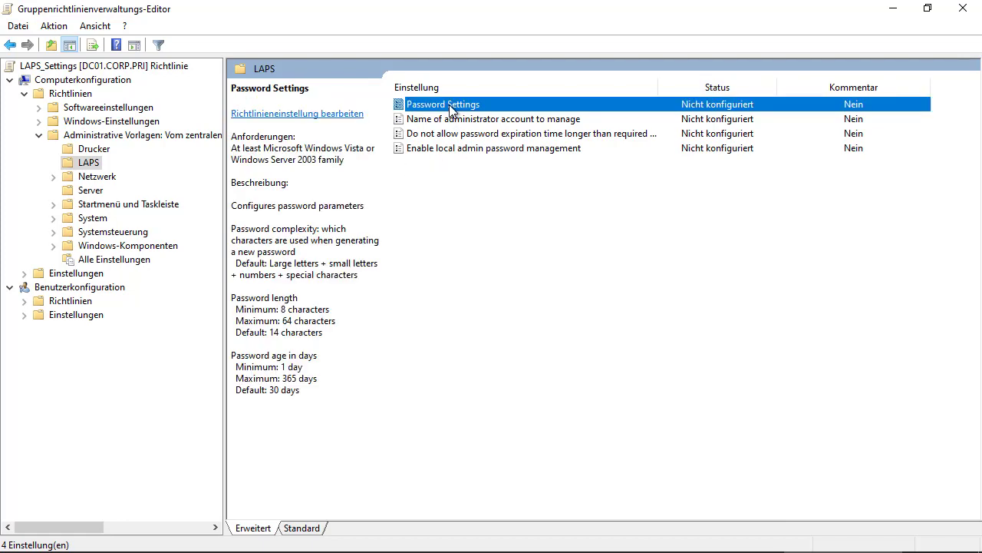
pyautogui.click(109, 157)
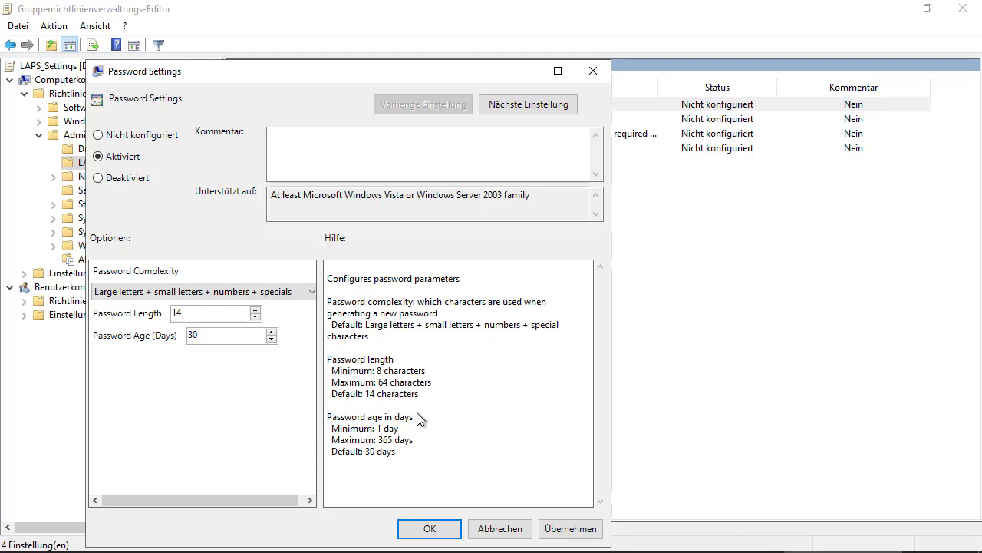
pyautogui.click(566, 529)
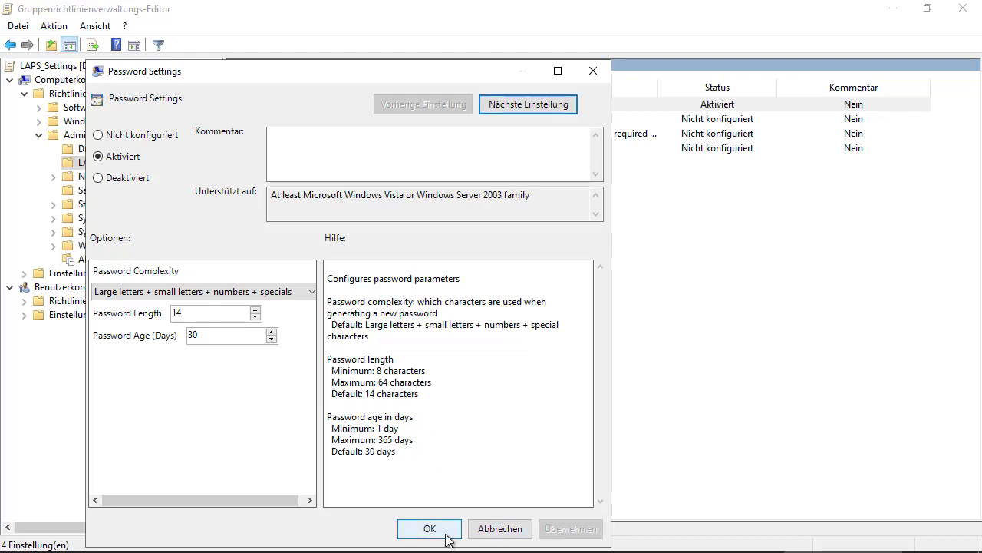
pyautogui.click(439, 531)
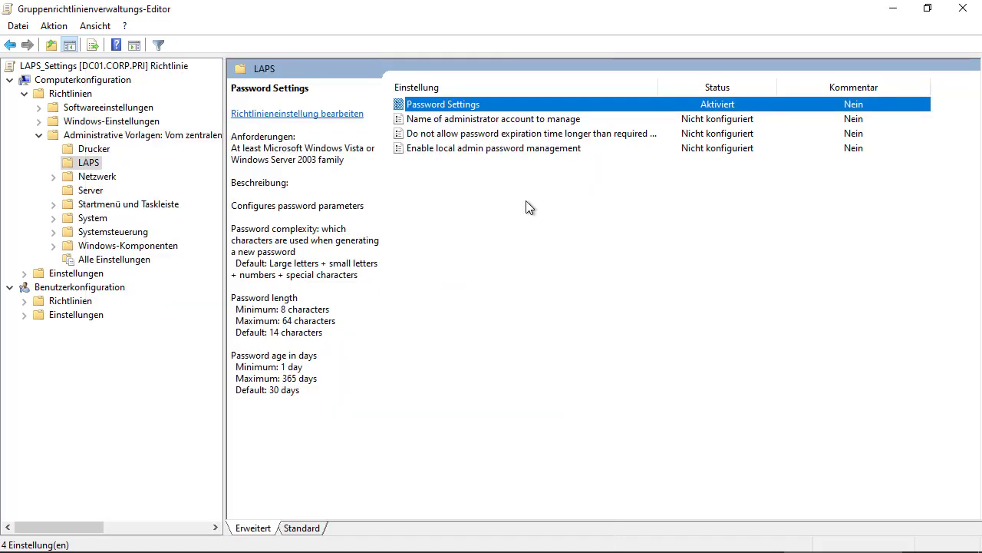
# - Enable the Name of administrator account to manage policy with the administrator account name admin
pyautogui.doubleClick(492, 119)
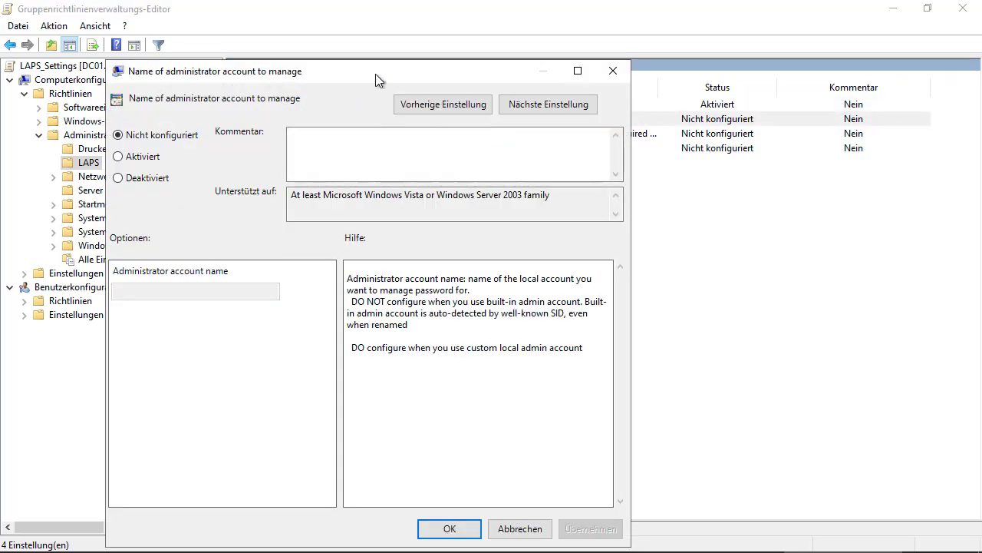
pyautogui.moveTo(376, 74); pyautogui.dragTo(450, 43)
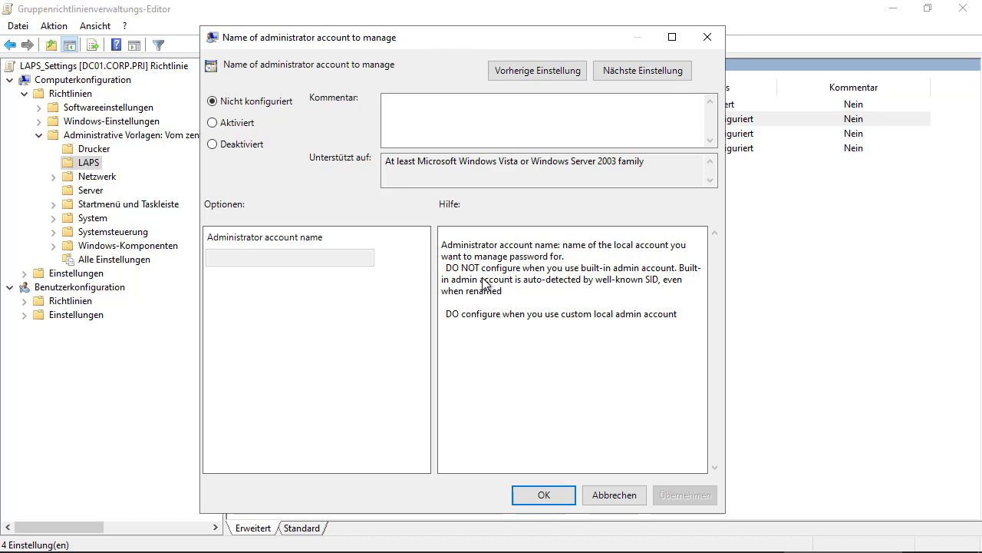
pyautogui.click(234, 124)
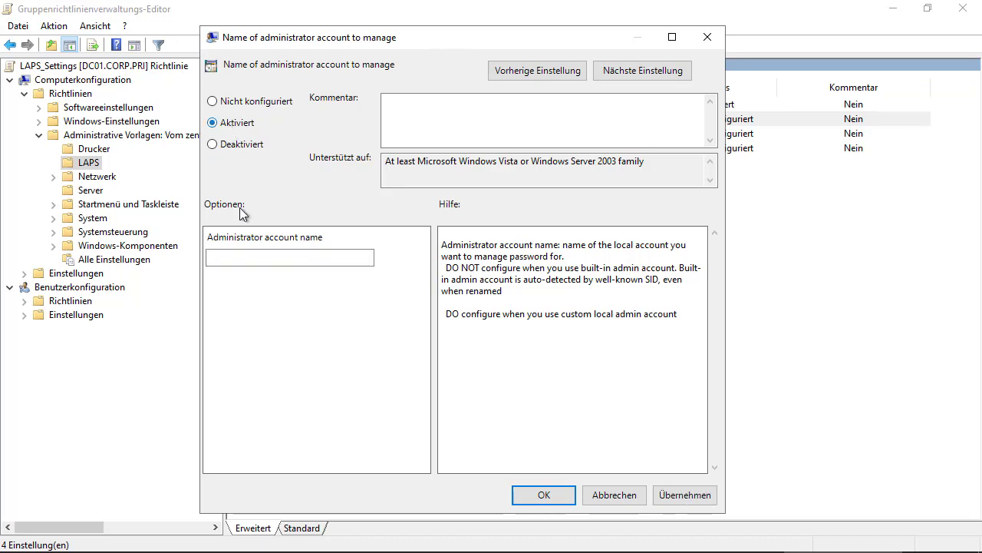
pyautogui.click(238, 256)
pyautogui.write('admin')
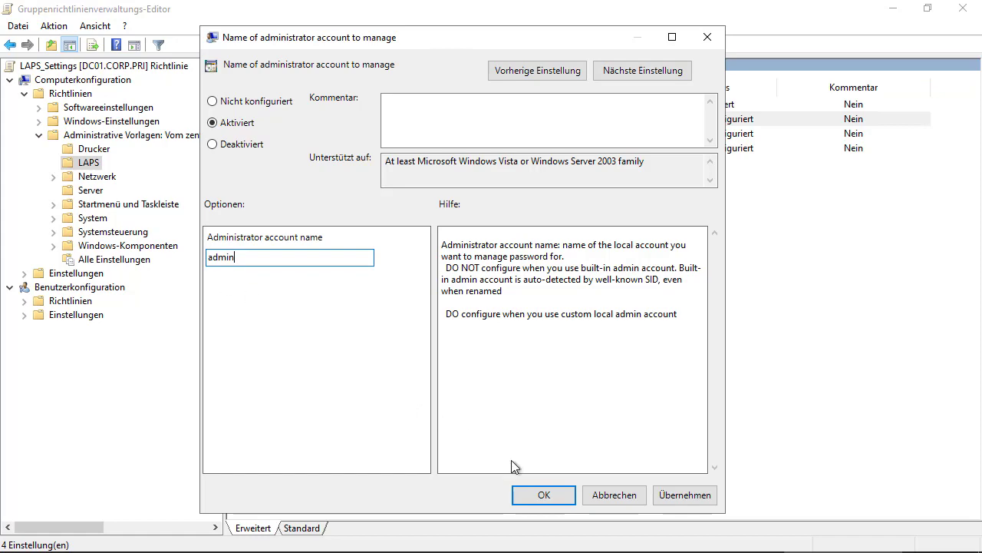
pyautogui.click(693, 496)
pyautogui.click(544, 495)
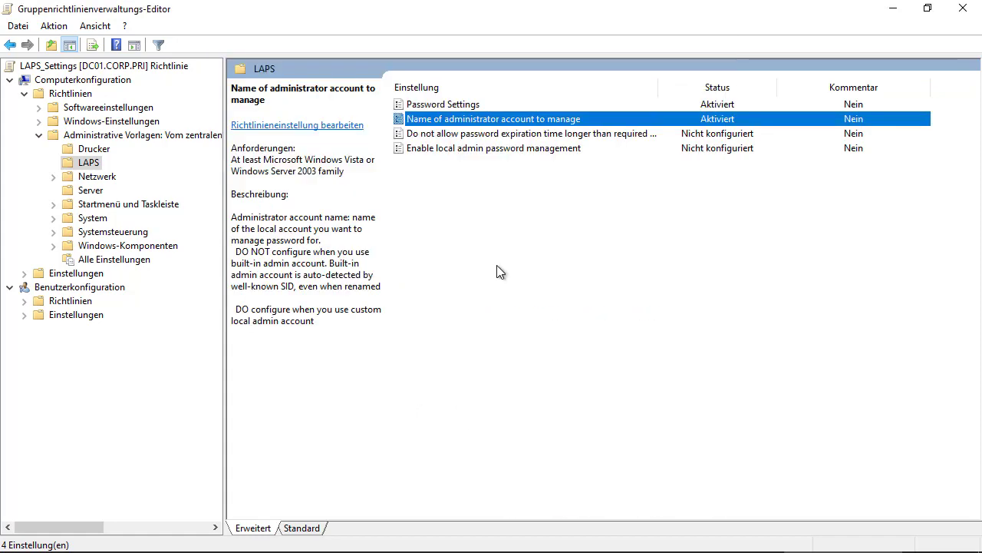
# - Enable the Enable local admin password management policy and close the policy editor
pyautogui.click(468, 137)
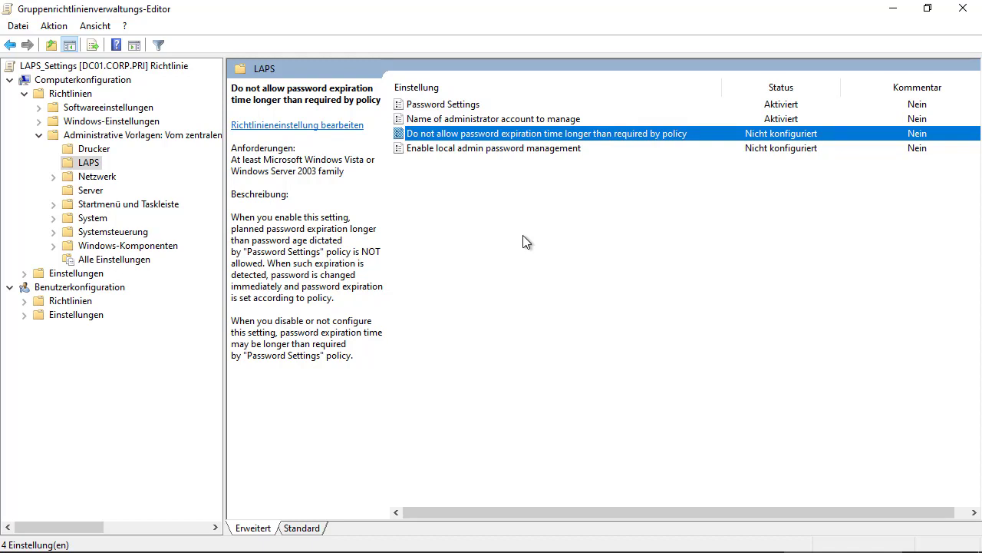
pyautogui.doubleClick(451, 151)
pyautogui.click(83, 139)
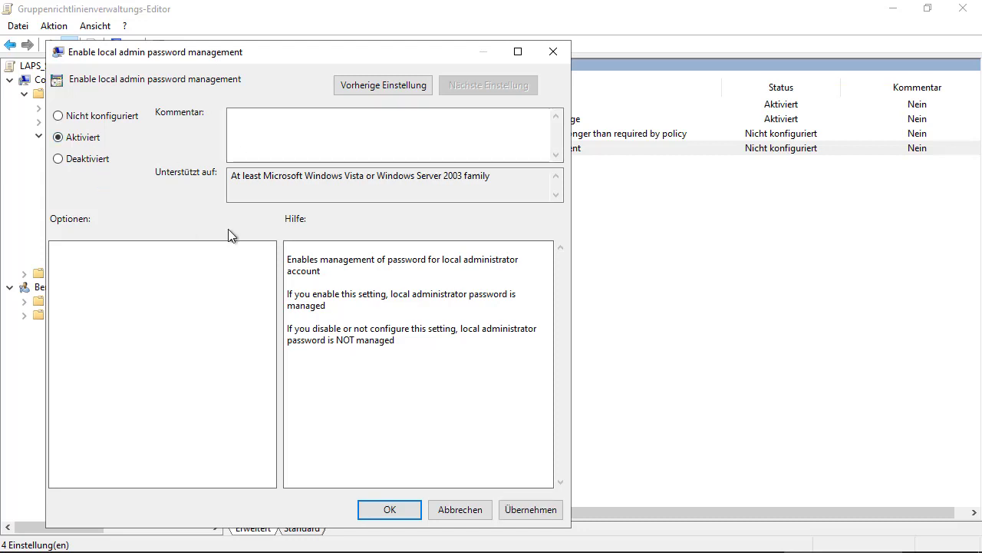
pyautogui.click(531, 512)
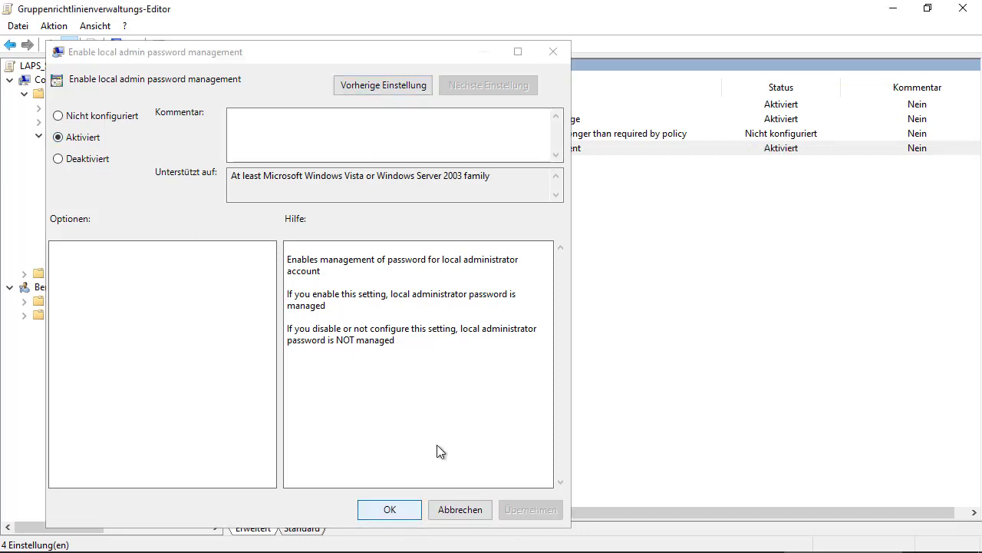
pyautogui.press('Return')
pyautogui.click(969, 13)
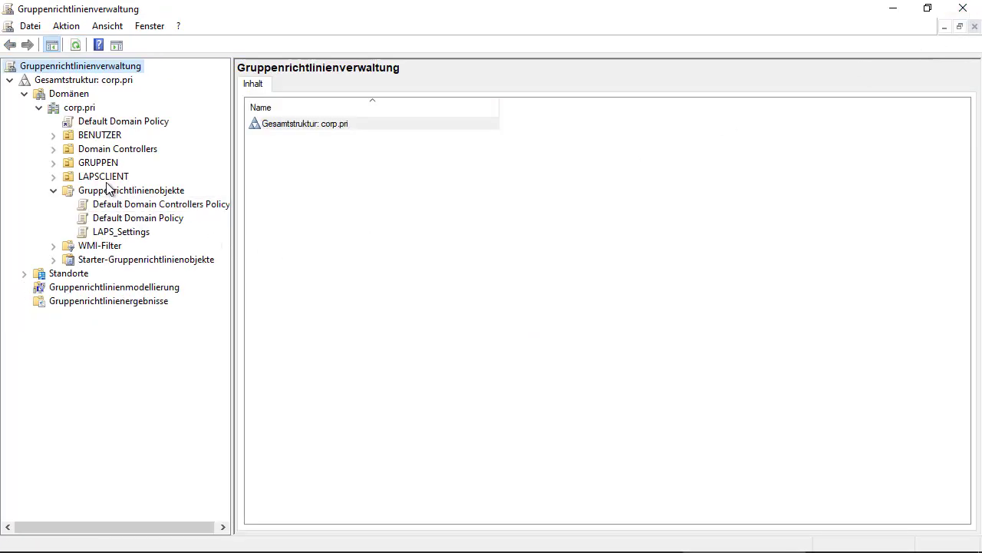
# - Link the existing LAPS_Settings Group Policy object to the LAPSCLIENT organizational unit and close Gruppenrichtlinienverwaltung
pyautogui.rightClick(94, 179)
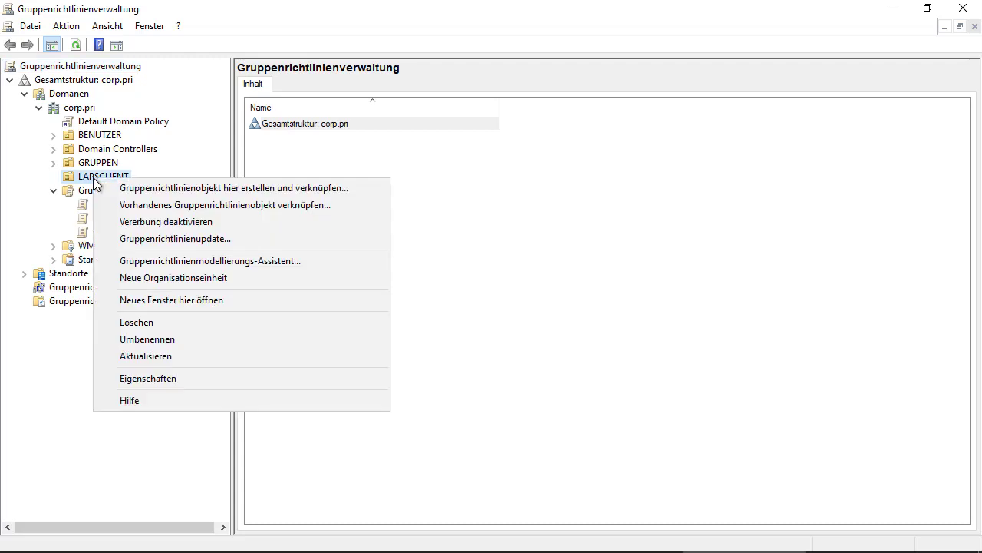
pyautogui.click(243, 209)
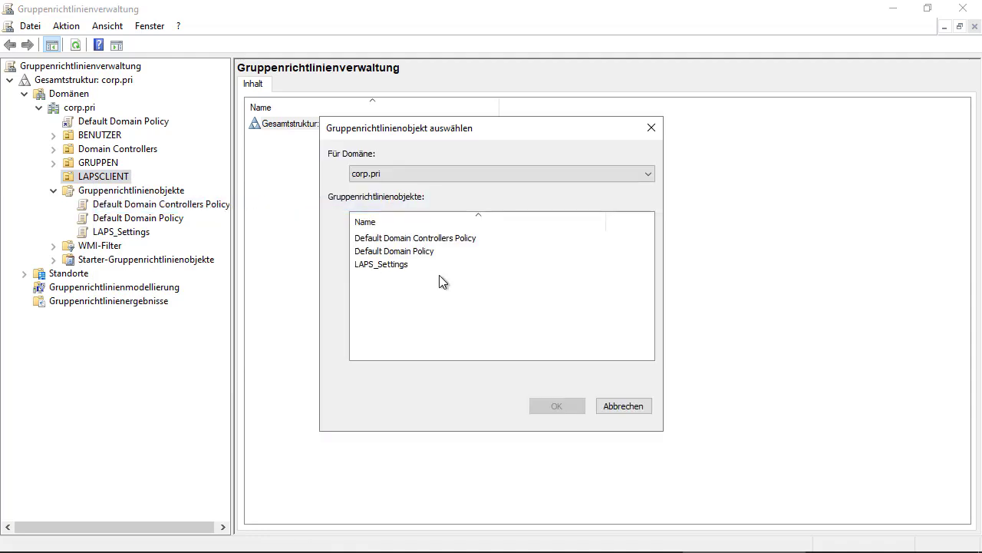
pyautogui.click(390, 268)
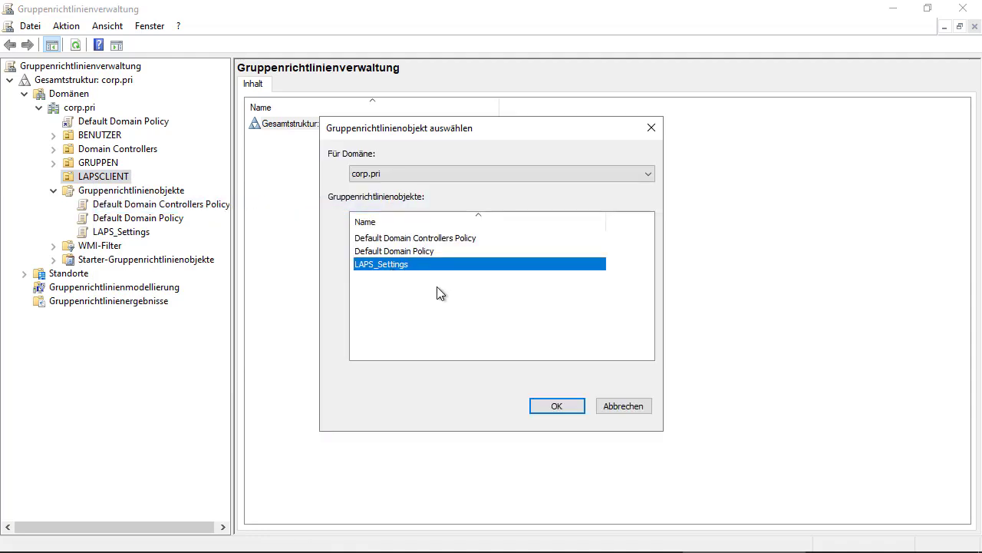
pyautogui.click(557, 406)
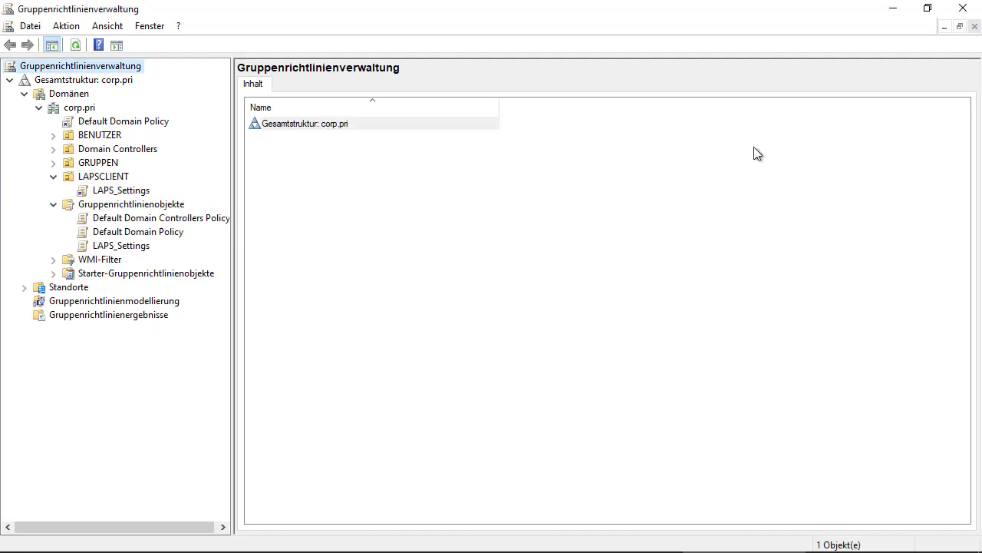
pyautogui.click(964, 8)
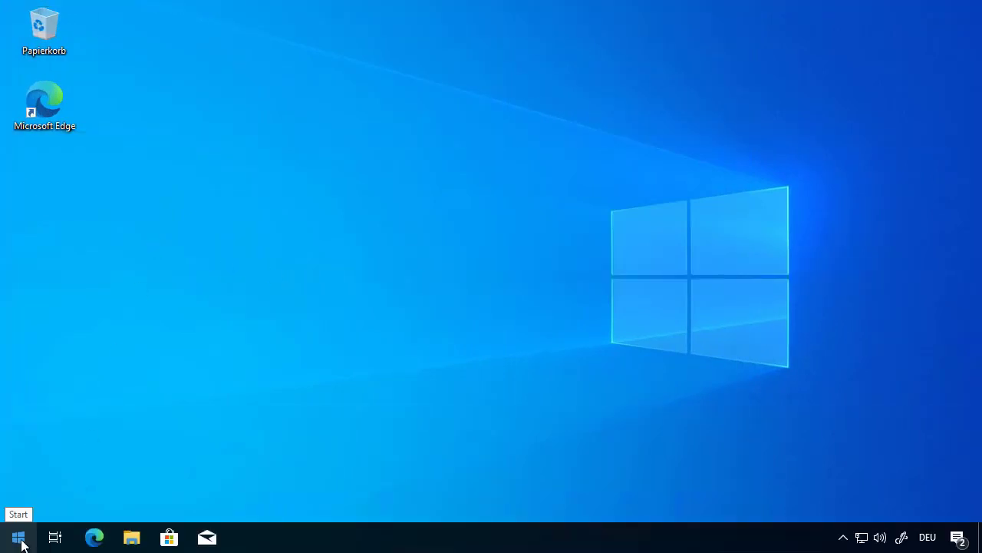
# - On the Windows client, run gpupdate /force in an administrator PowerShell and close it
pyautogui.rightClick(25, 537)
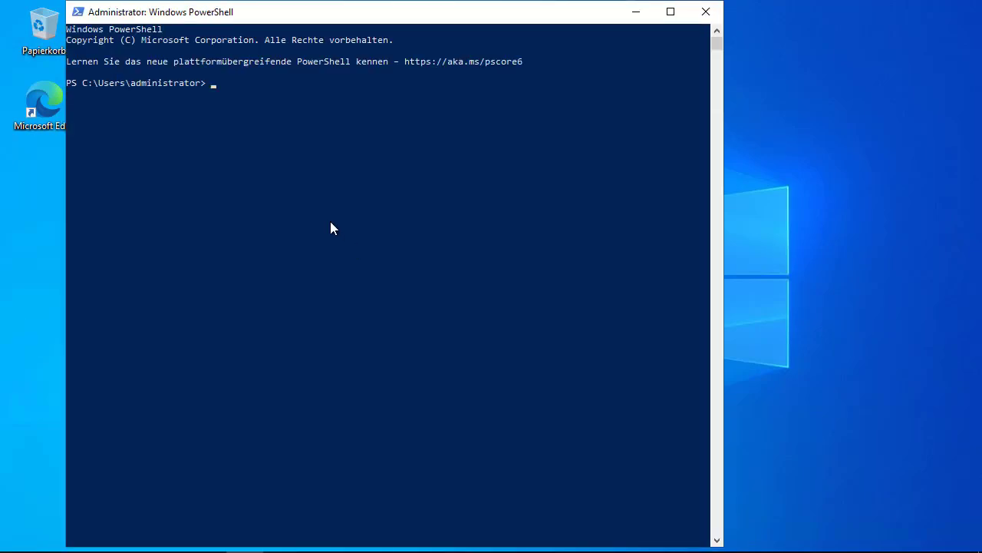
pyautogui.write('gpupdate /force')
pyautogui.press('Return')
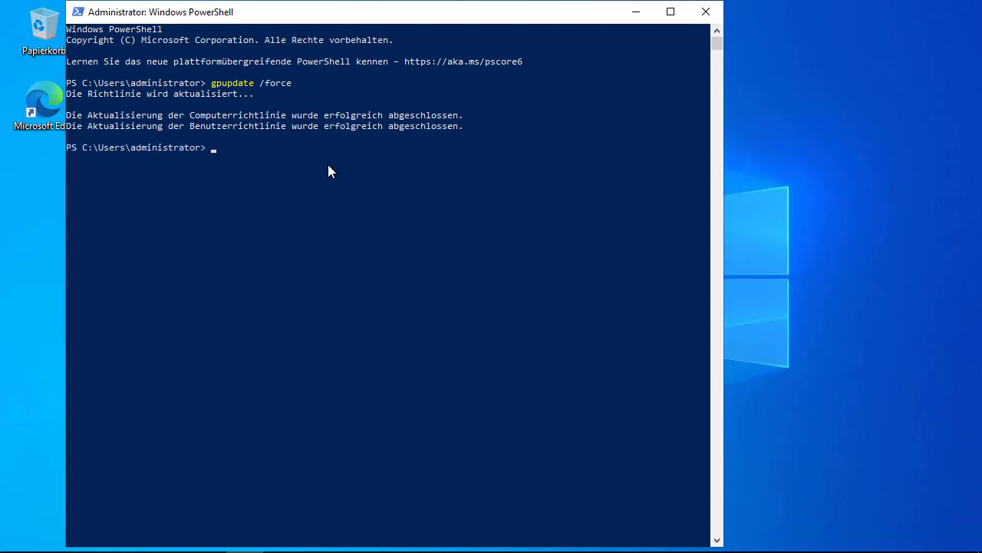
pyautogui.click(713, 14)
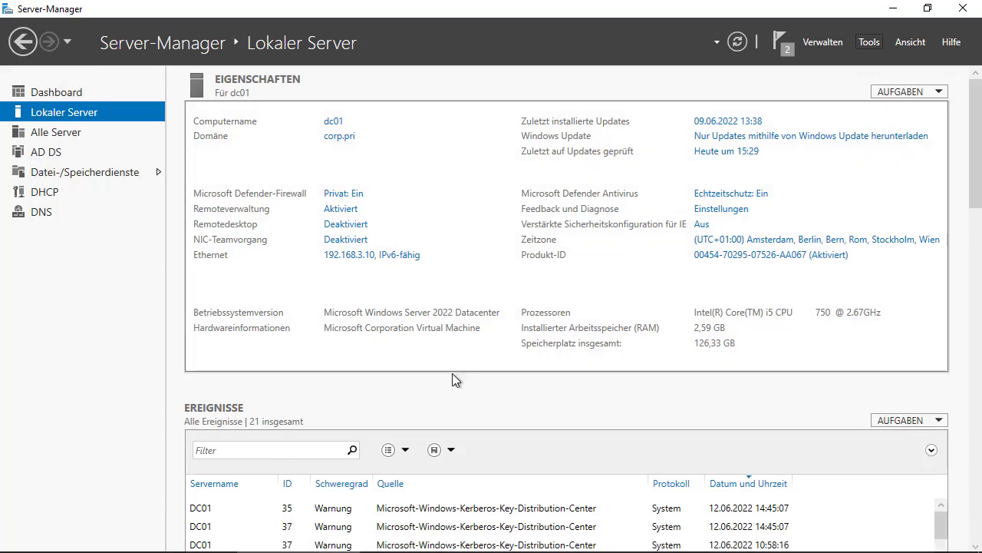
# - In Active Directory-Benutzer und -Computer on the server, view the properties of CL01 in LAPSCLIENT and check the Erweiterte Features view option
pyautogui.click(417, 537)
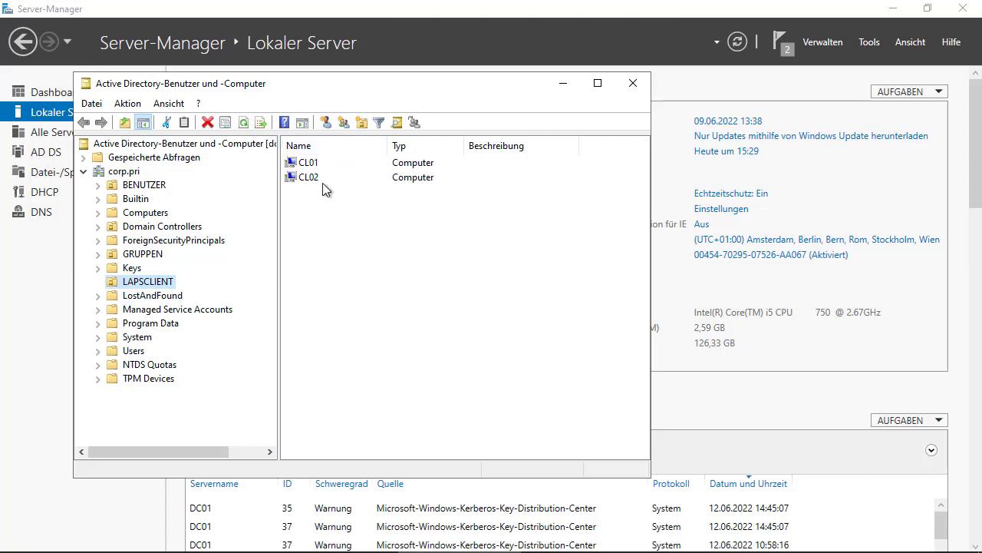
pyautogui.rightClick(314, 164)
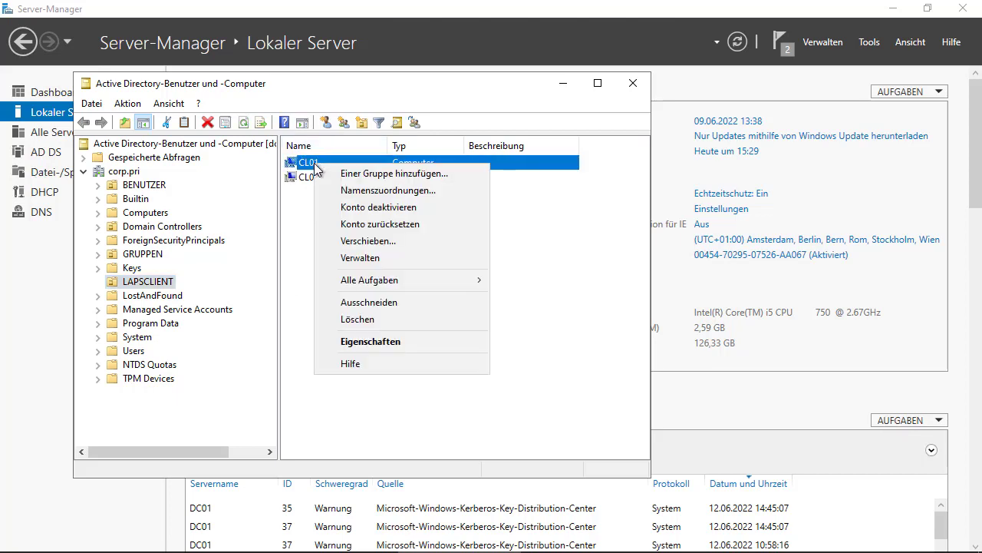
pyautogui.click(366, 341)
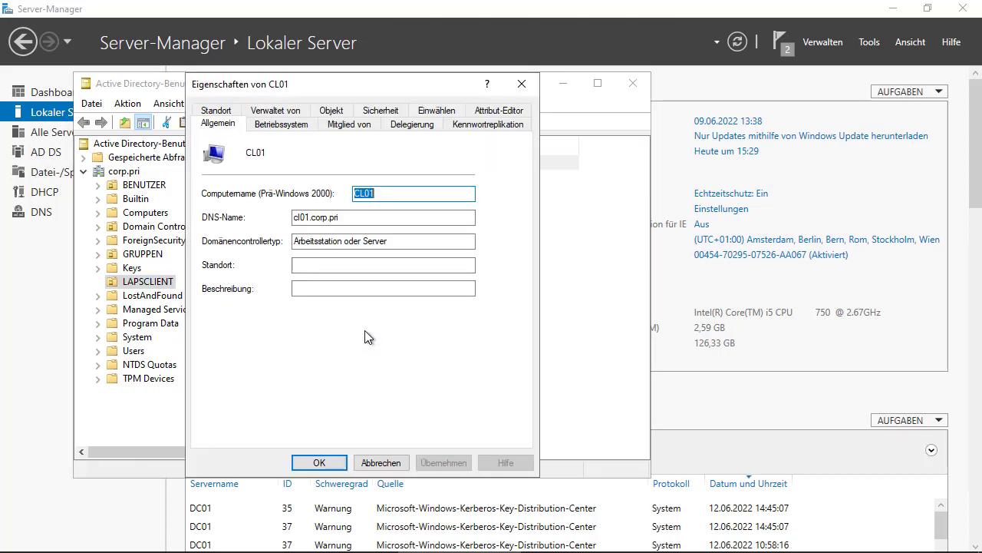
pyautogui.click(522, 84)
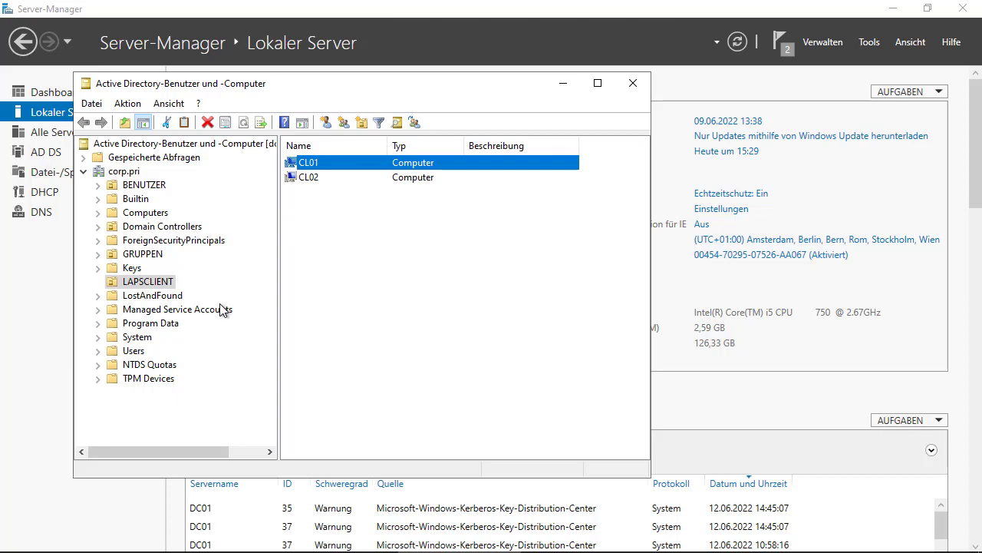
pyautogui.click(169, 104)
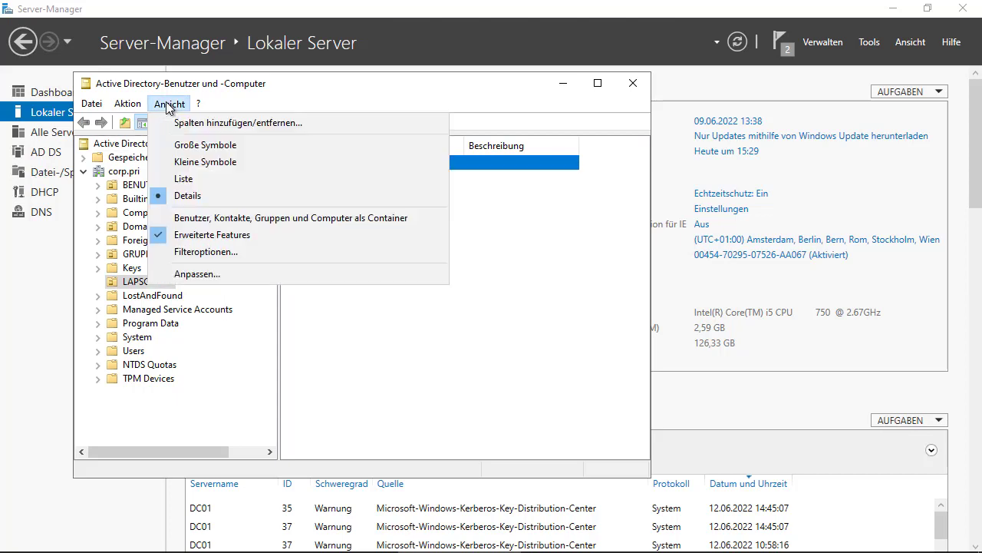
pyautogui.click(243, 234)
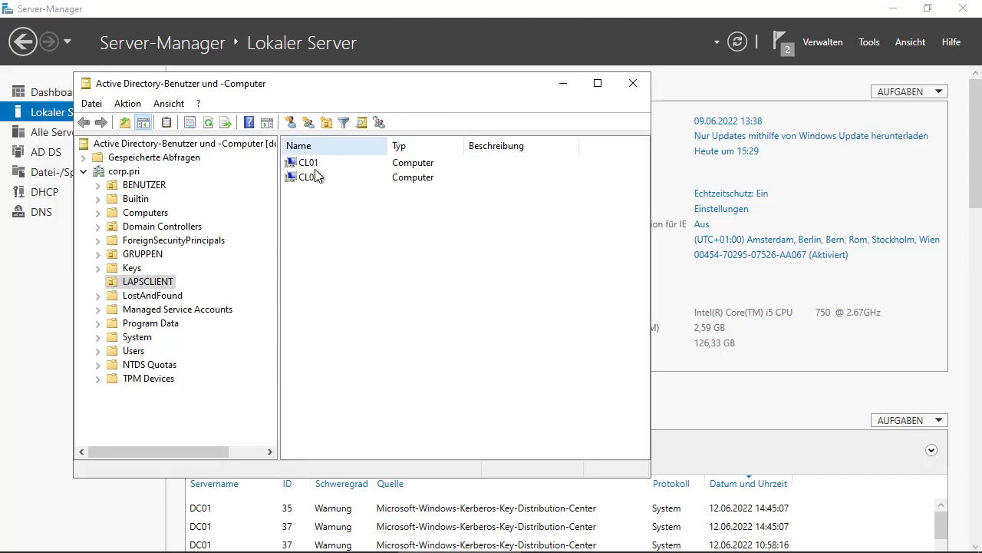
# - Examine CL01's ms-Mcs-AdmPwd attribute and its password expiration attribute, and close the properties and Active Directory-Benutzer und -Computer
pyautogui.rightClick(313, 162)
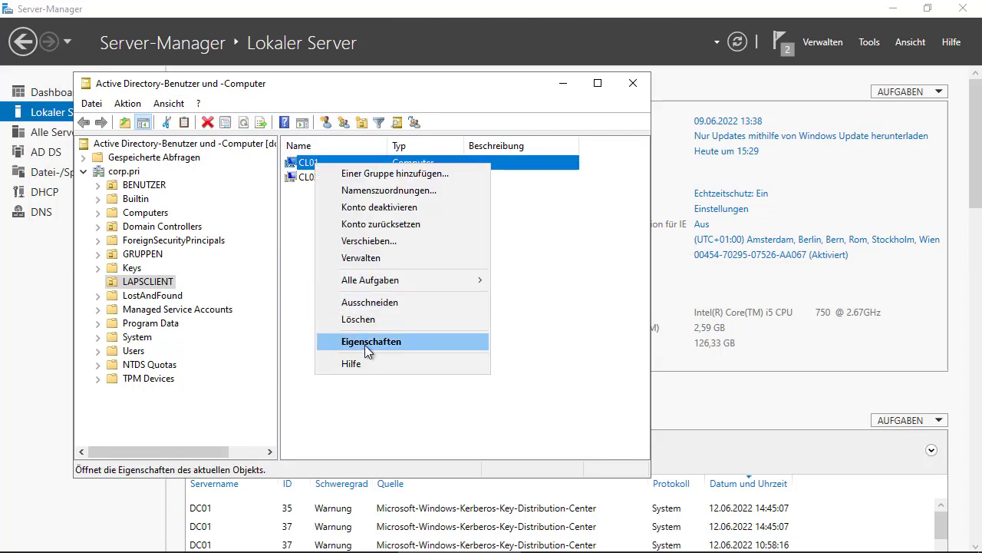
pyautogui.click(365, 345)
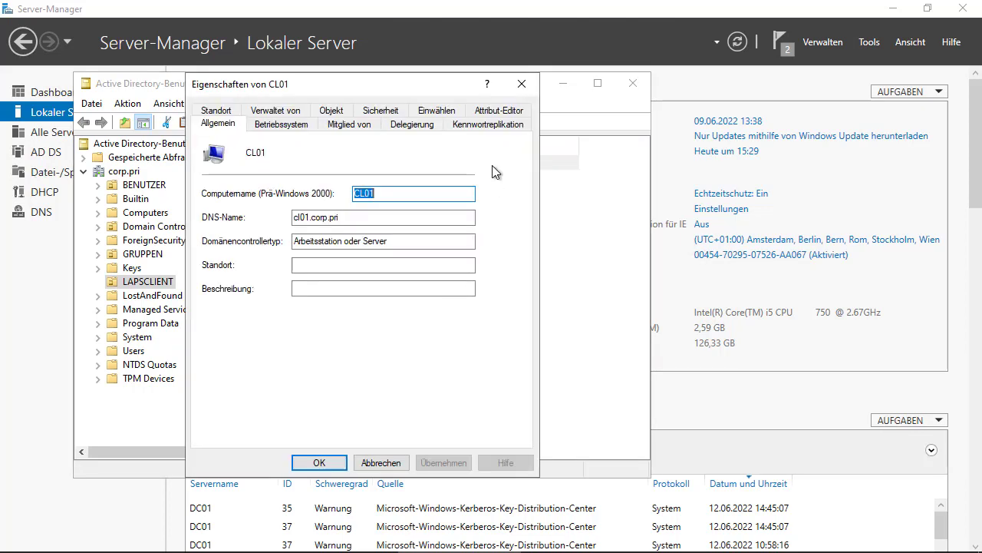
pyautogui.click(499, 109)
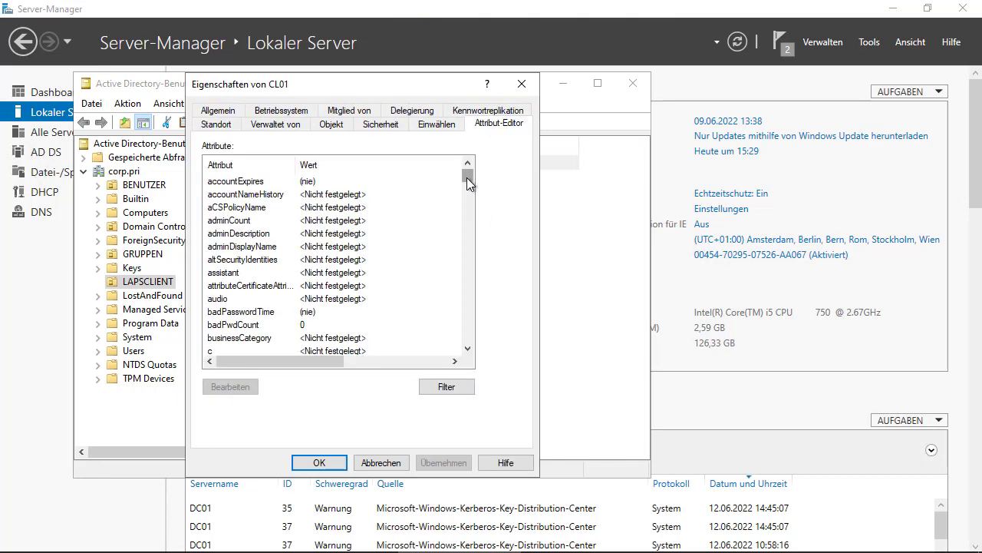
pyautogui.moveTo(467, 177); pyautogui.dragTo(465, 253)
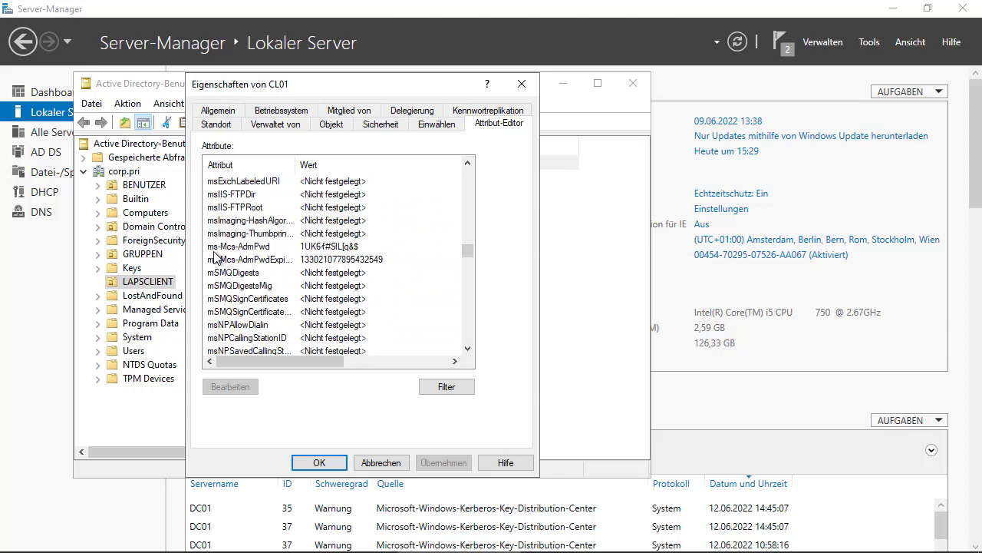
pyautogui.click(253, 248)
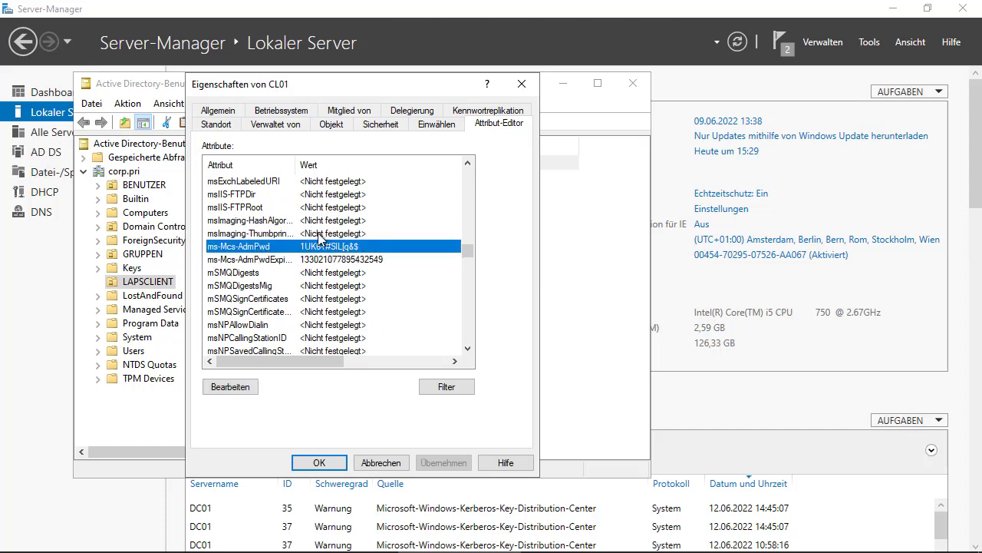
pyautogui.click(270, 261)
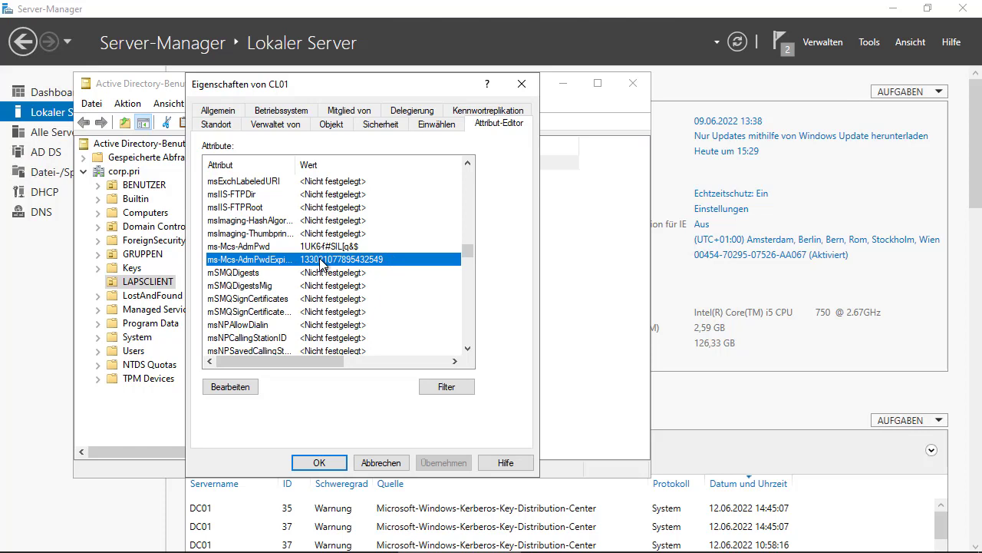
pyautogui.click(323, 462)
pyautogui.click(633, 83)
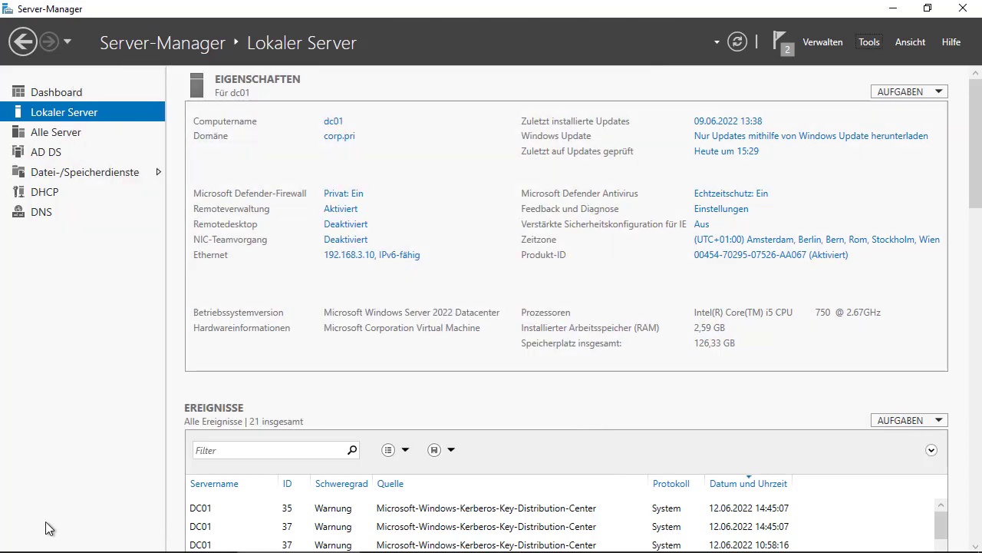
# - Open LAPS UI and look up the managed local administrator password and expiry of computer cl01
pyautogui.click(19, 539)
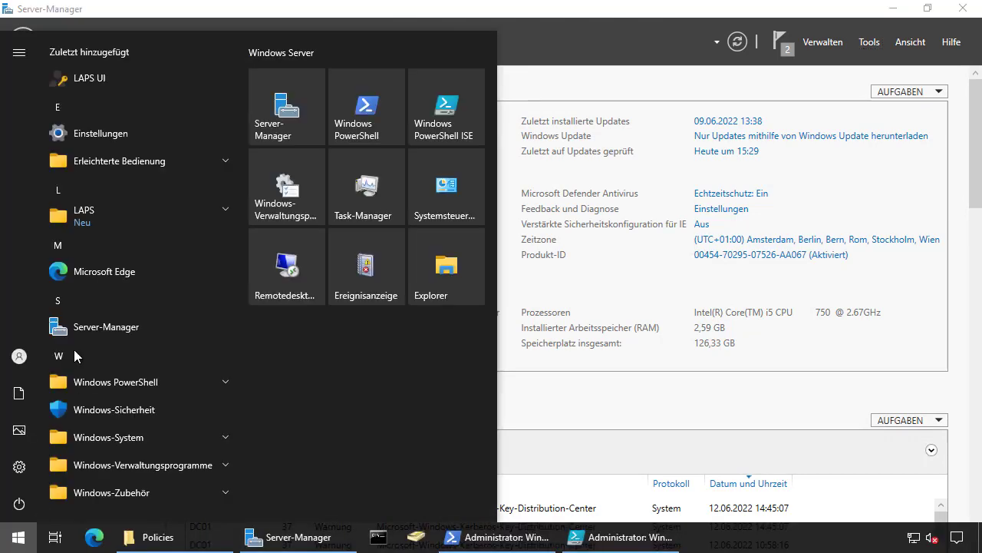
pyautogui.click(116, 78)
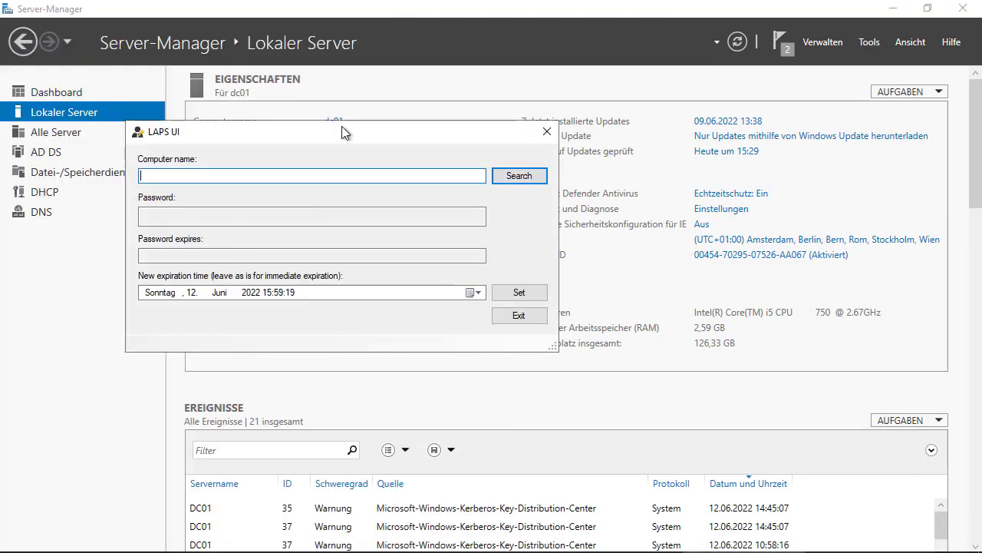
pyautogui.moveTo(342, 131); pyautogui.dragTo(507, 127)
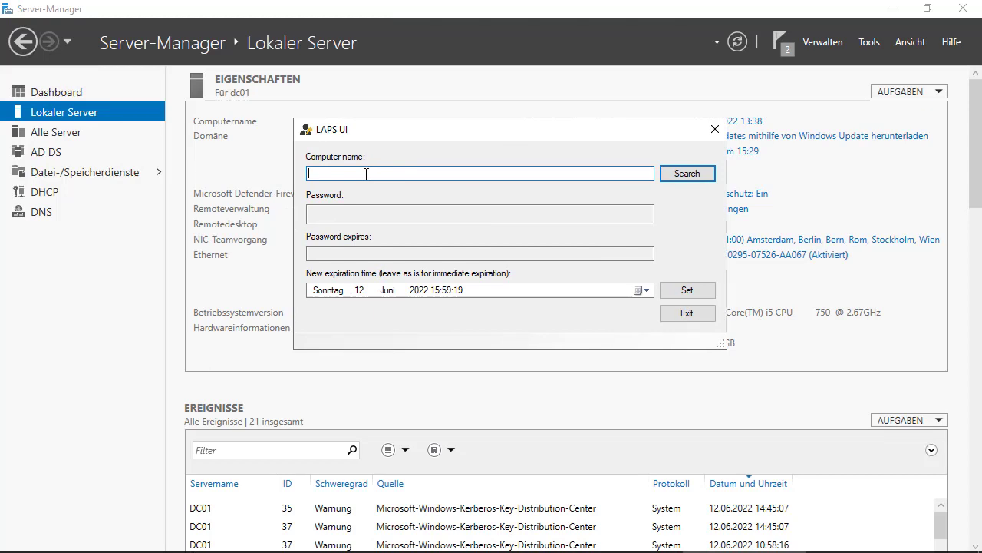
pyautogui.write('cl01')
pyautogui.click(702, 176)
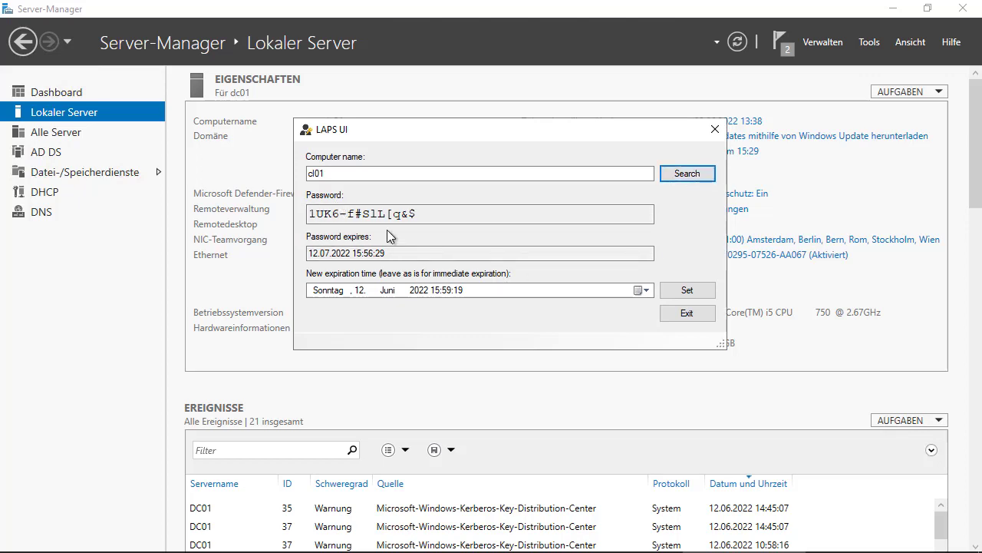
# - Look up the managed local administrator password and expiry of computer cl02 and close LAPS UI
pyautogui.click(350, 177)
pyautogui.press('BackSpace')
pyautogui.write('2')
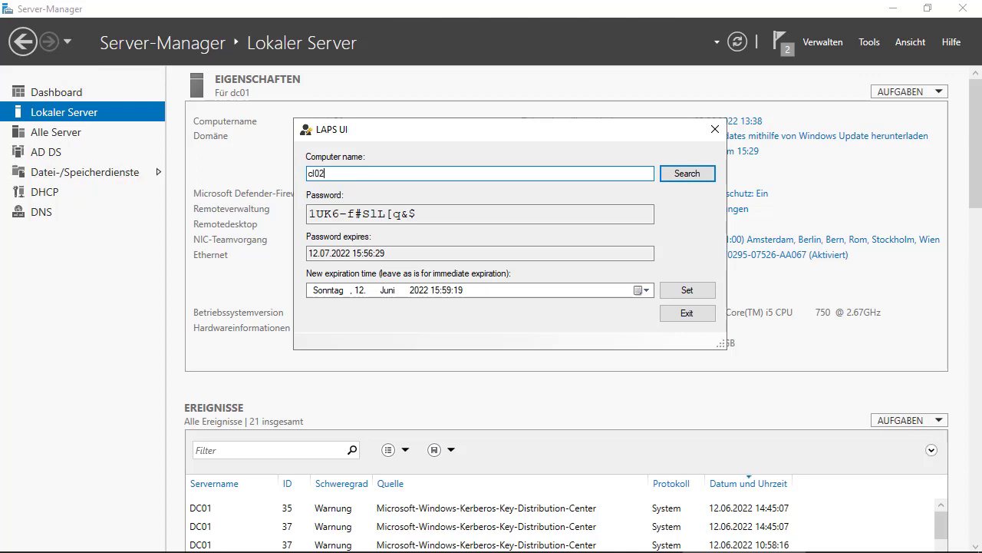
pyautogui.click(695, 175)
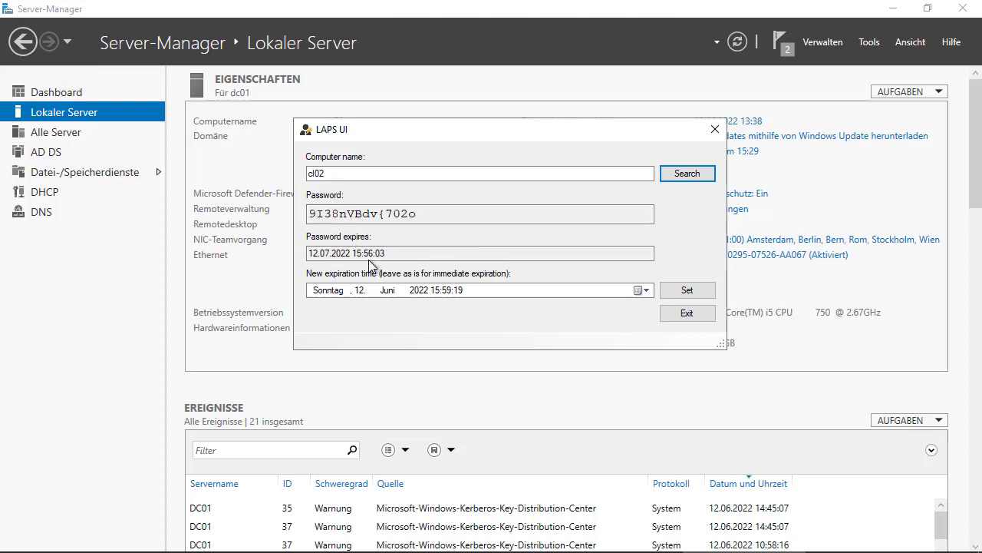
pyautogui.click(715, 128)
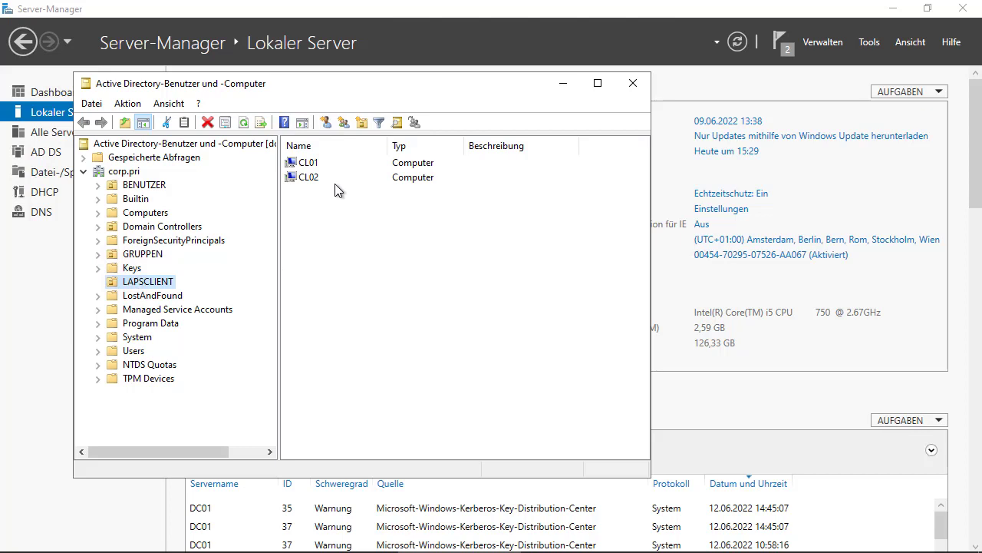
# - Reposition the Active Directory-Benutzer und -Computer window showing the computers in LAPSCLIENT
pyautogui.moveTo(472, 86); pyautogui.dragTo(555, 80)
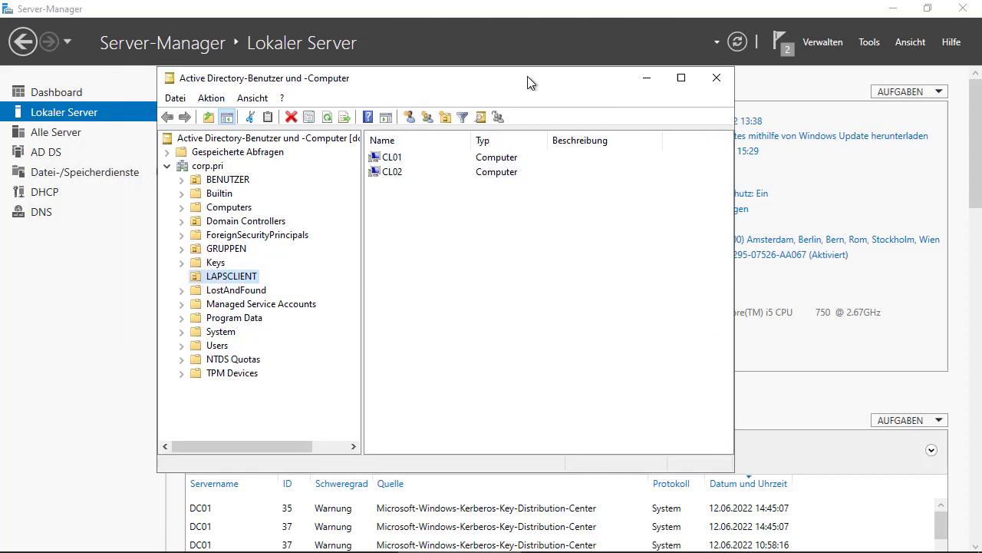